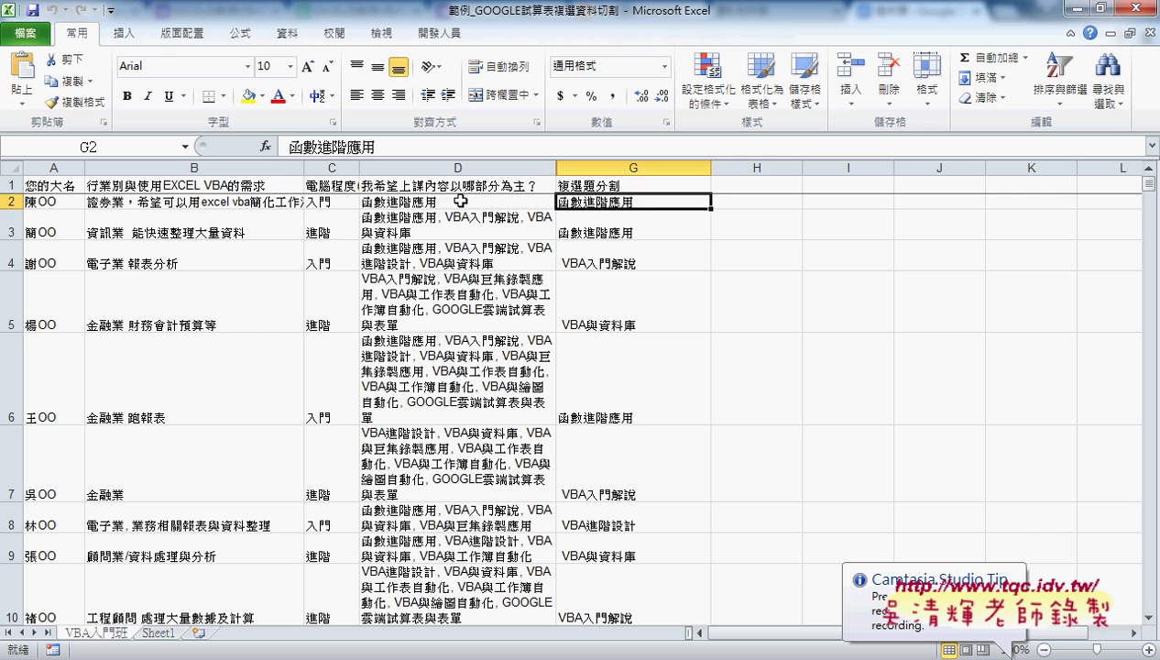
- Compare the original answers in D2:D3 with their split values in G3:G7
click(457, 200)
click(453, 221)
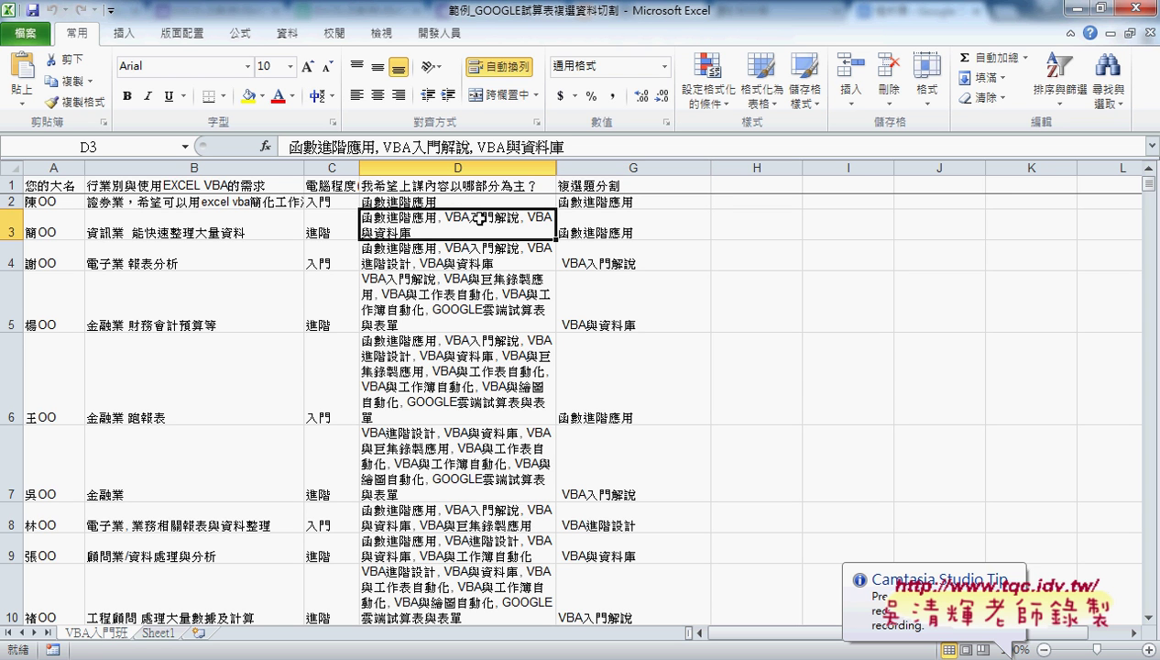
click(591, 220)
click(600, 252)
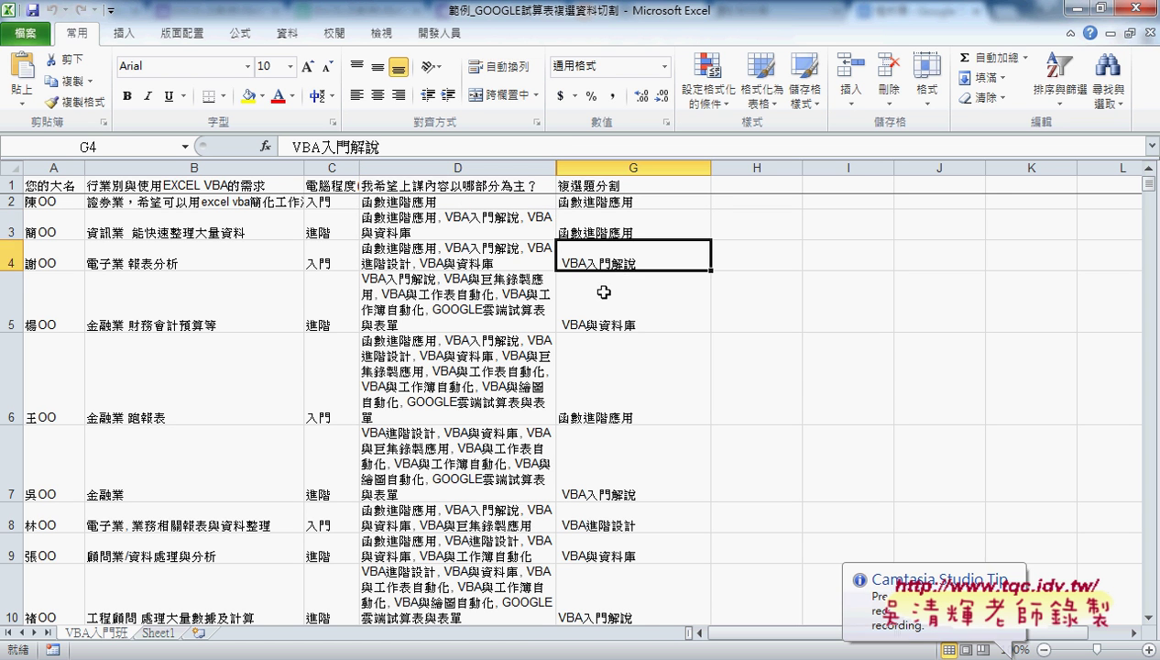
click(601, 290)
click(602, 390)
click(603, 449)
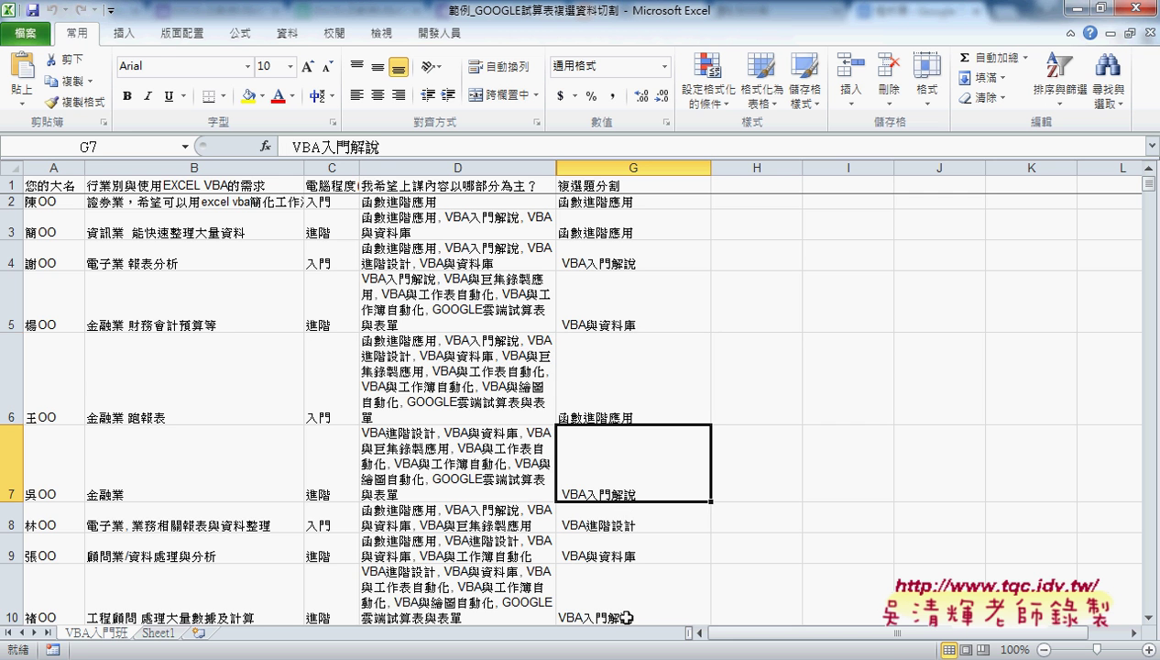
- Delete the split answers from G2 down to the last row, then scroll back to the top
click(619, 202)
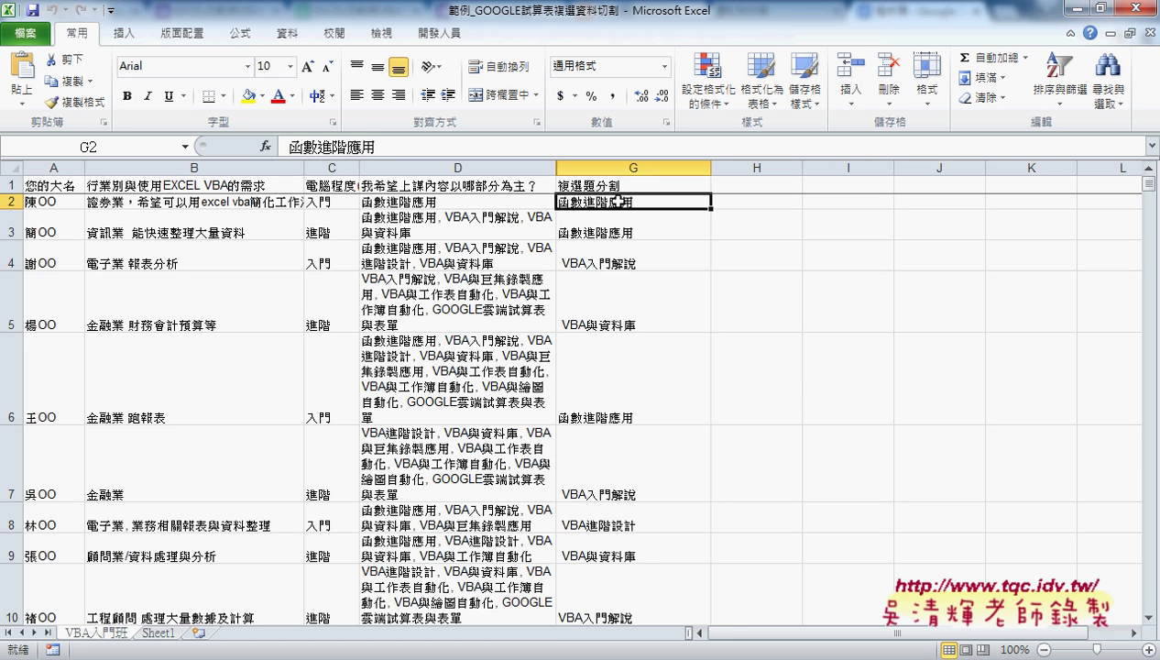
key(ctrl+shift+Down)
key(Delete)
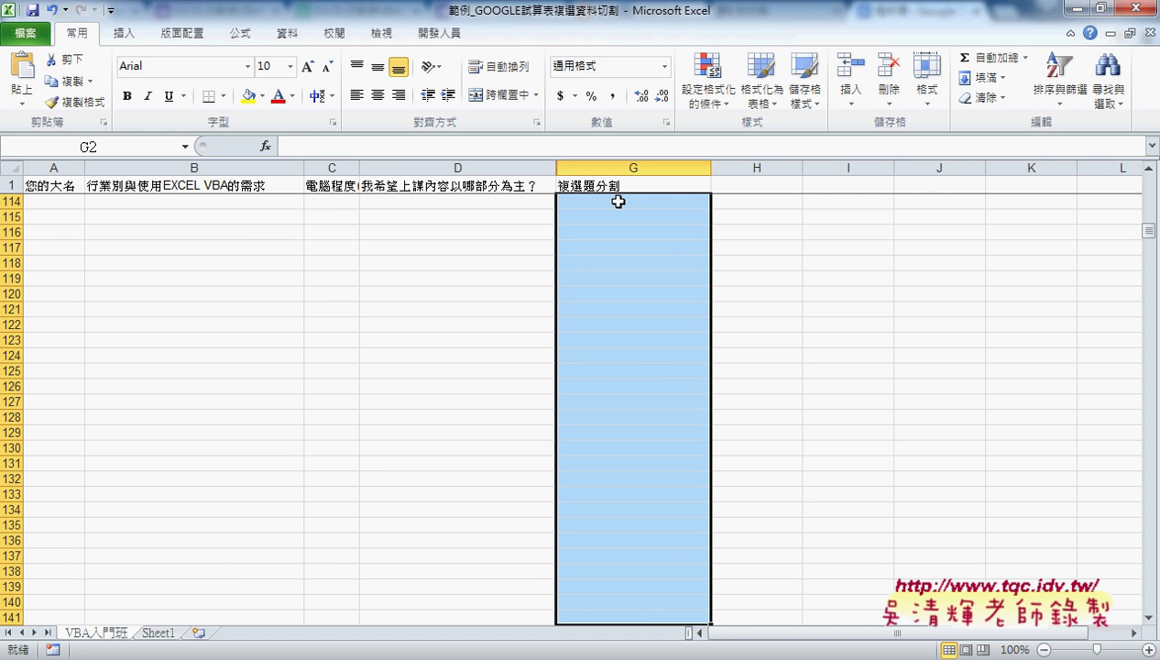
drag(1148, 230, 1149, 179)
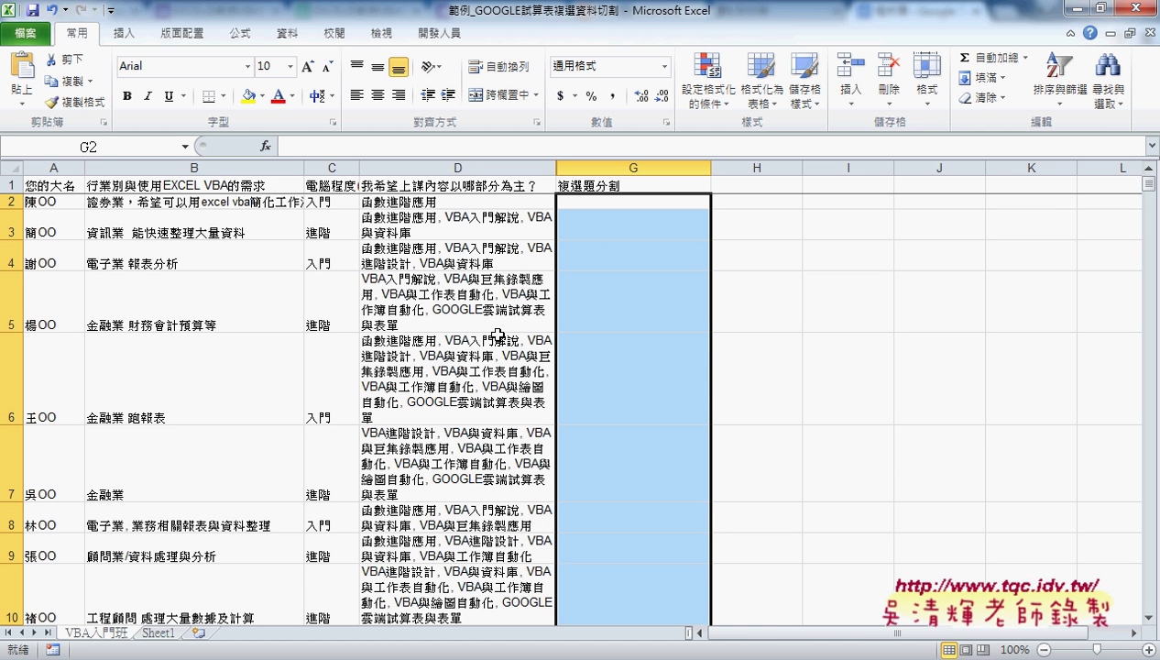
drag(441, 200, 439, 305)
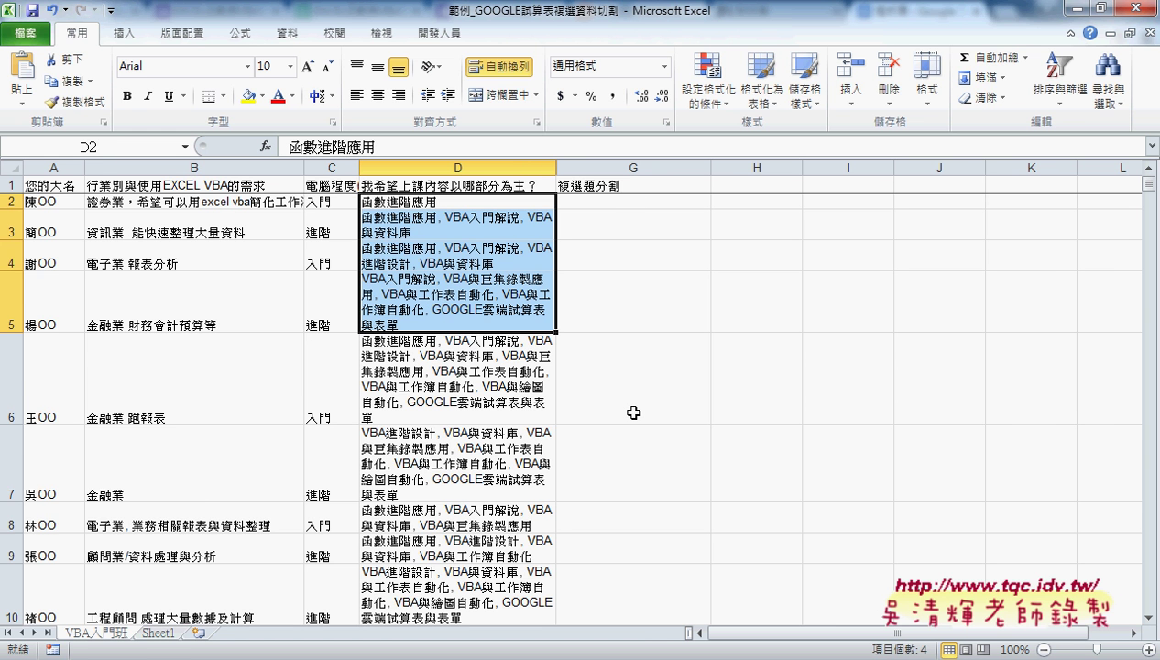
- On Sheet1, review the A2:A14 option names, the B2:B14 COUNTIF totals and the bar chart
click(158, 633)
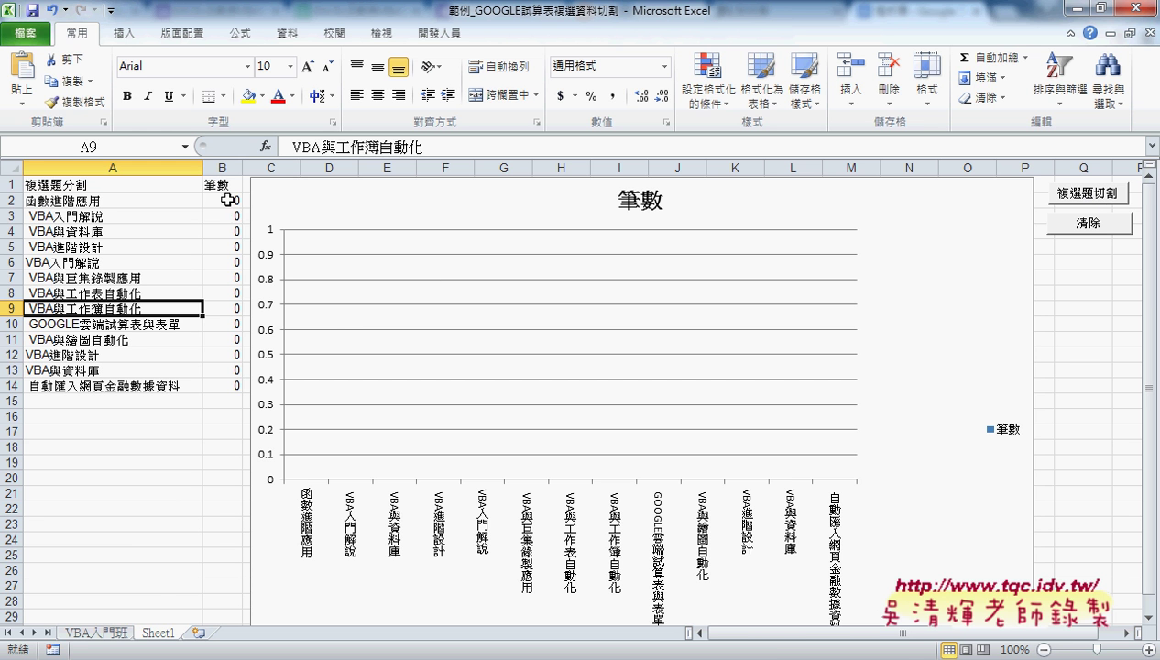
drag(230, 200, 227, 385)
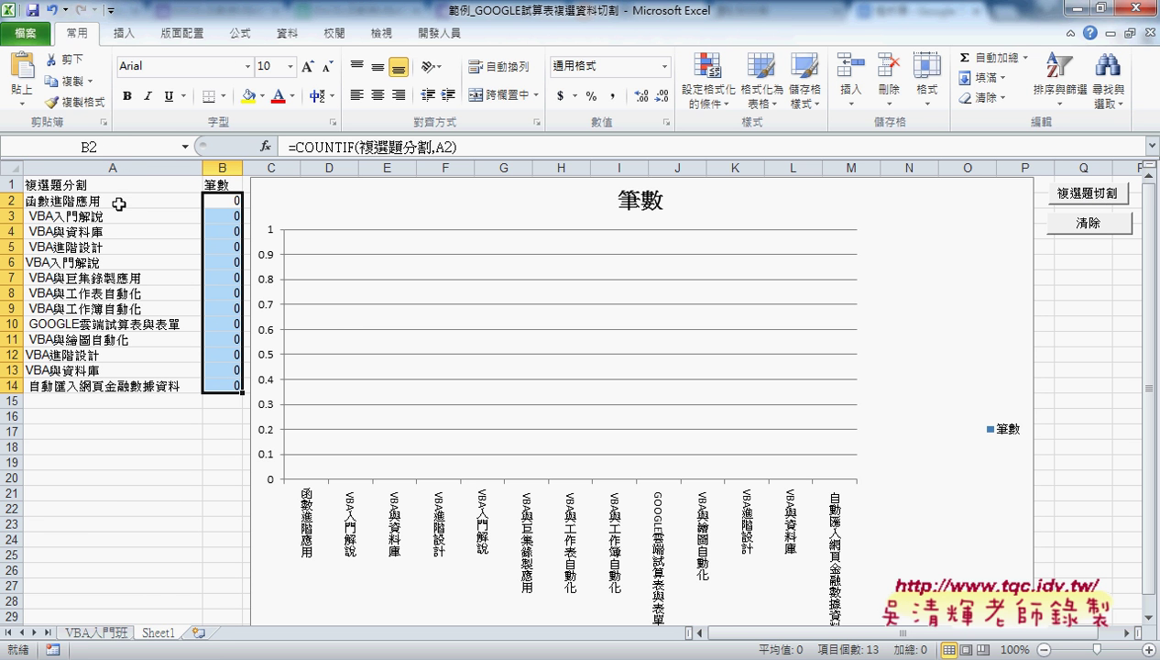
drag(118, 201, 104, 386)
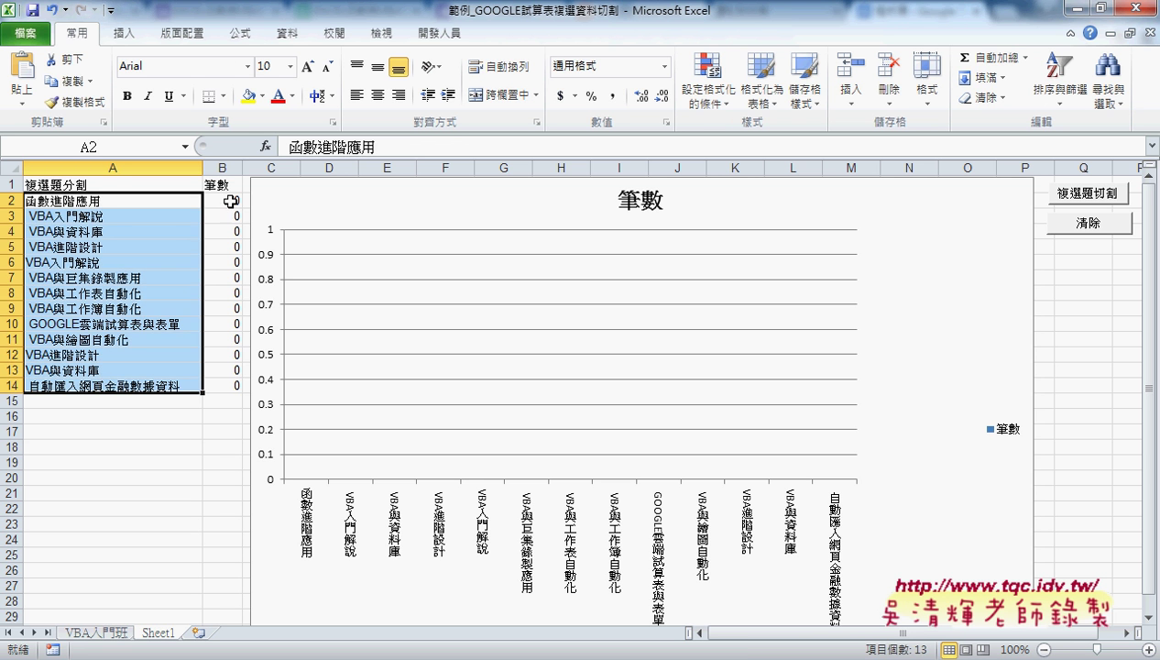
drag(223, 200, 213, 387)
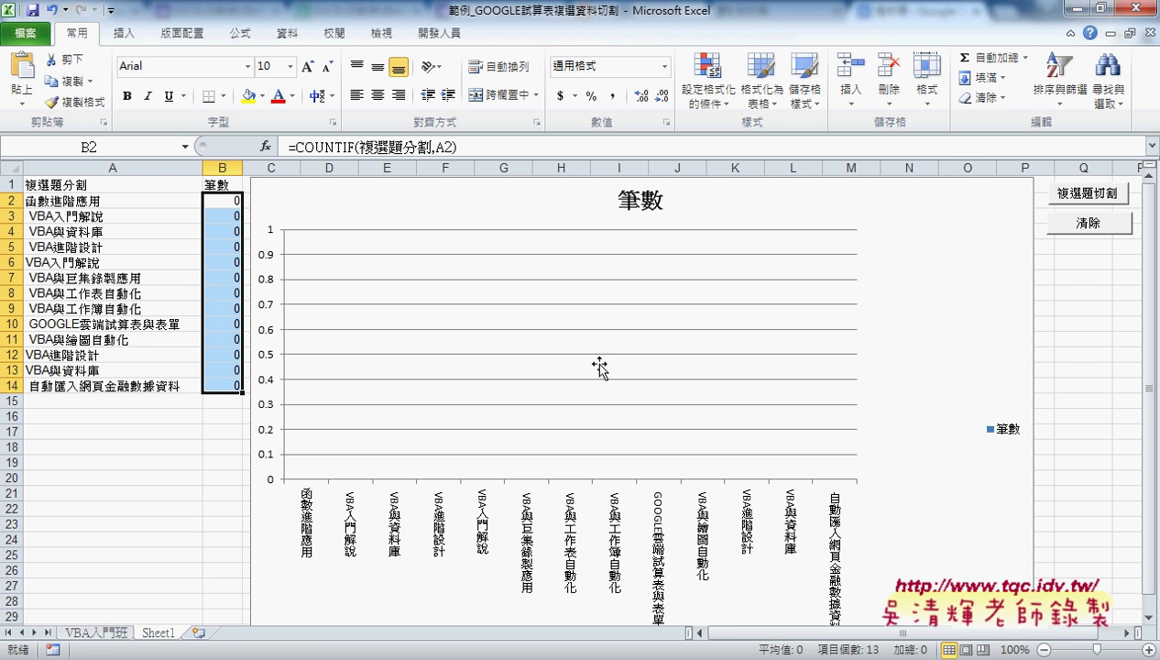
click(991, 358)
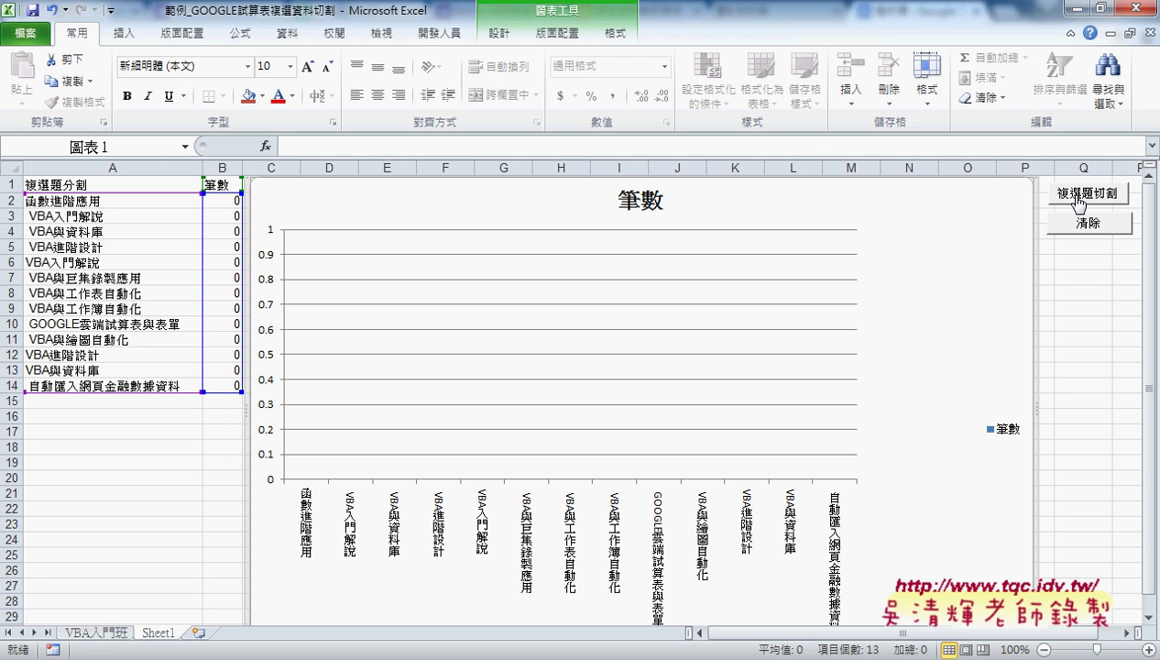
- Alternate 複選題切割 and 清除 several times, ending with a split that refills counts 16, 14, 19…
click(1078, 202)
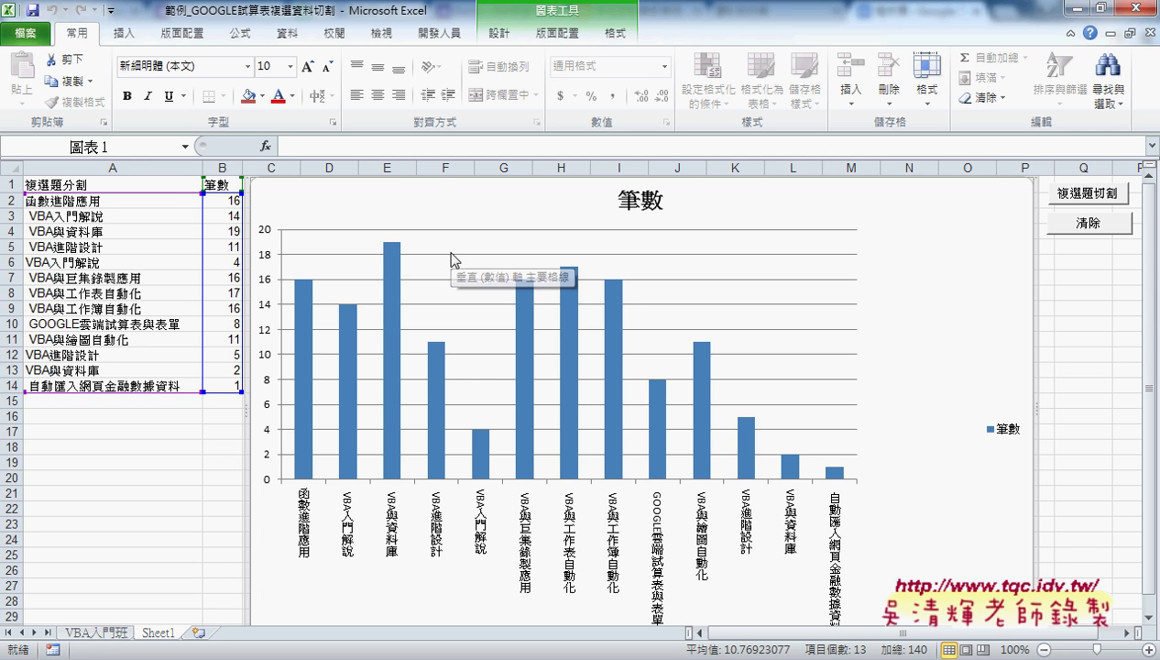
click(1070, 225)
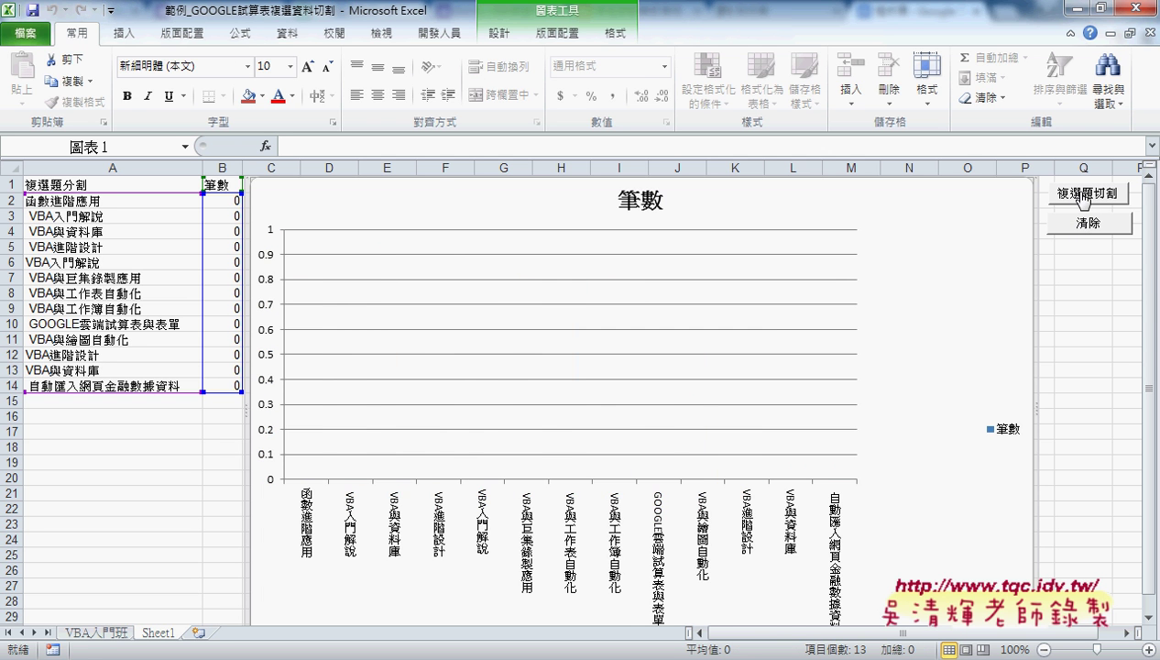
click(1082, 197)
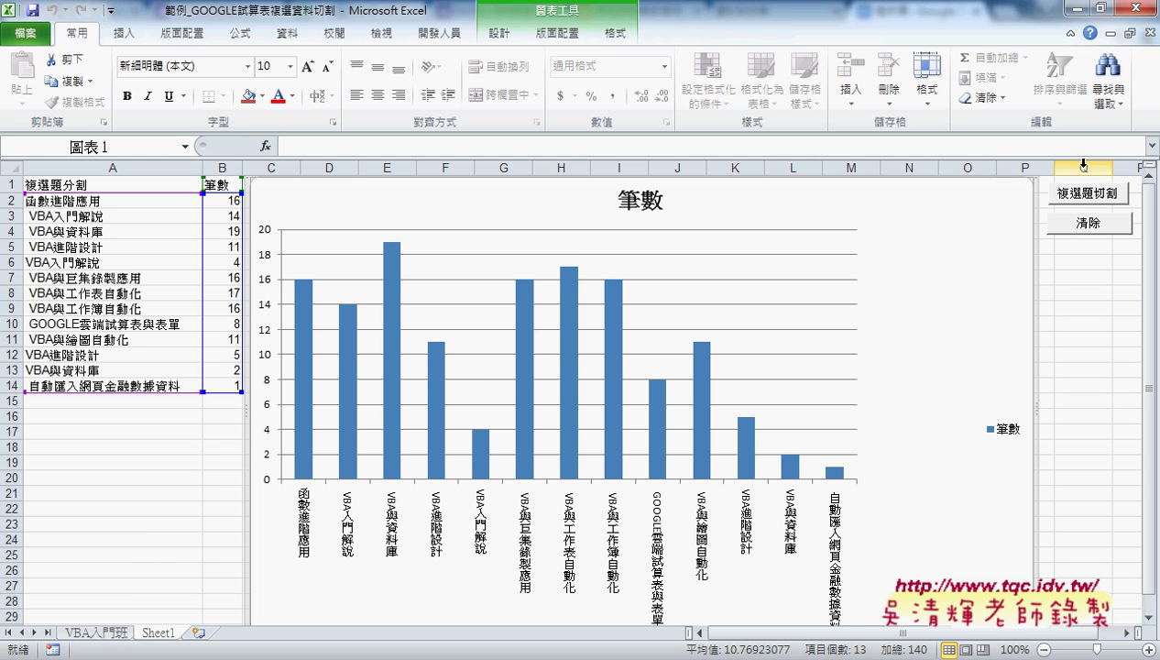
click(1072, 226)
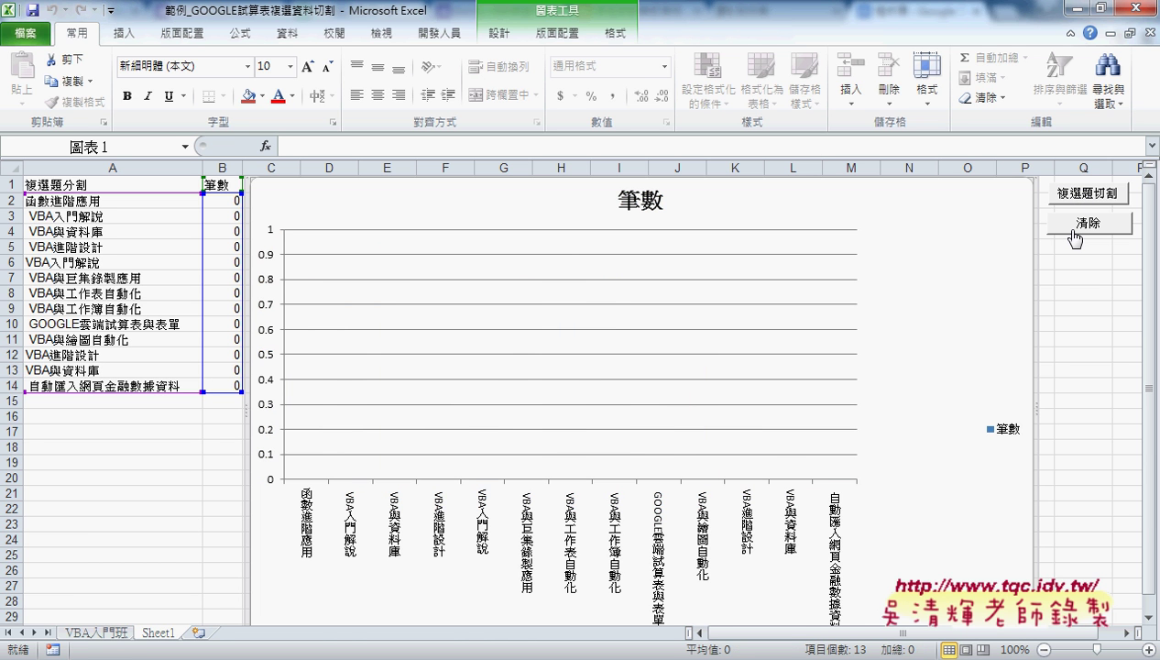
click(1081, 291)
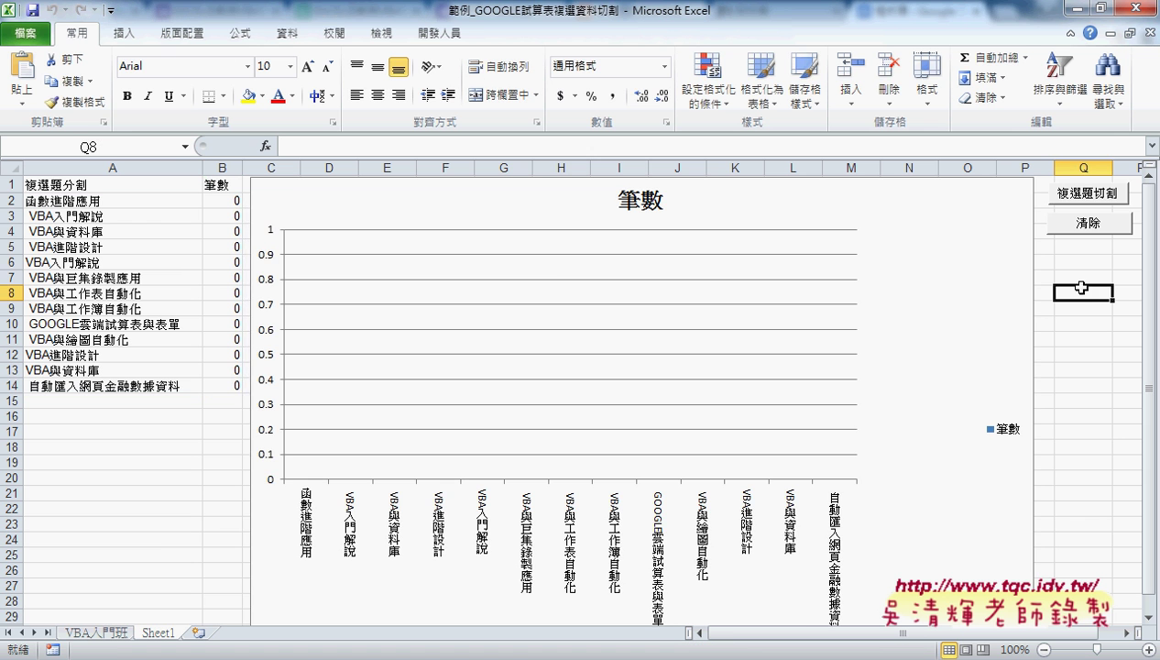
click(1088, 197)
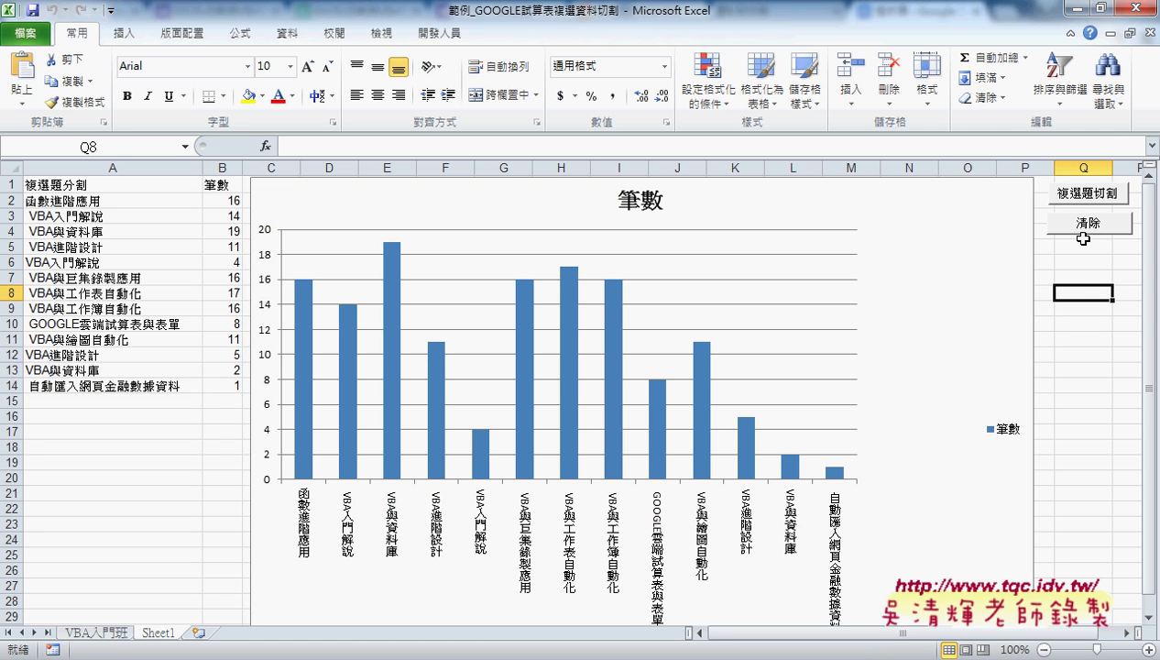
click(1086, 225)
click(1086, 202)
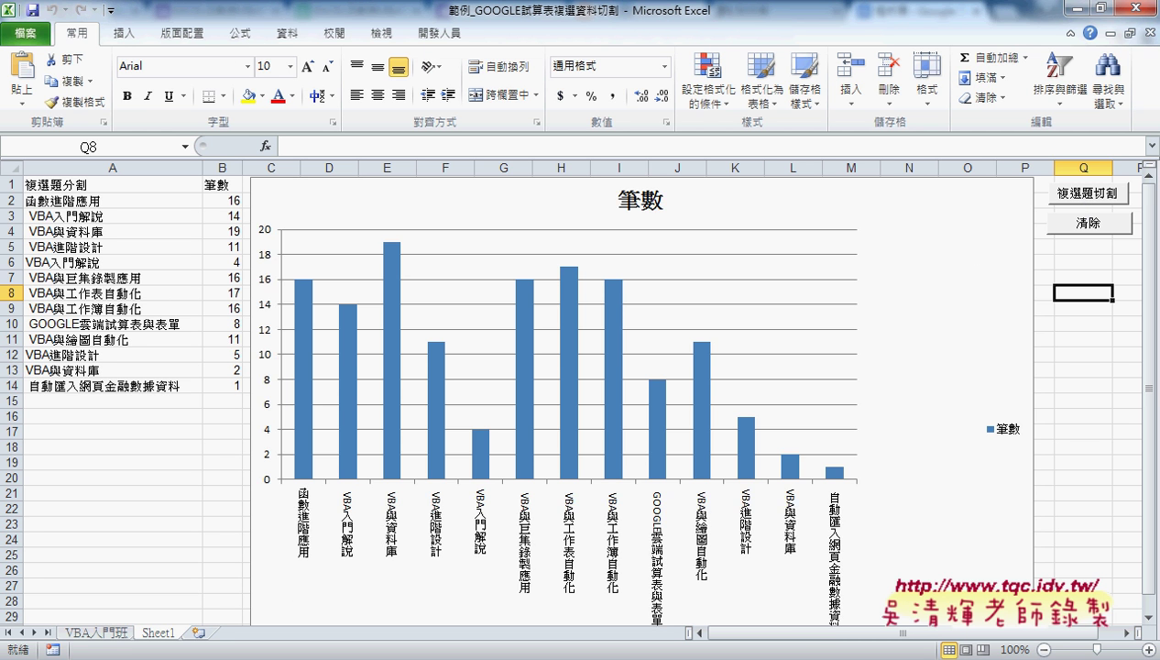
- In the VBA editor's Editor Format options, set the code font size to 12
mouse_move(306, 653)
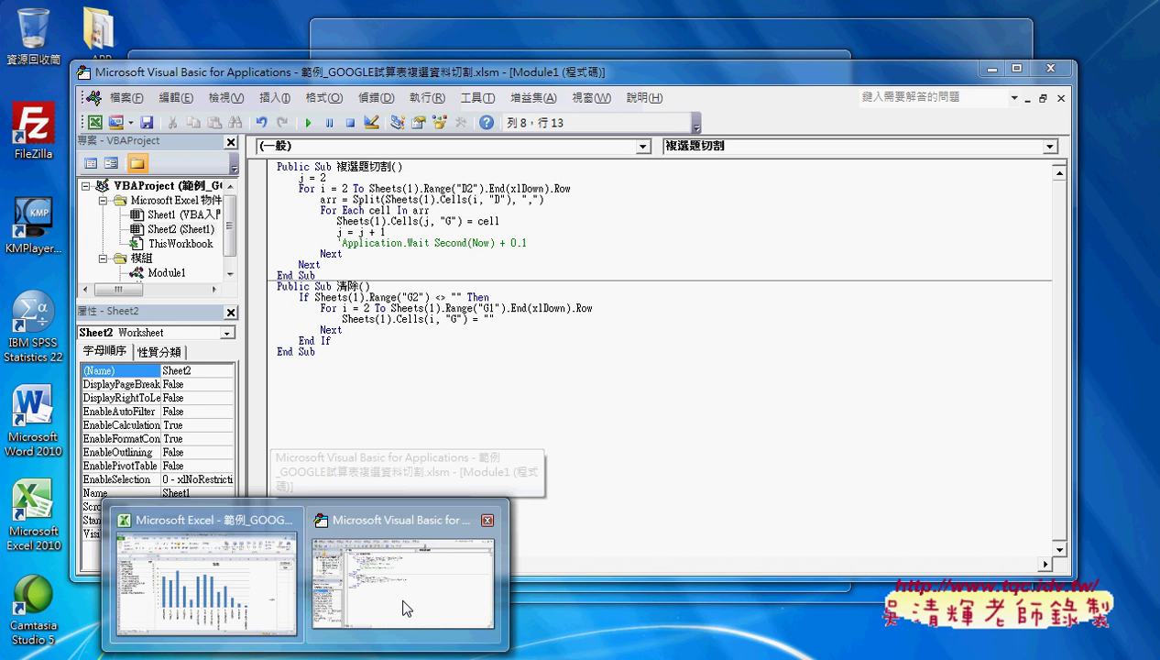
click(406, 608)
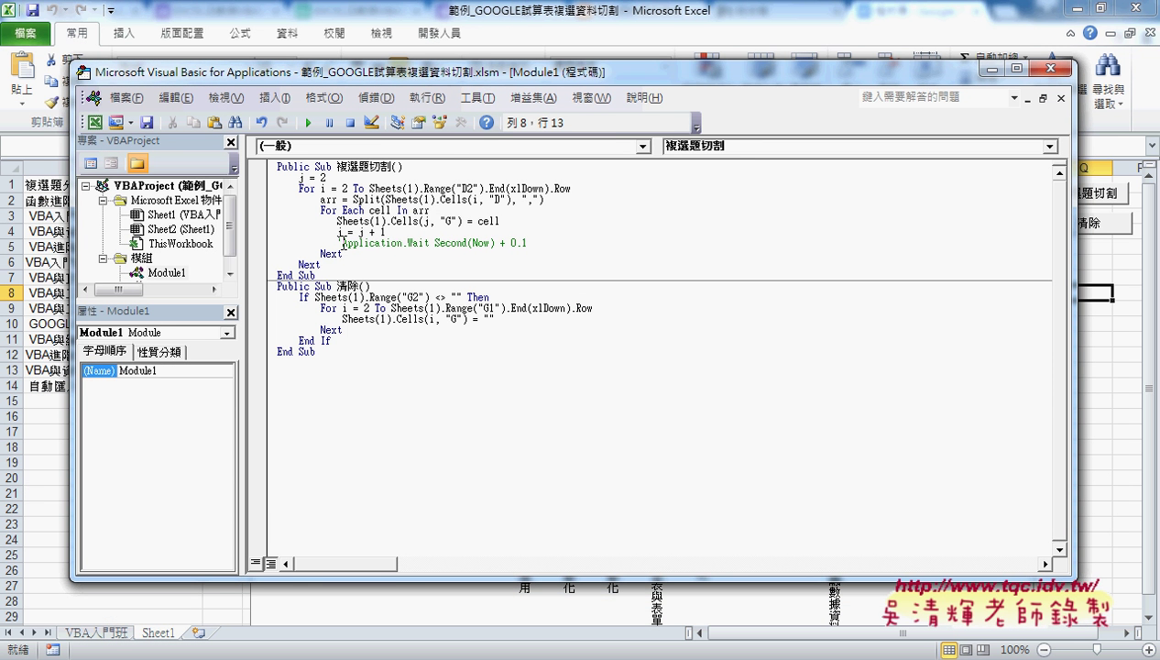
click(475, 97)
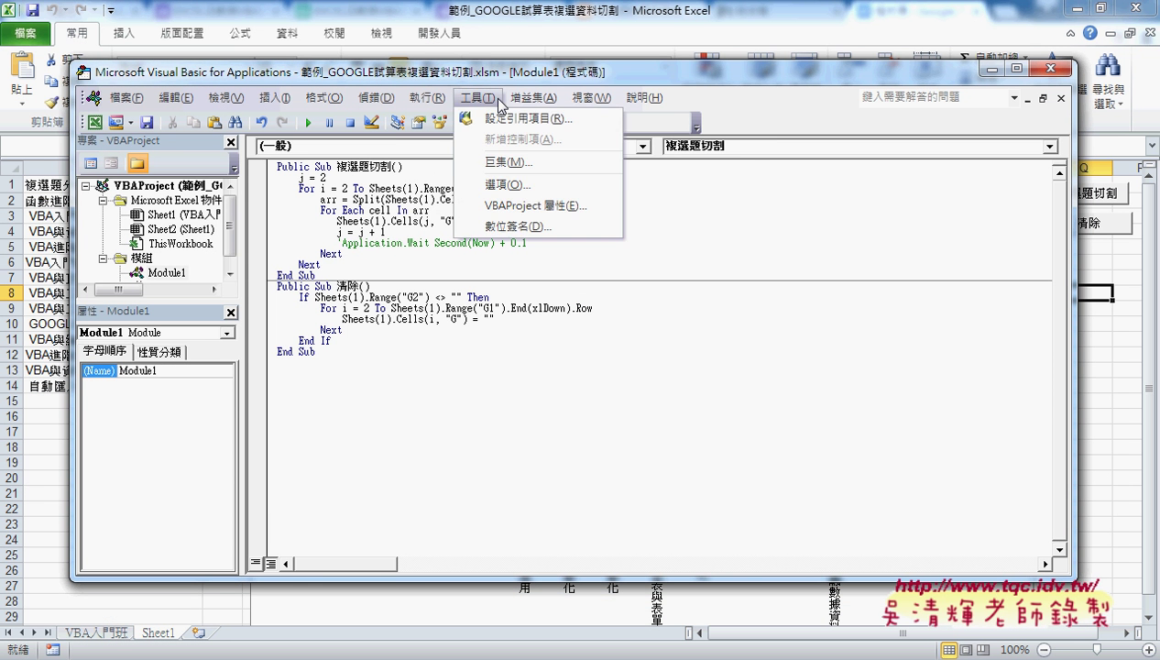
click(507, 186)
click(477, 159)
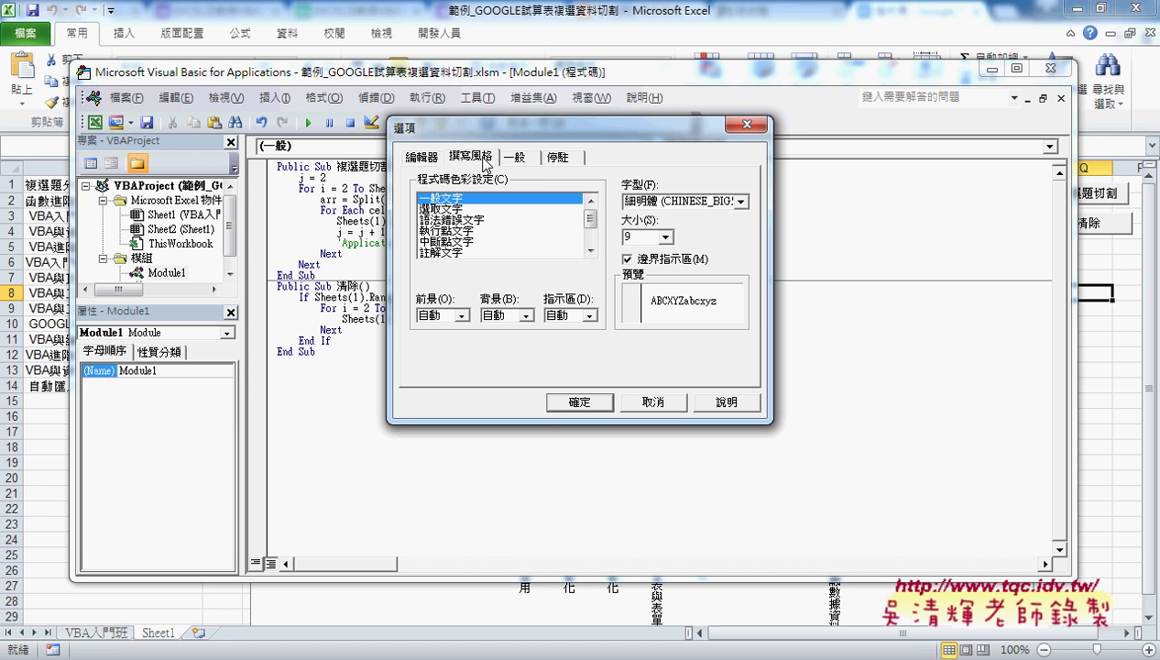
click(665, 237)
click(641, 290)
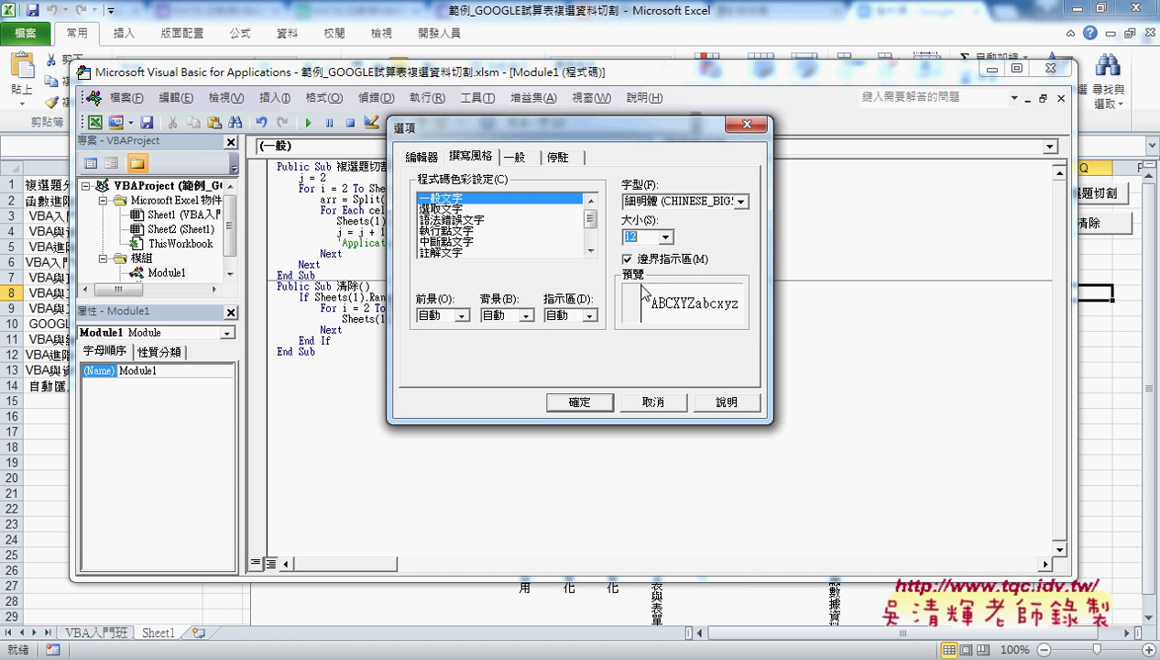
click(601, 407)
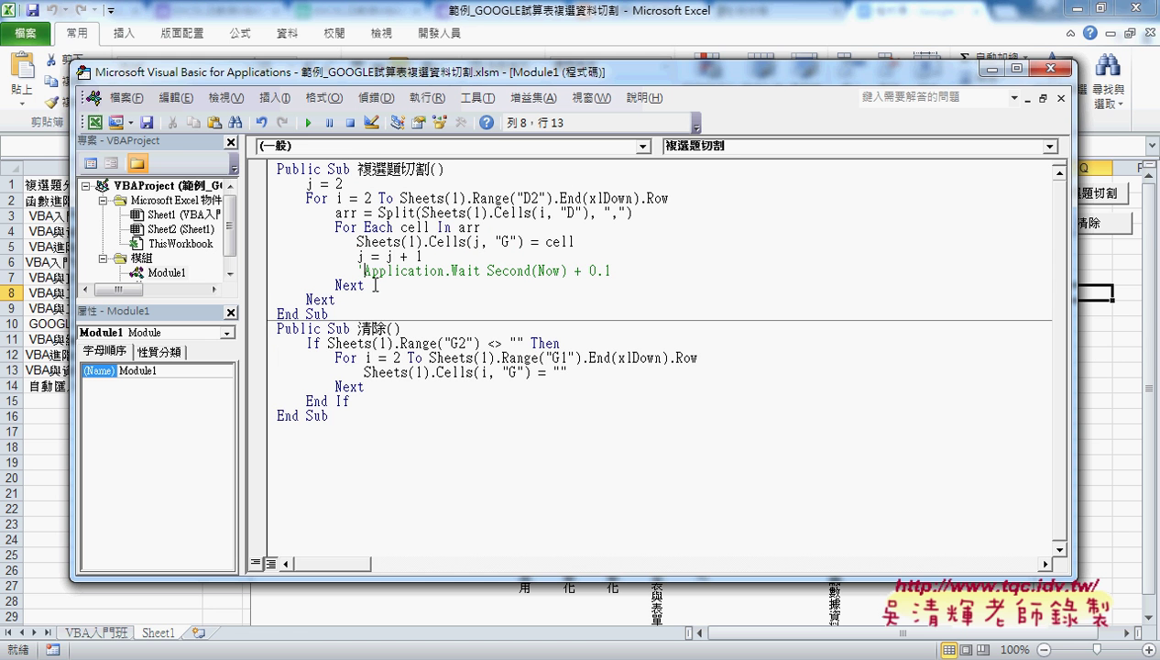
- Uncomment the Application.Wait line and open F1 help for the Application keyword
drag(365, 270, 356, 271)
key(Delete)
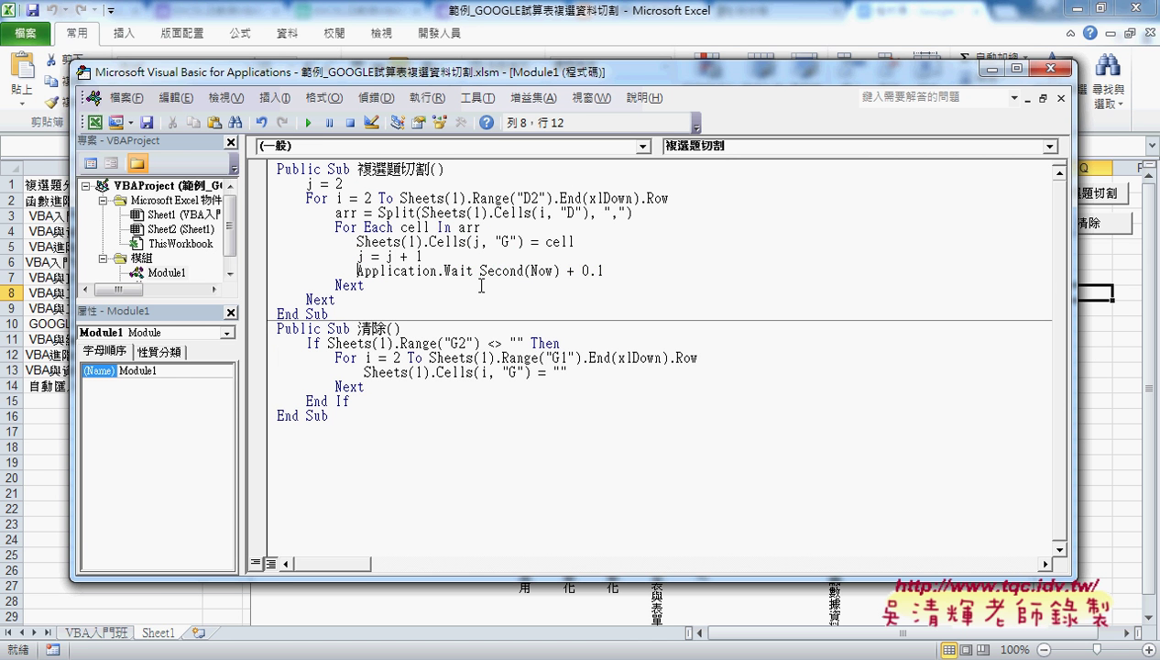
drag(437, 270, 621, 271)
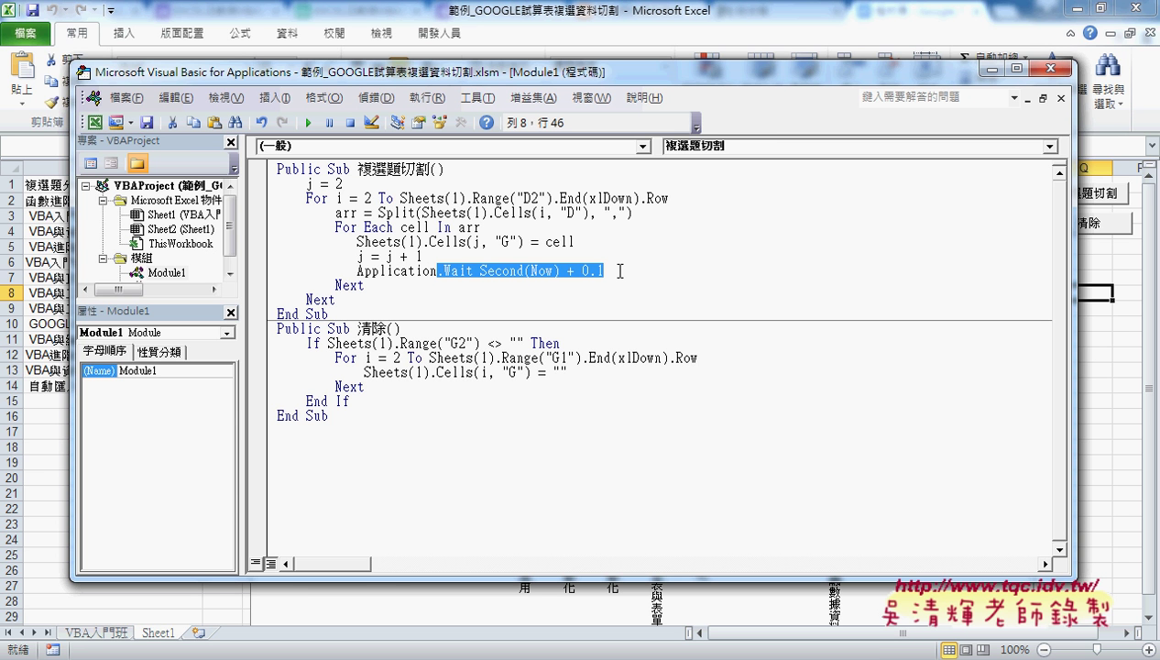
click(414, 272)
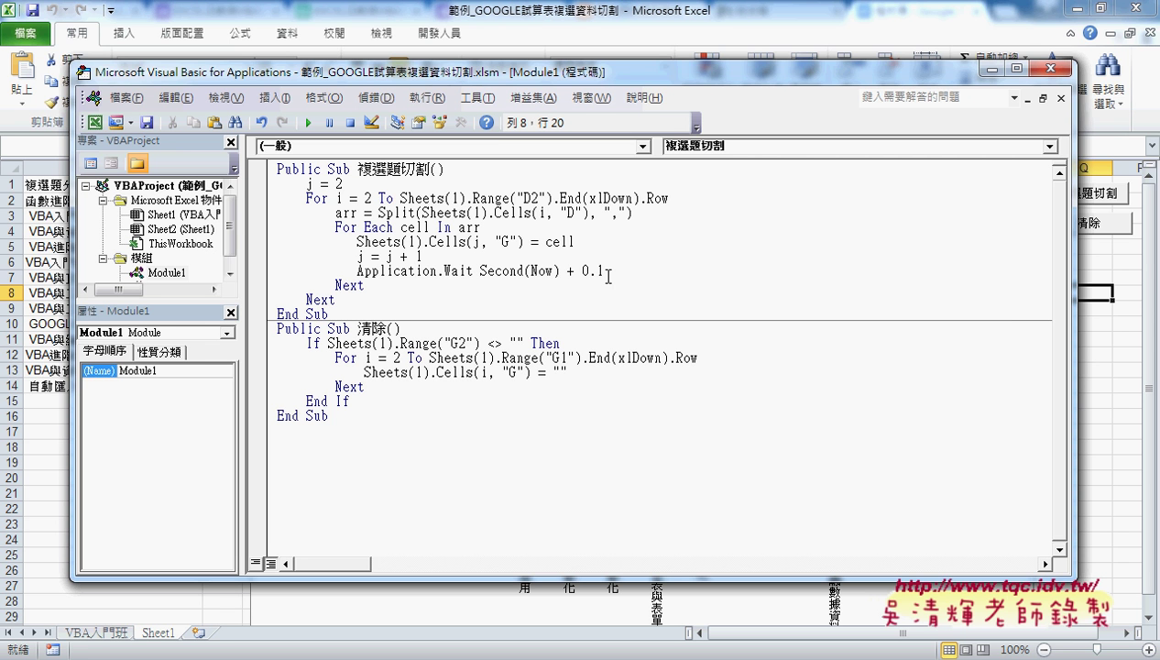
key(F1)
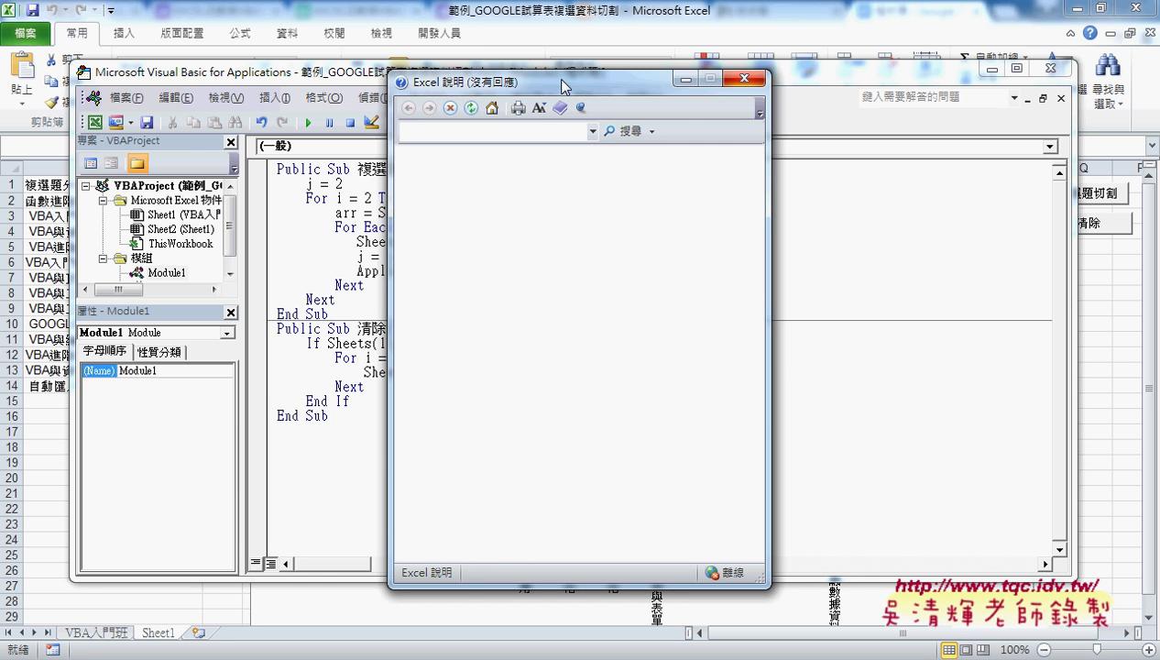
- Place the Excel Help window beside the code and select 'Application' to search for it
drag(561, 85, 834, 108)
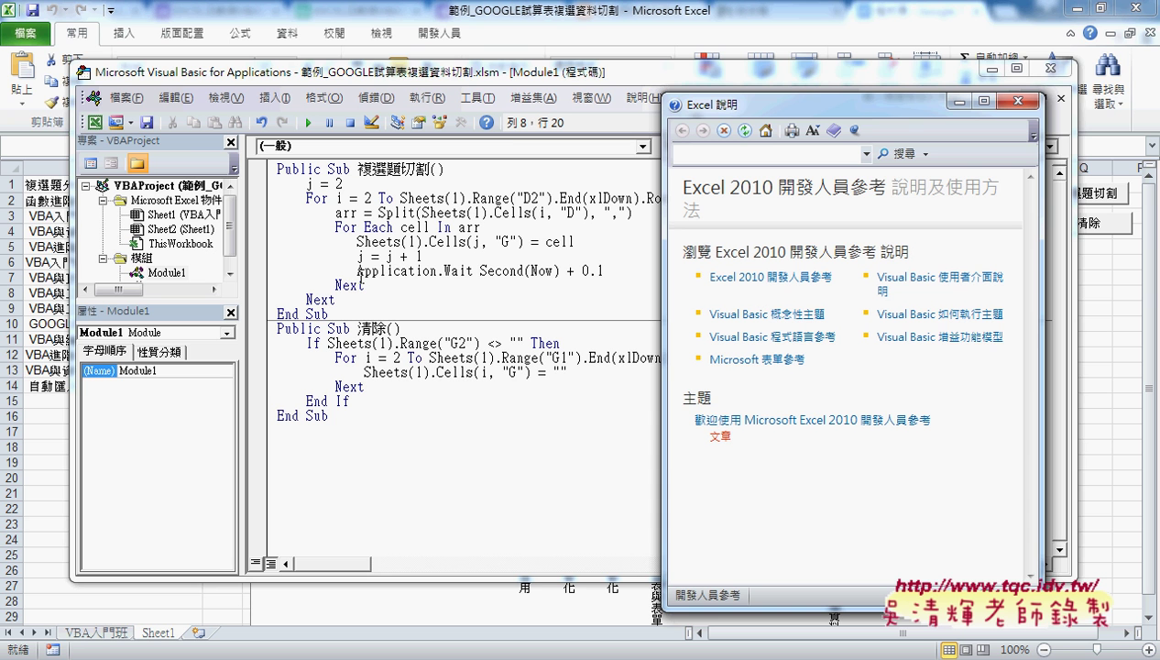
drag(357, 272, 436, 272)
key(ctrl+c)
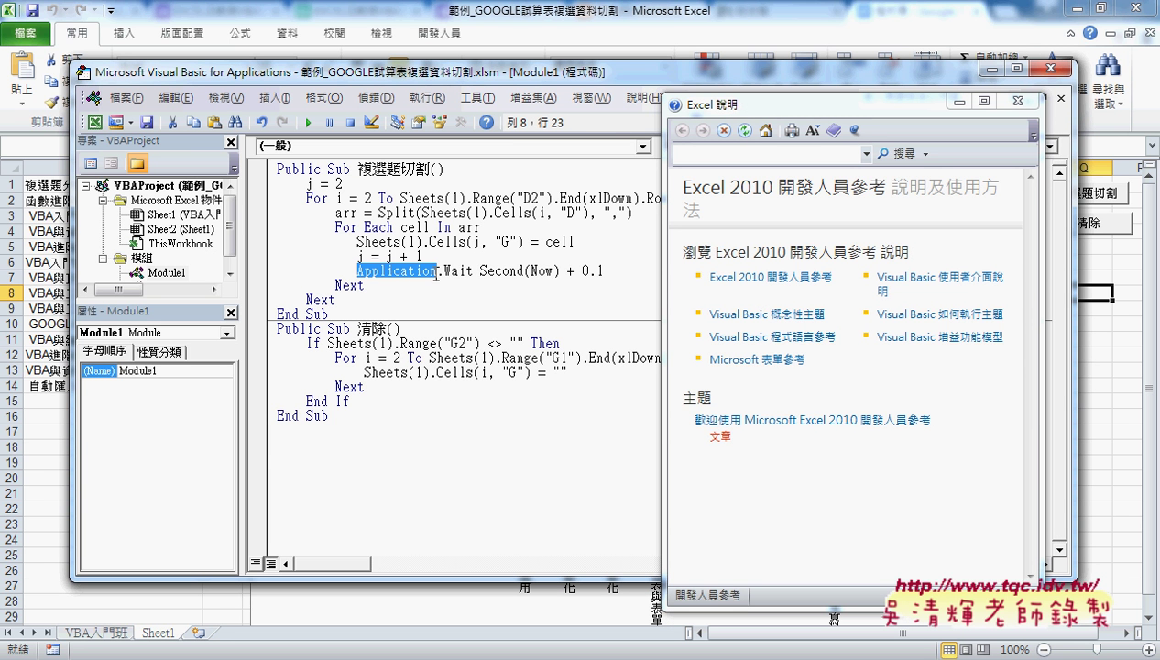
click(730, 155)
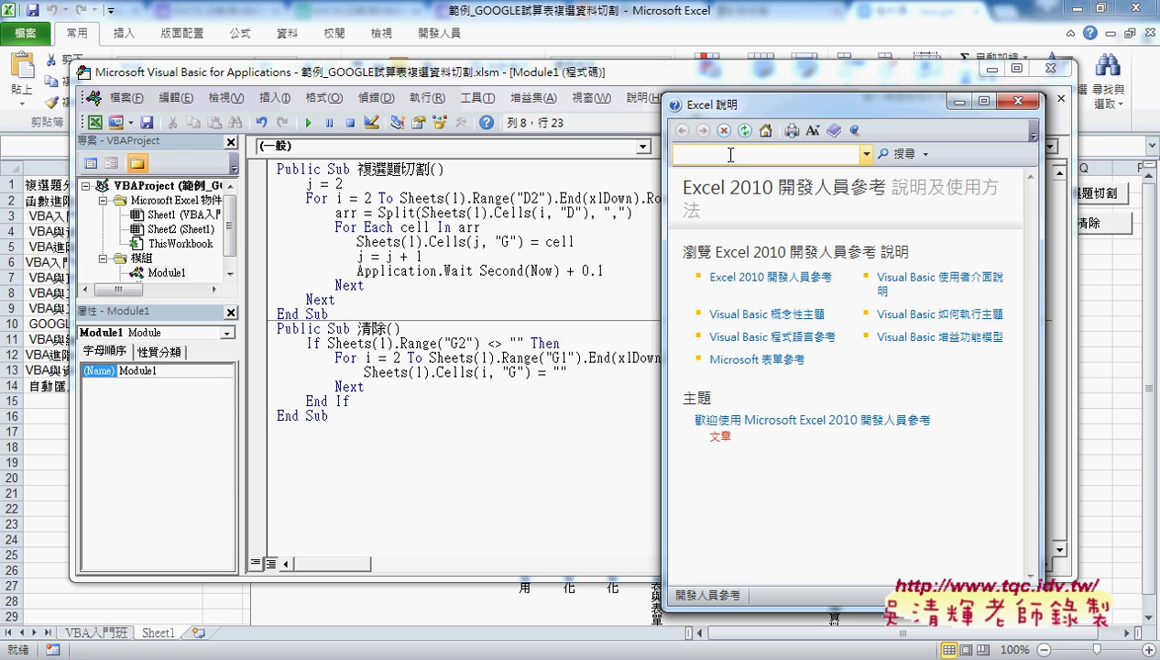
- Search Help for 'Application' and open the Application 物件 article
key(ctrl+v)
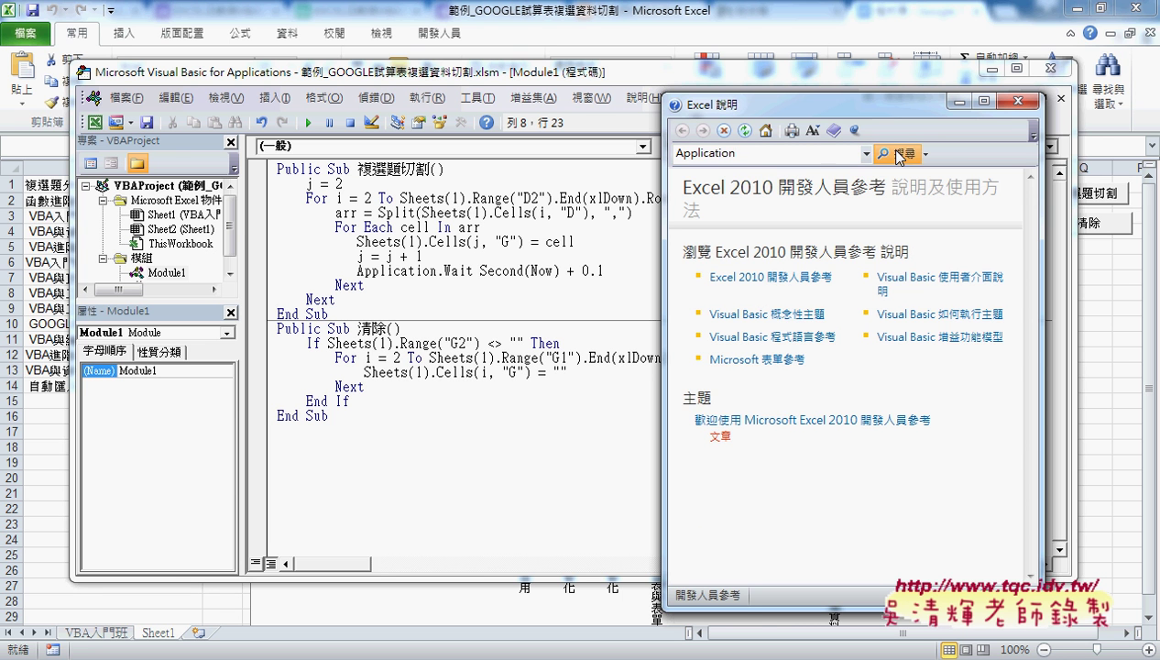
click(898, 156)
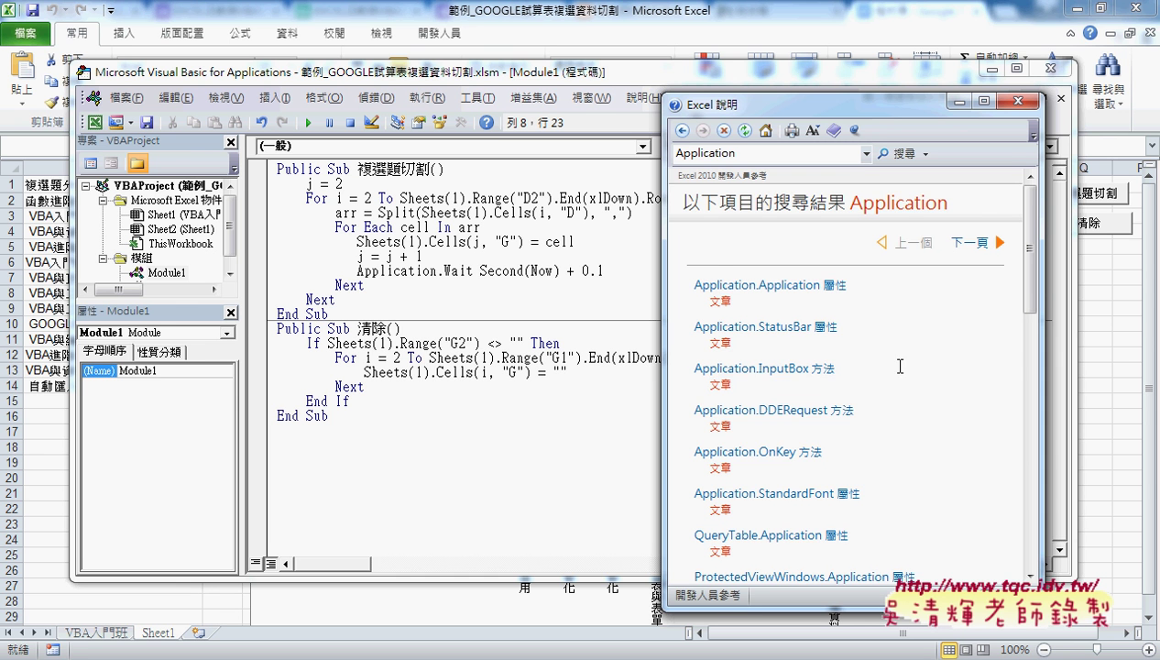
mouse_move(1031, 291)
mouse_down()
mouse_move(1032, 317)
mouse_move(1032, 288)
mouse_up()
click(791, 287)
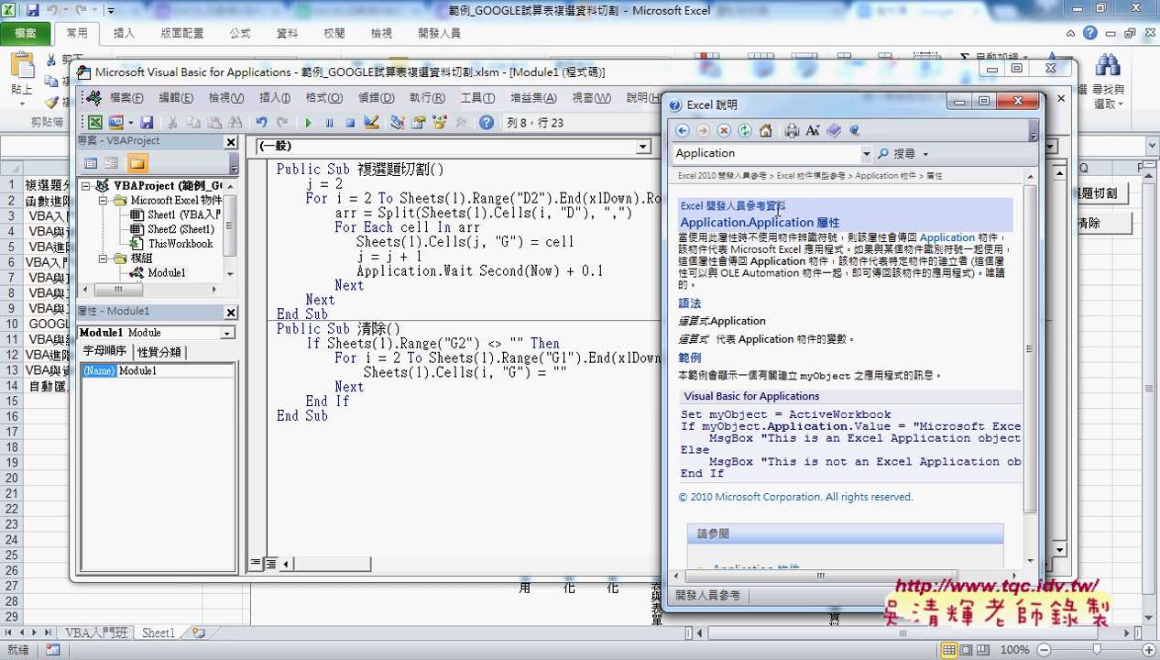
click(946, 237)
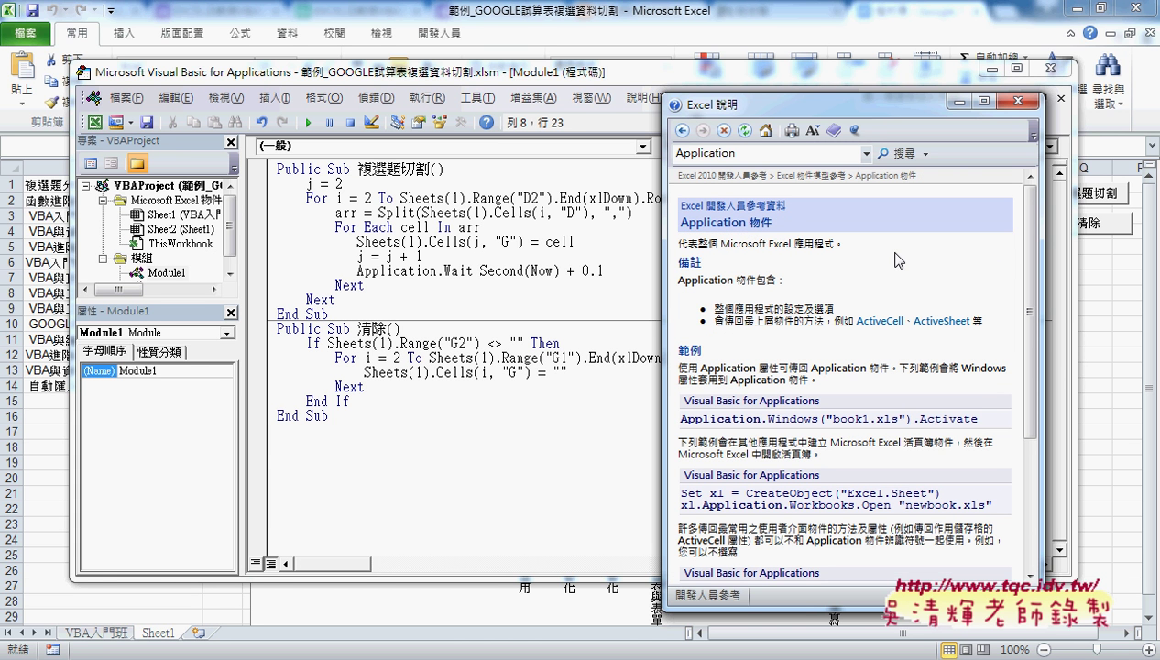
drag(775, 224, 705, 227)
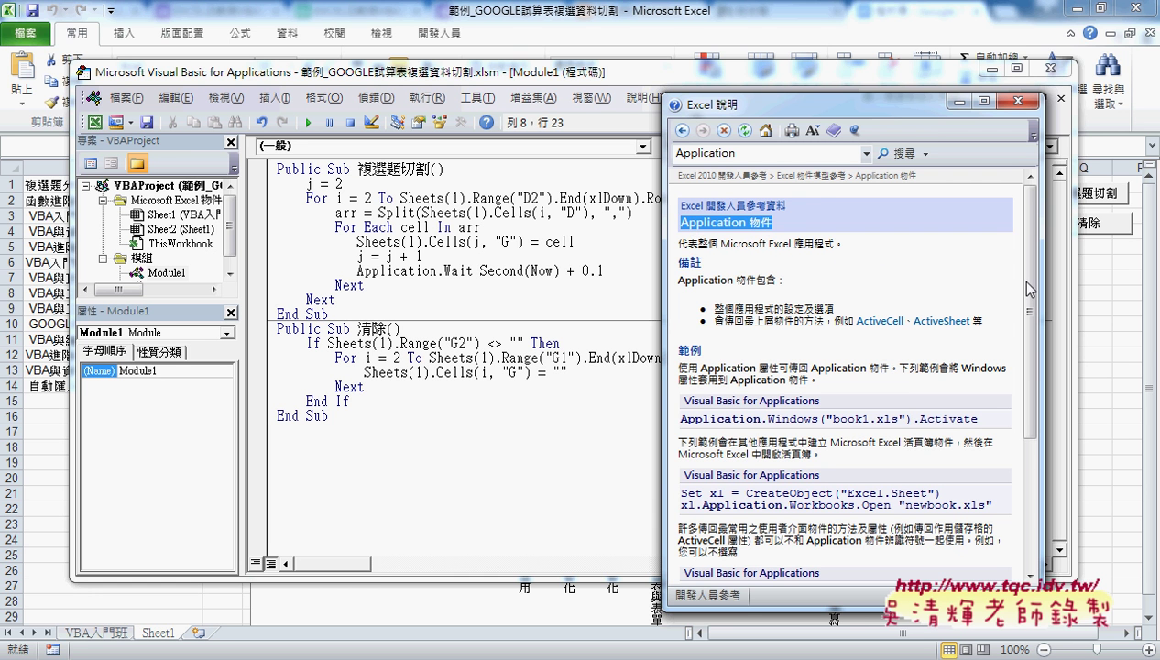
scroll(1022, 303, down, 5)
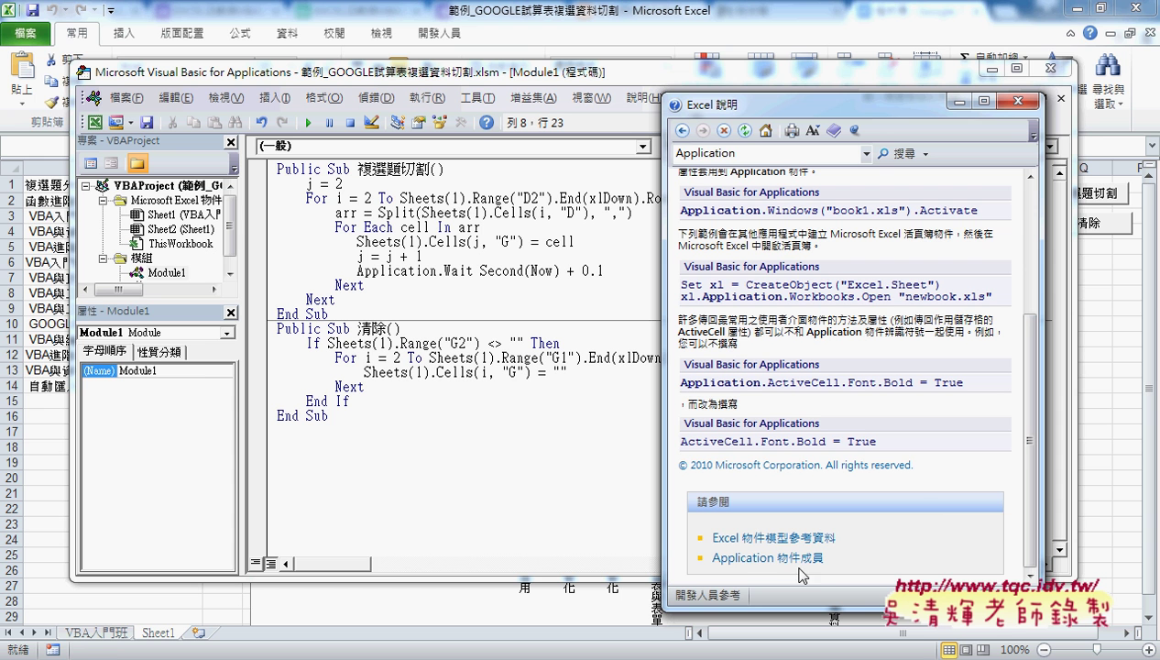
click(765, 158)
click(757, 154)
- Open Application 物件成員, maximize Help, and scroll down through the 方法 table
click(819, 558)
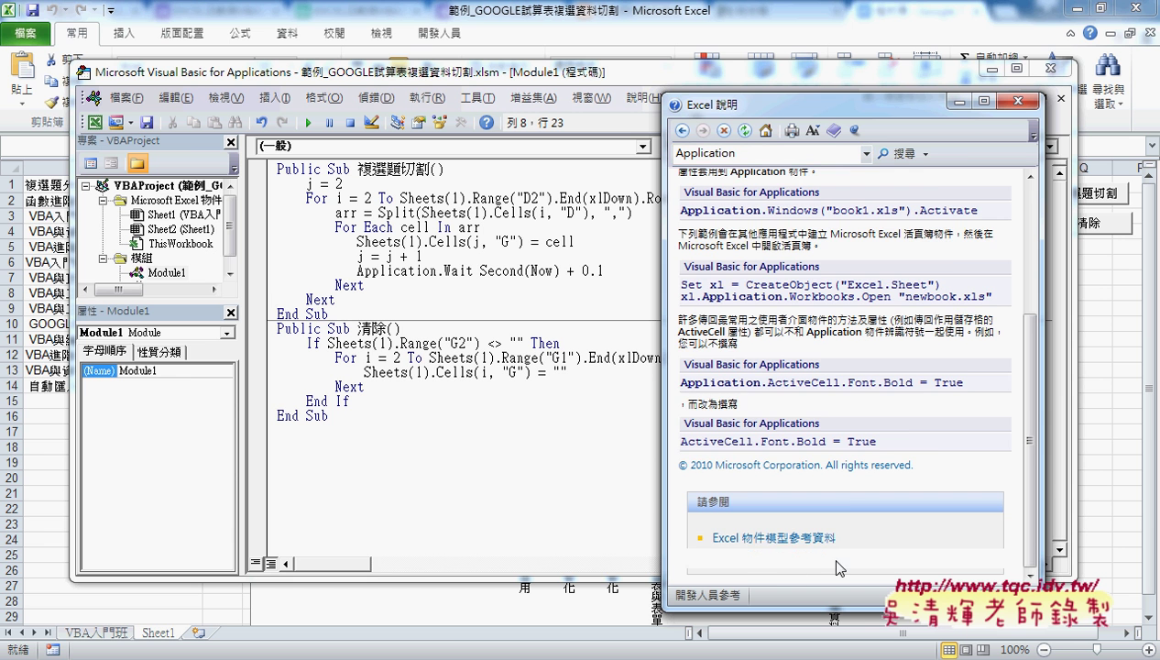
click(984, 103)
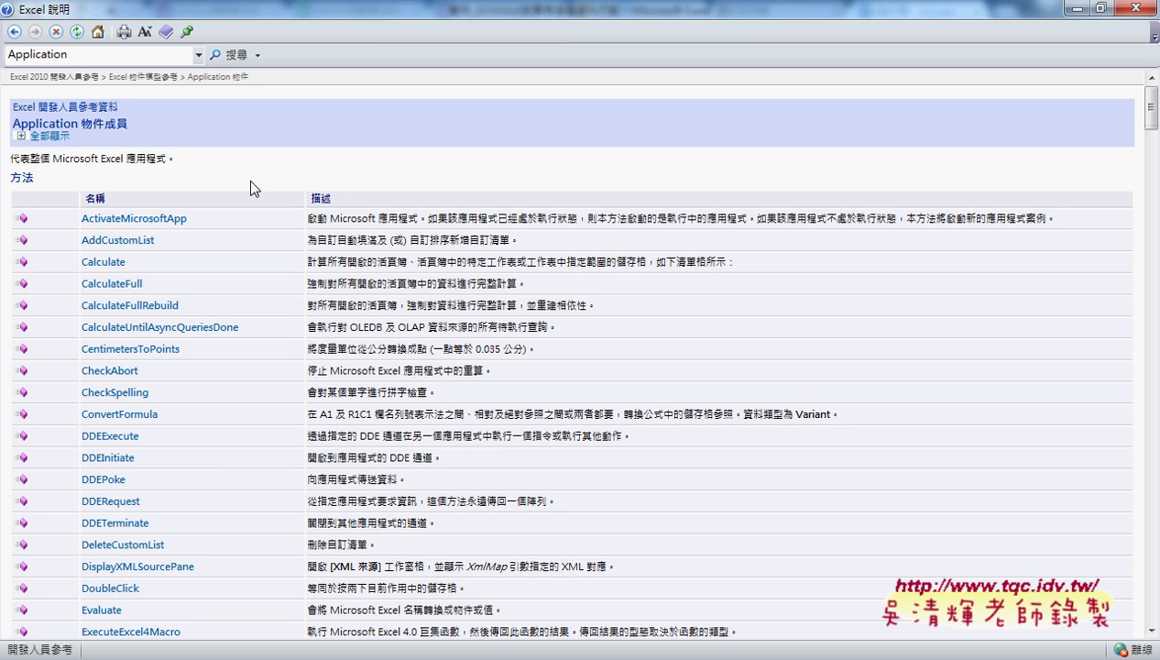
drag(37, 178, 10, 179)
scroll(220, 210, down, 3)
scroll(220, 209, down, 3)
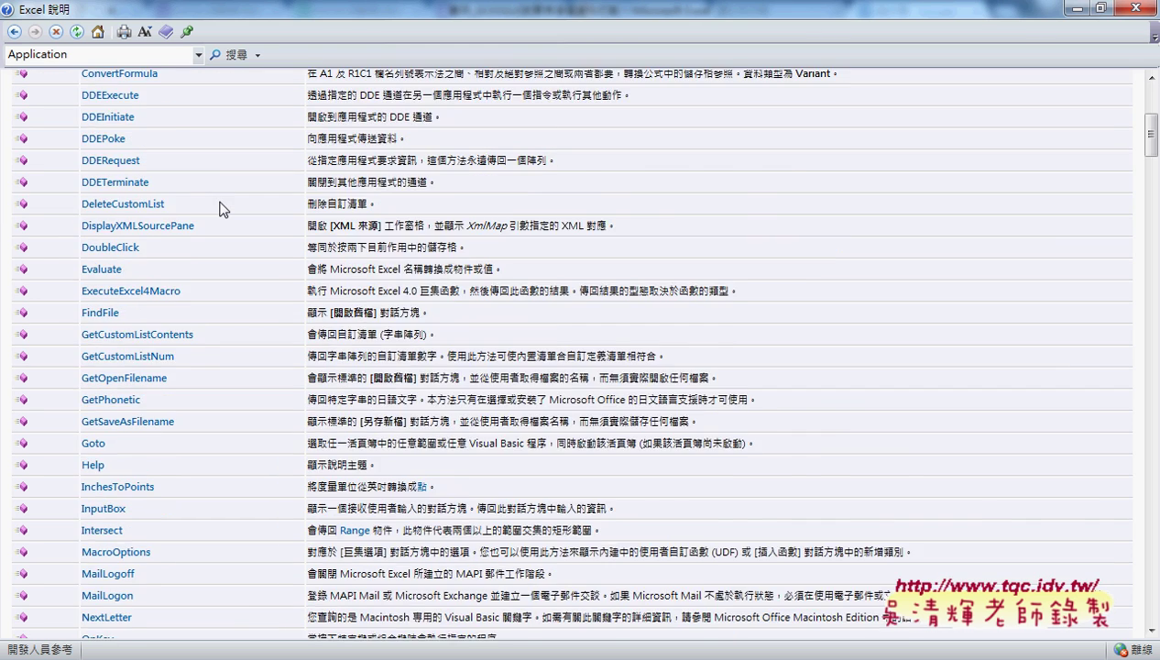
scroll(220, 210, down, 1)
scroll(220, 210, down, 3)
scroll(220, 210, down, 2)
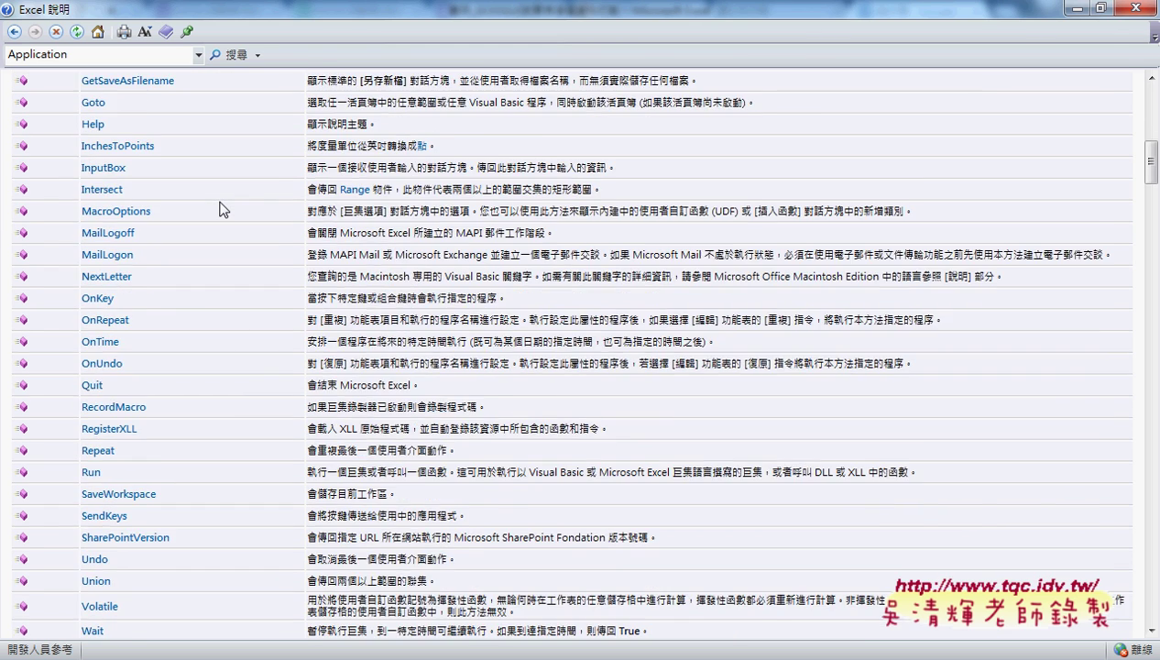
scroll(220, 210, down, 2)
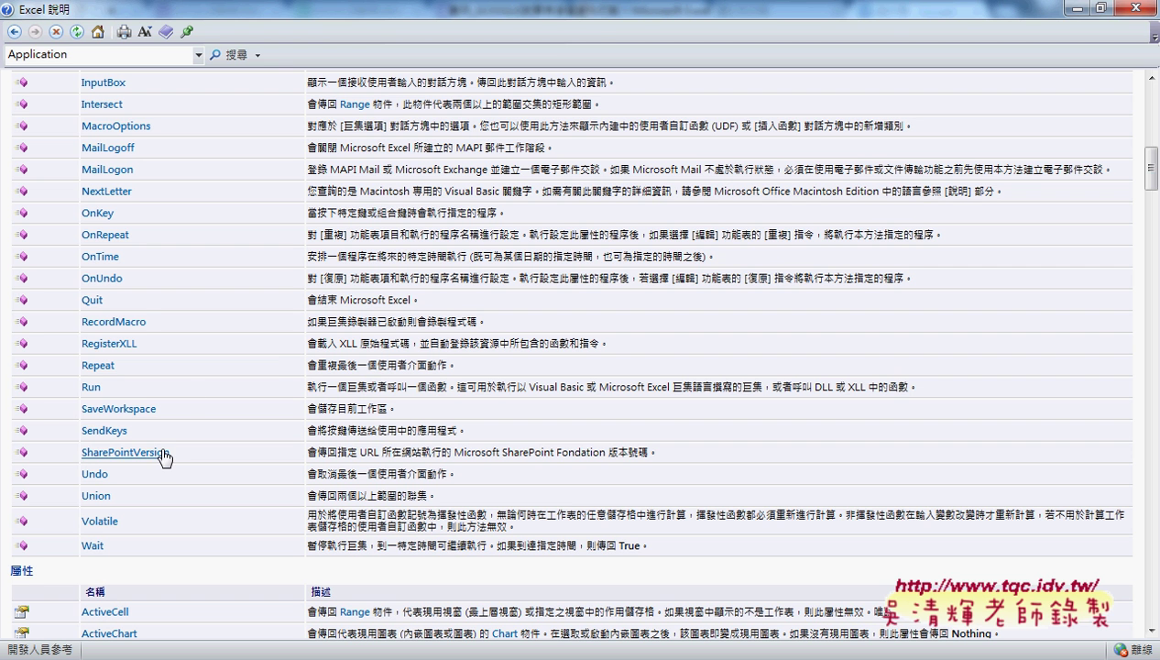
- Read the Wait, SendKeys and OnTime method descriptions
drag(112, 548, 81, 547)
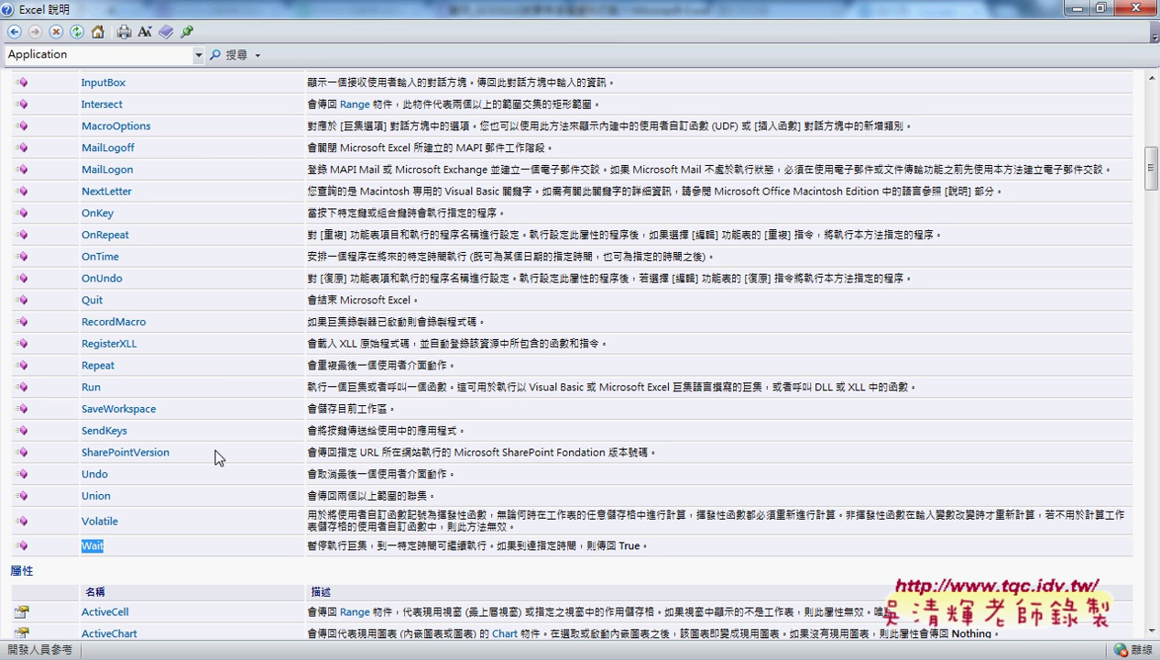
drag(326, 430, 387, 433)
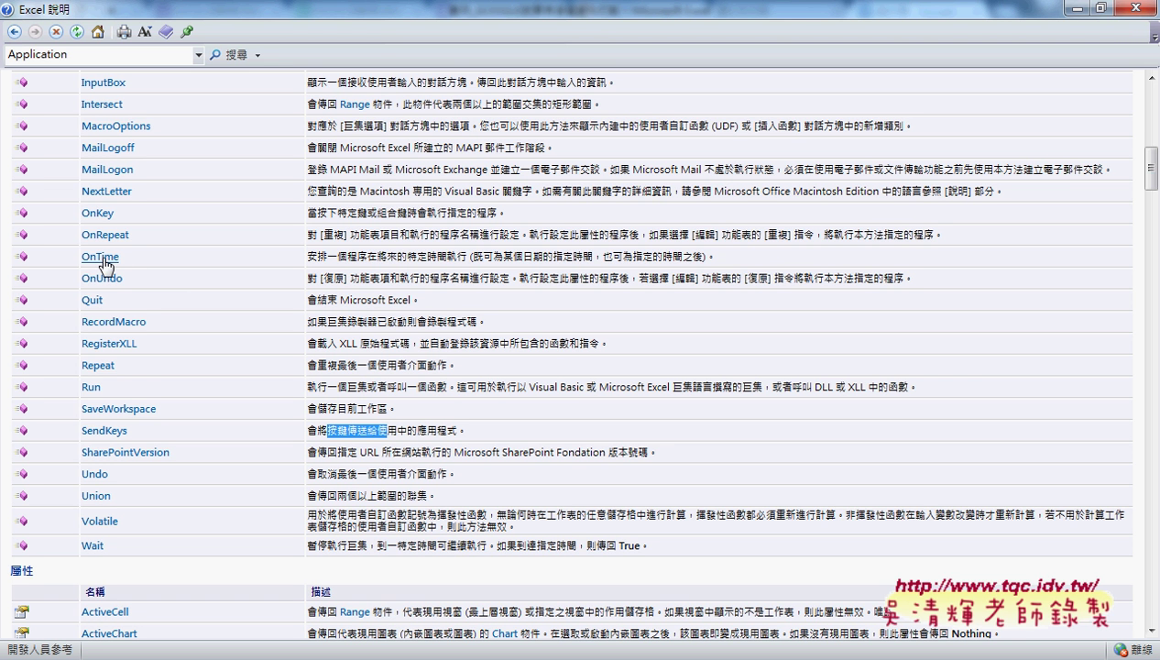
drag(306, 257, 468, 262)
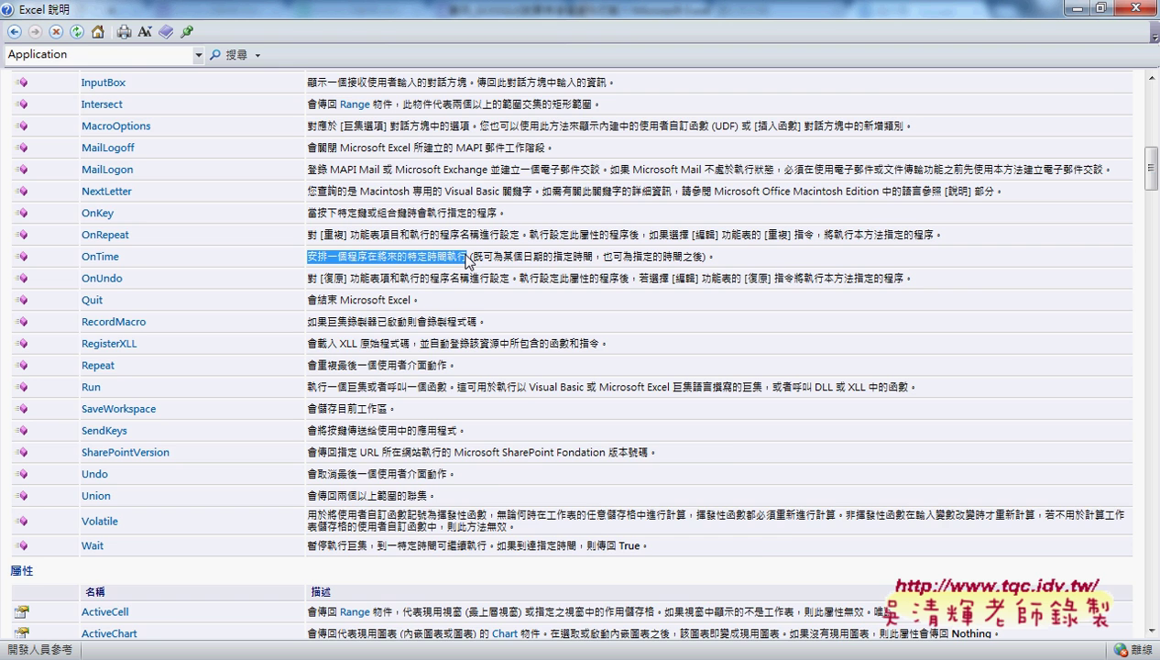
scroll(344, 378, down, 3)
- Scroll into the 屬性 table and highlight DisplayAlerts, a read/write Boolean property
scroll(337, 368, down, 1)
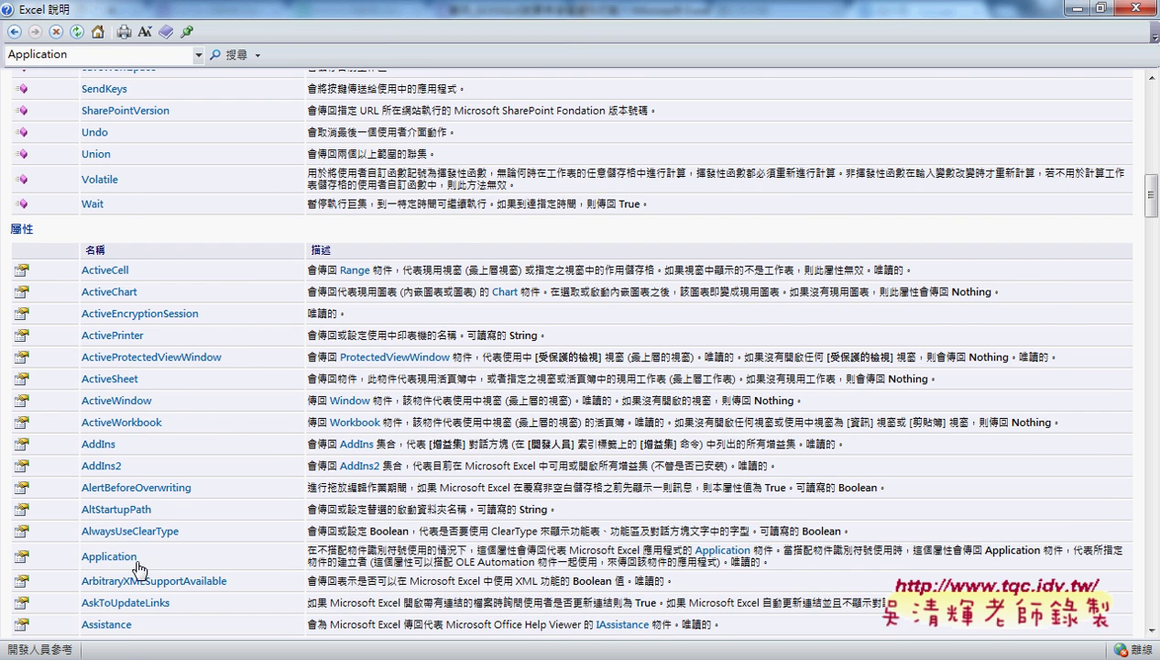
scroll(255, 373, down, 1)
scroll(251, 366, down, 1)
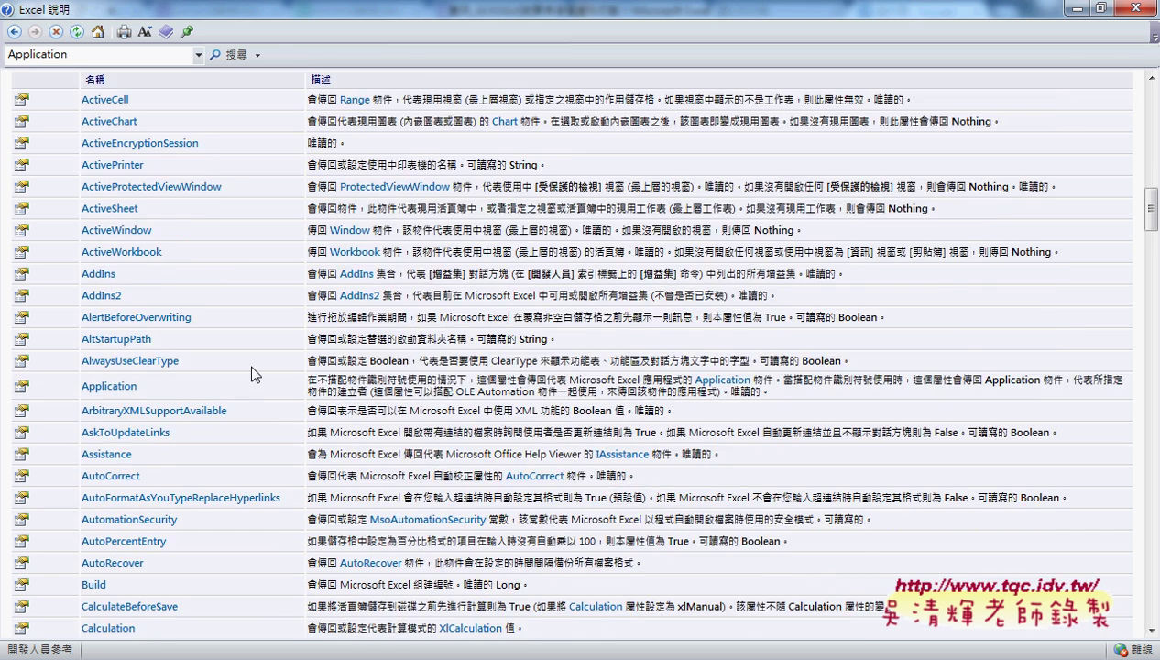
scroll(254, 374, down, 1)
scroll(254, 374, down, 2)
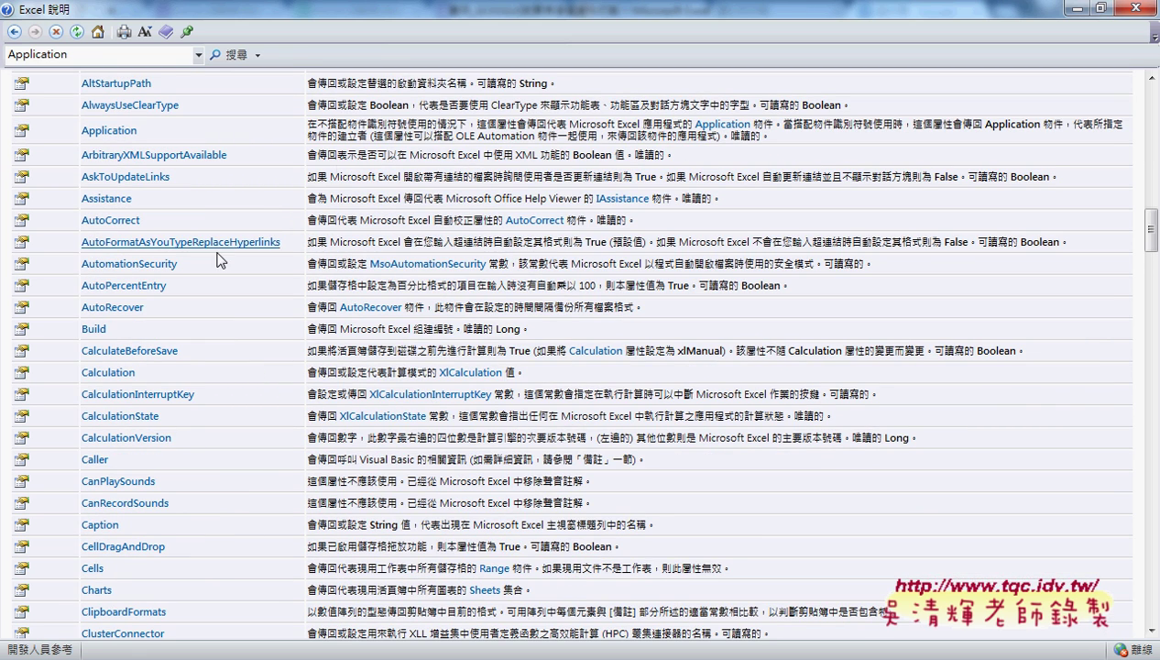
scroll(277, 376, down, 2)
scroll(278, 376, down, 2)
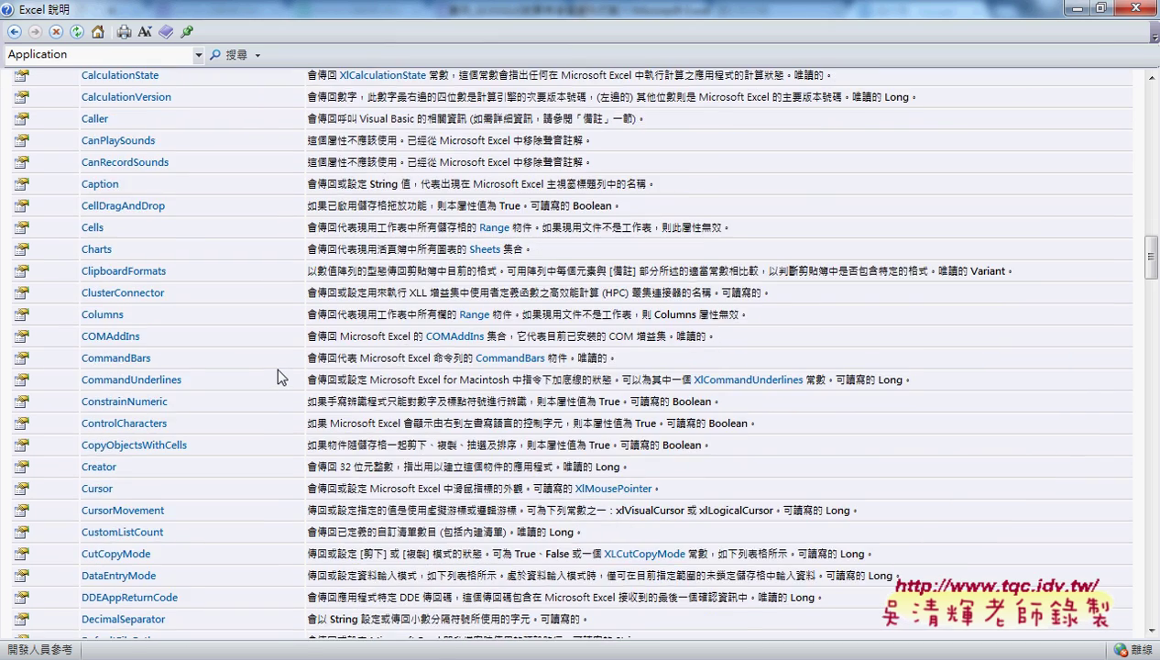
scroll(277, 376, down, 1)
scroll(278, 376, down, 1)
scroll(277, 375, down, 2)
scroll(278, 371, down, 1)
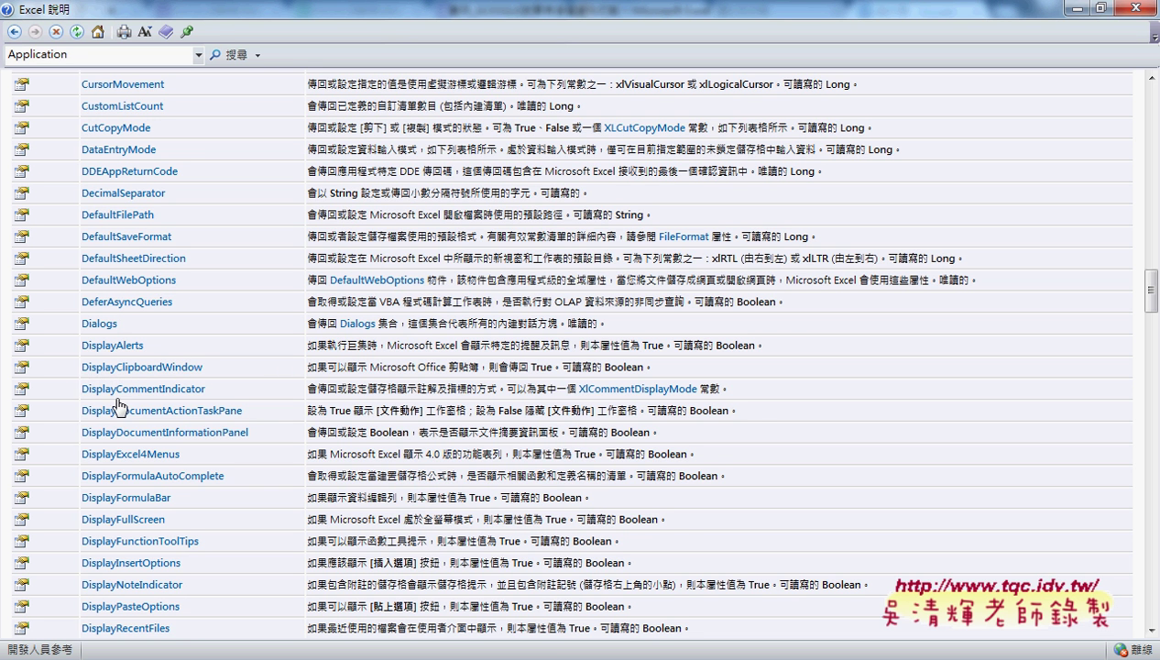
drag(155, 345, 113, 346)
scroll(332, 352, down, 5)
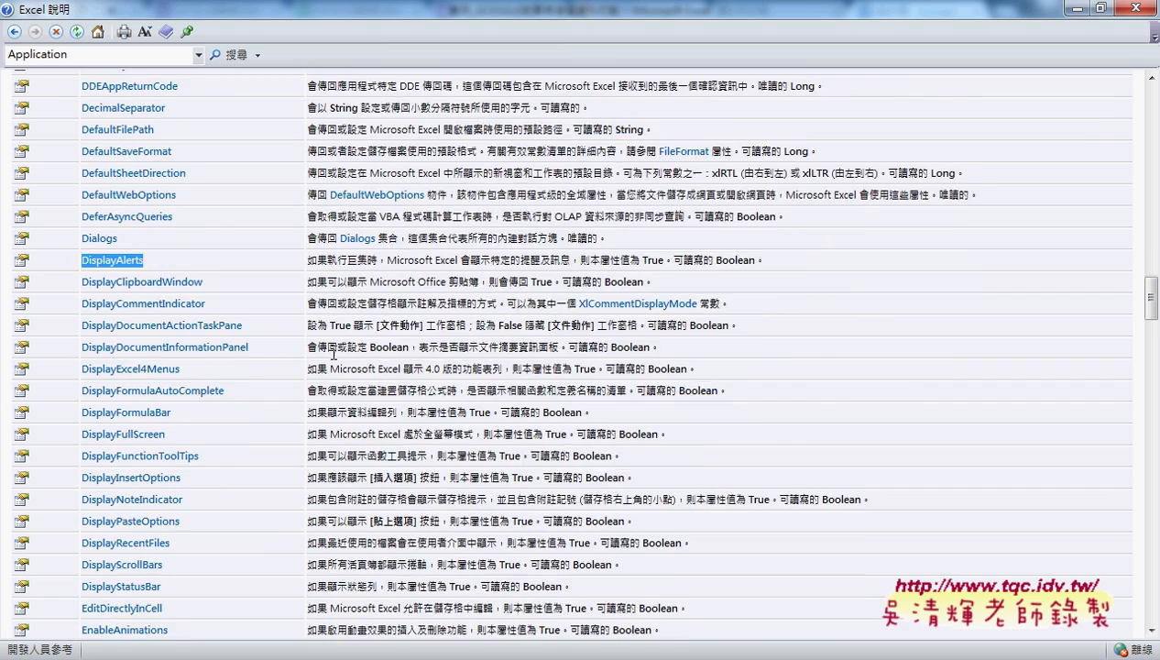
scroll(333, 352, down, 4)
scroll(333, 351, down, 3)
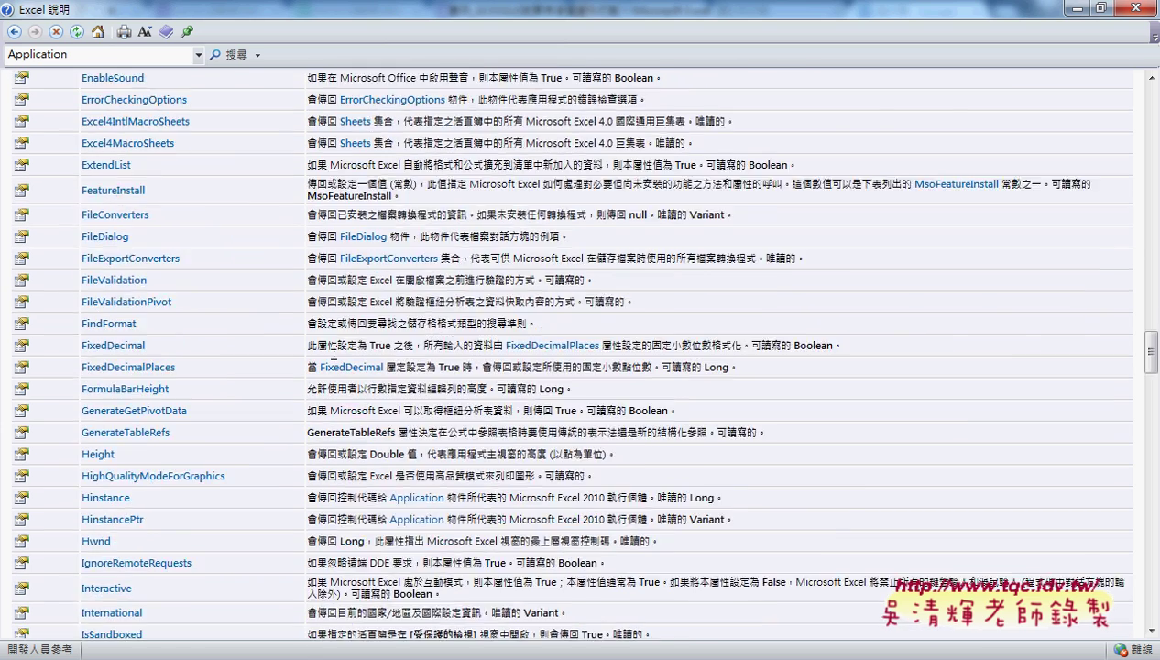
scroll(333, 352, down, 8)
scroll(334, 352, down, 4)
scroll(332, 352, down, 3)
scroll(333, 352, down, 4)
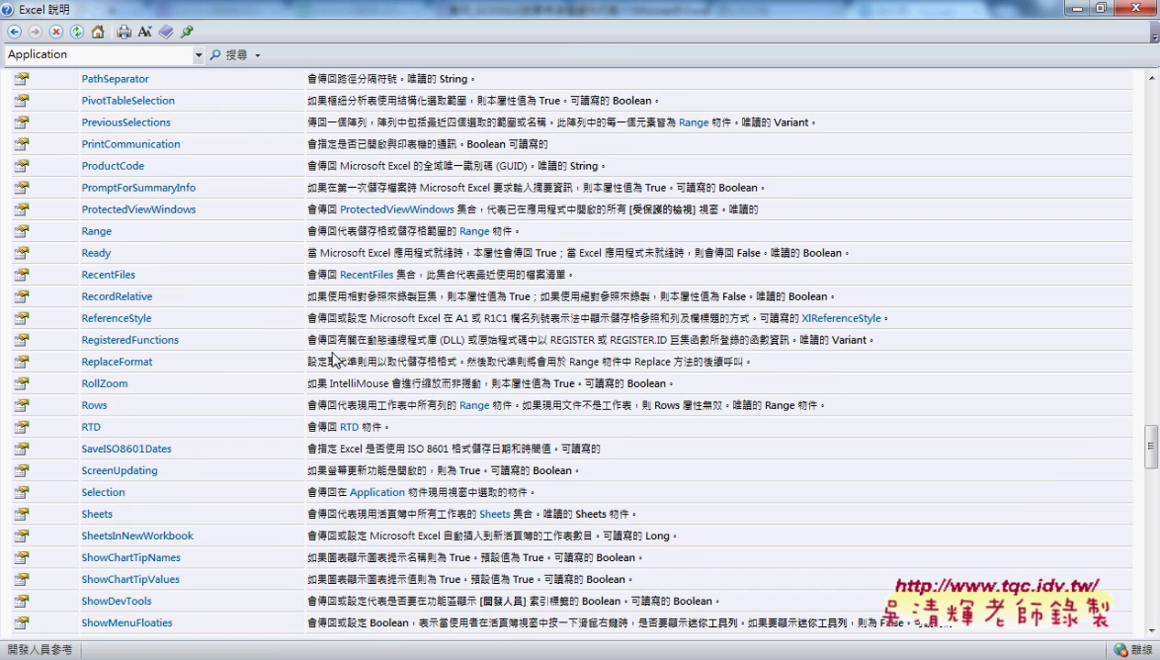
scroll(333, 352, down, 4)
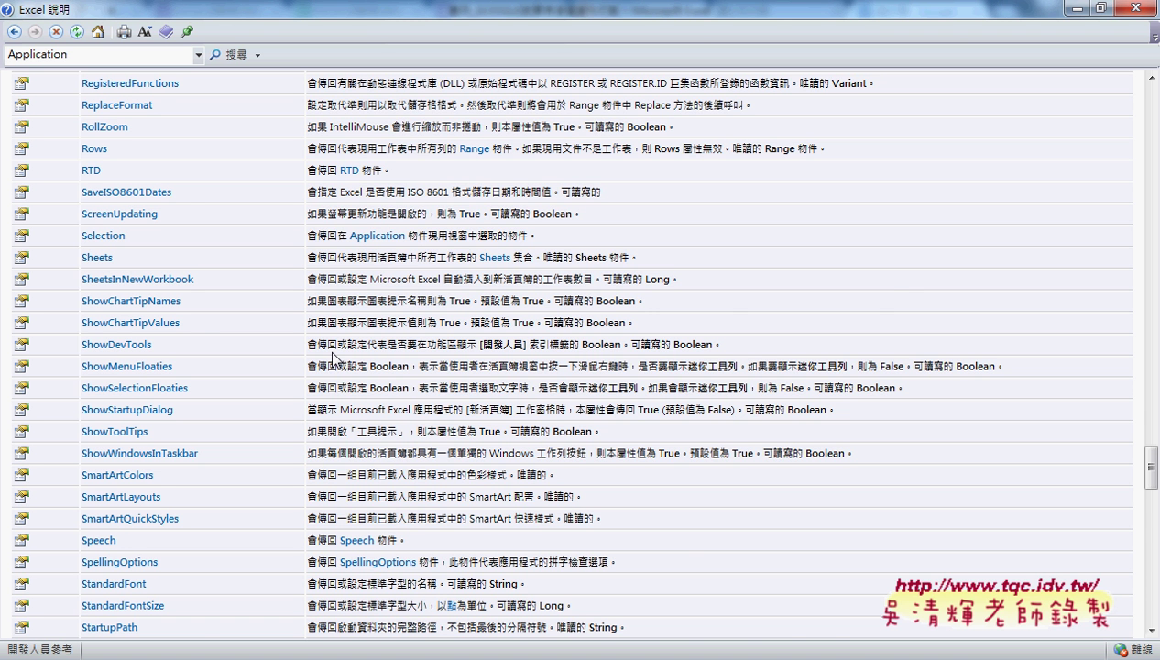
scroll(332, 357, down, 3)
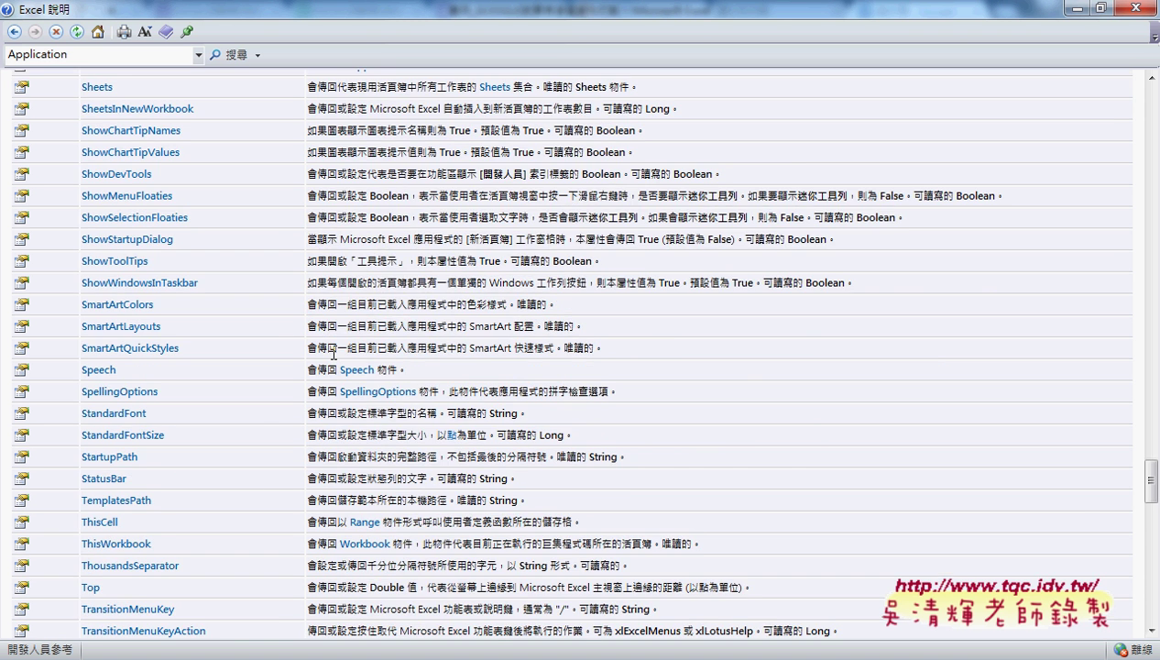
scroll(331, 357, down, 4)
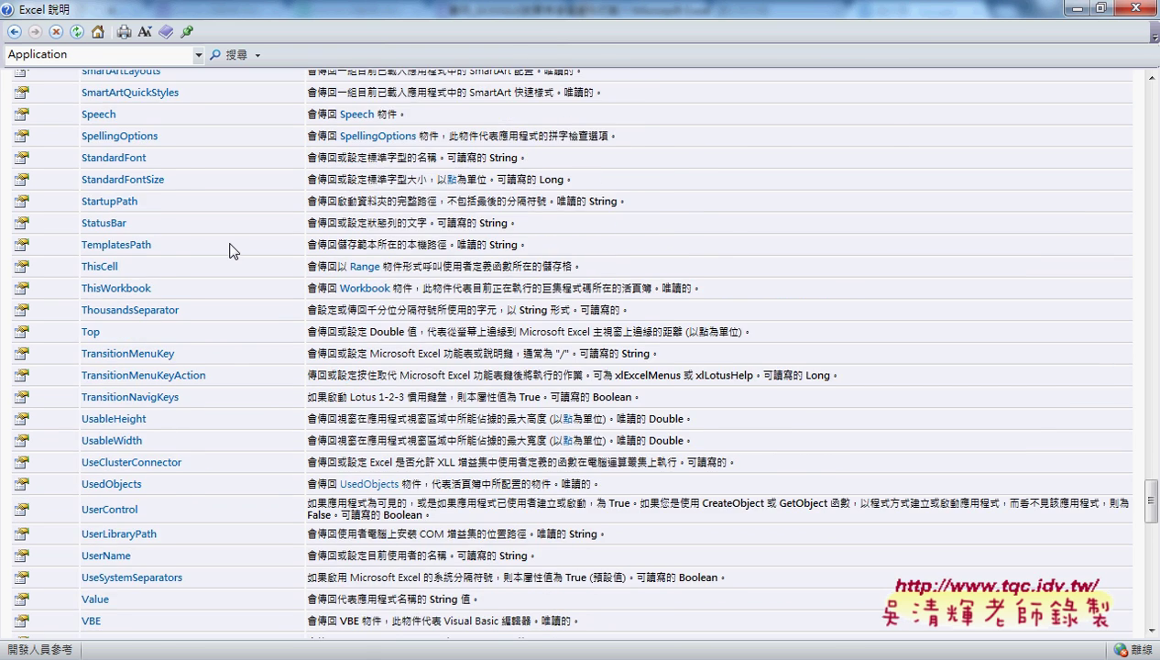
scroll(229, 246, up, 1)
scroll(229, 250, up, 1)
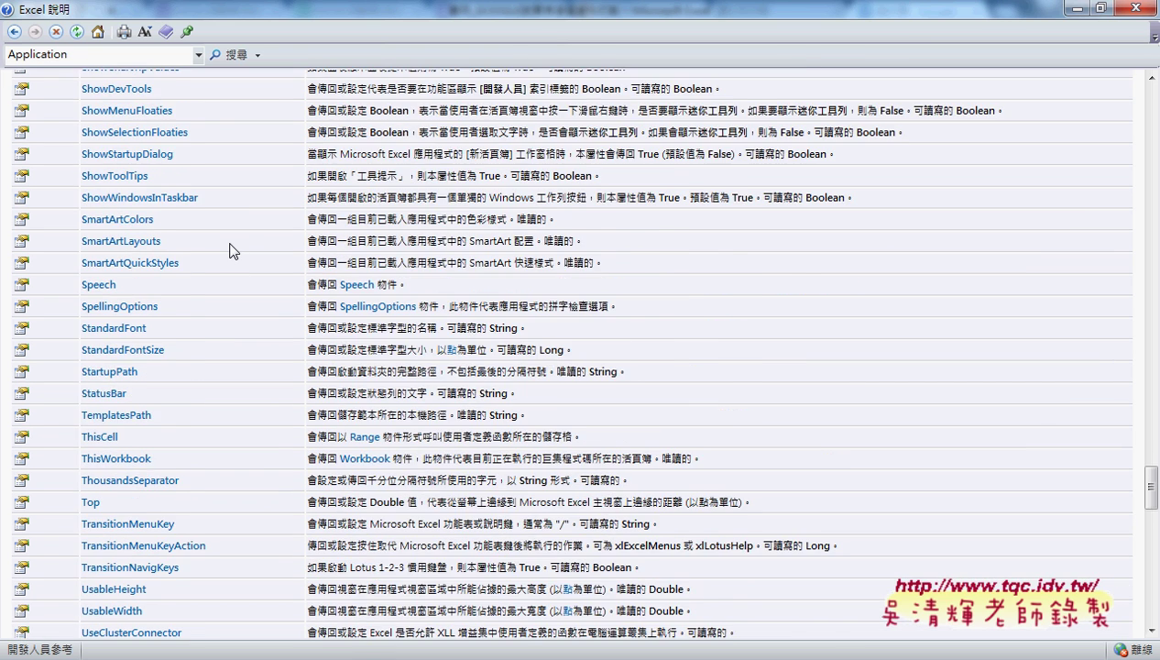
scroll(232, 250, up, 1)
scroll(232, 250, up, 1)
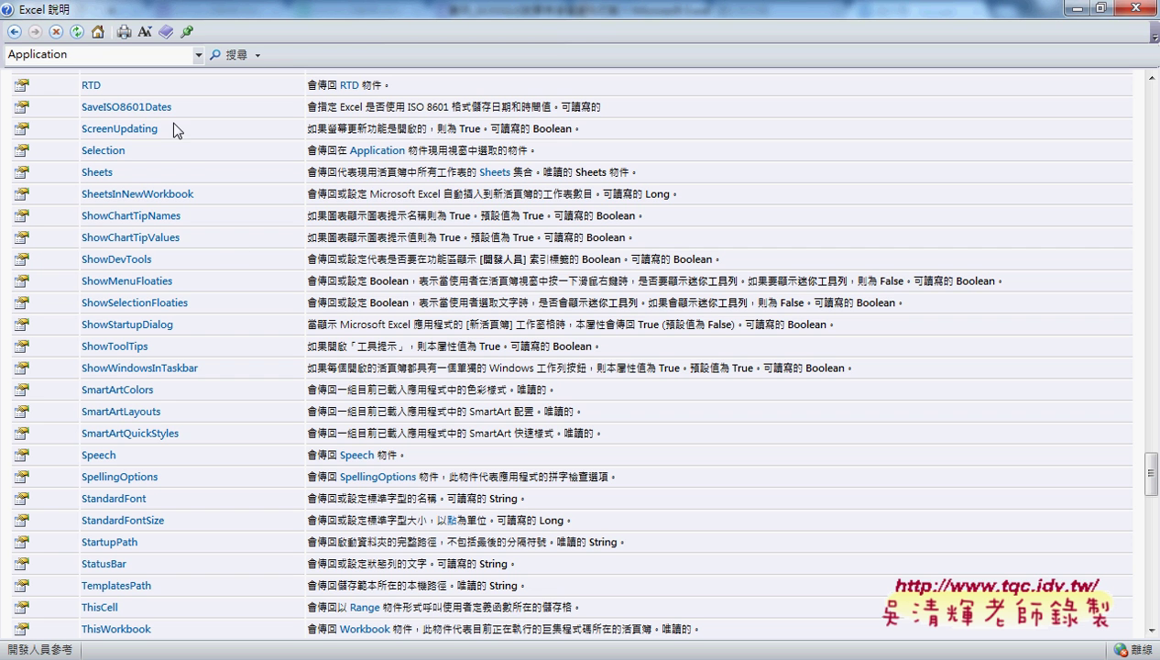
drag(98, 131, 83, 131)
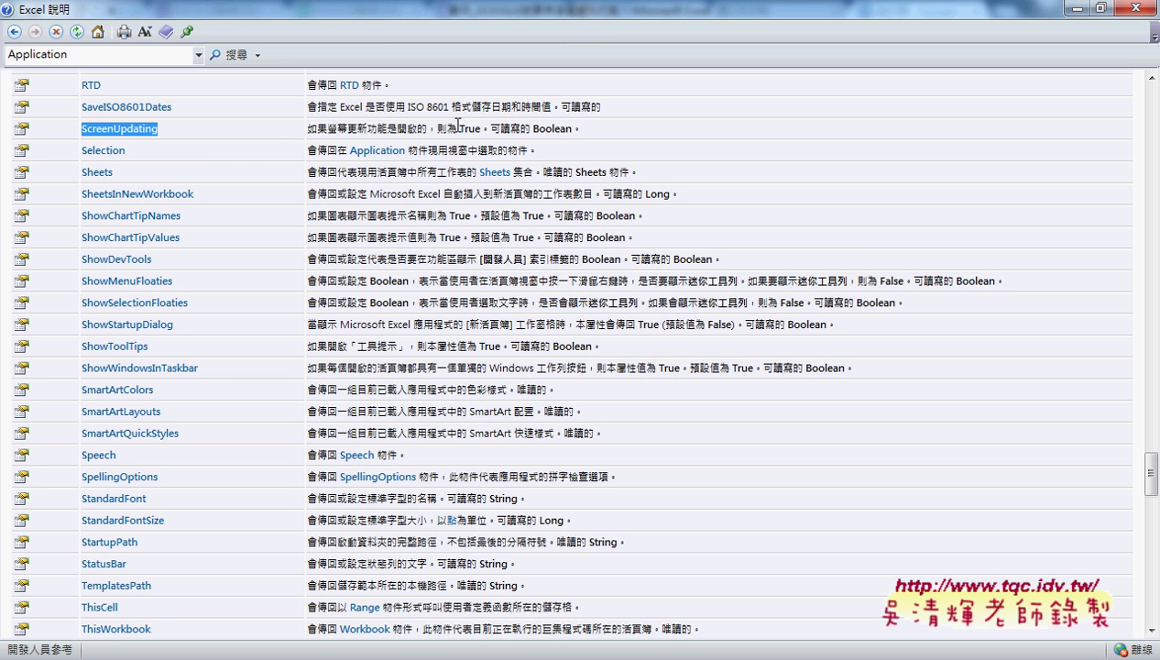
drag(459, 129, 478, 130)
scroll(179, 261, down, 3)
scroll(178, 262, down, 3)
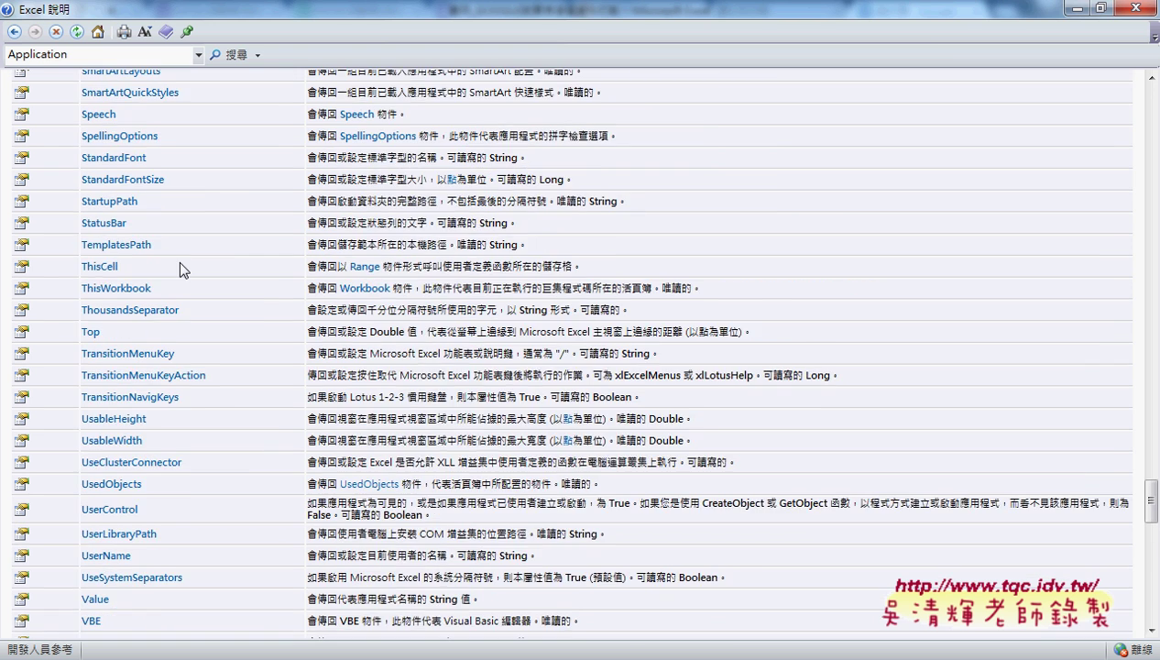
scroll(178, 260, down, 3)
scroll(181, 268, down, 2)
scroll(229, 422, down, 3)
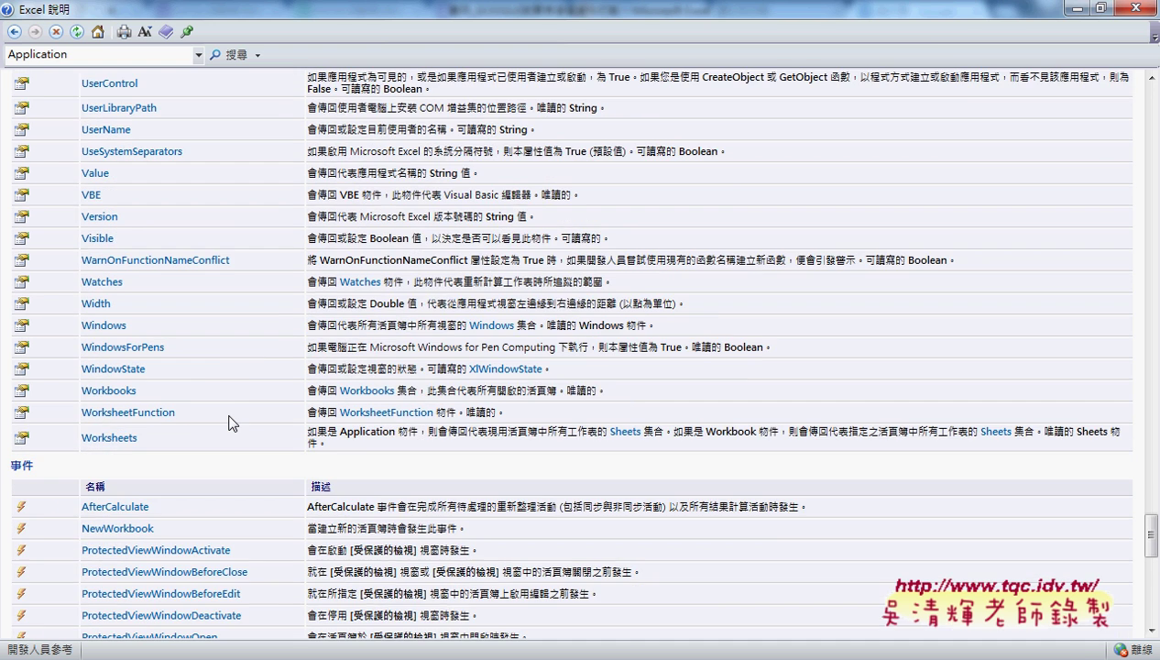
scroll(230, 422, up, 2)
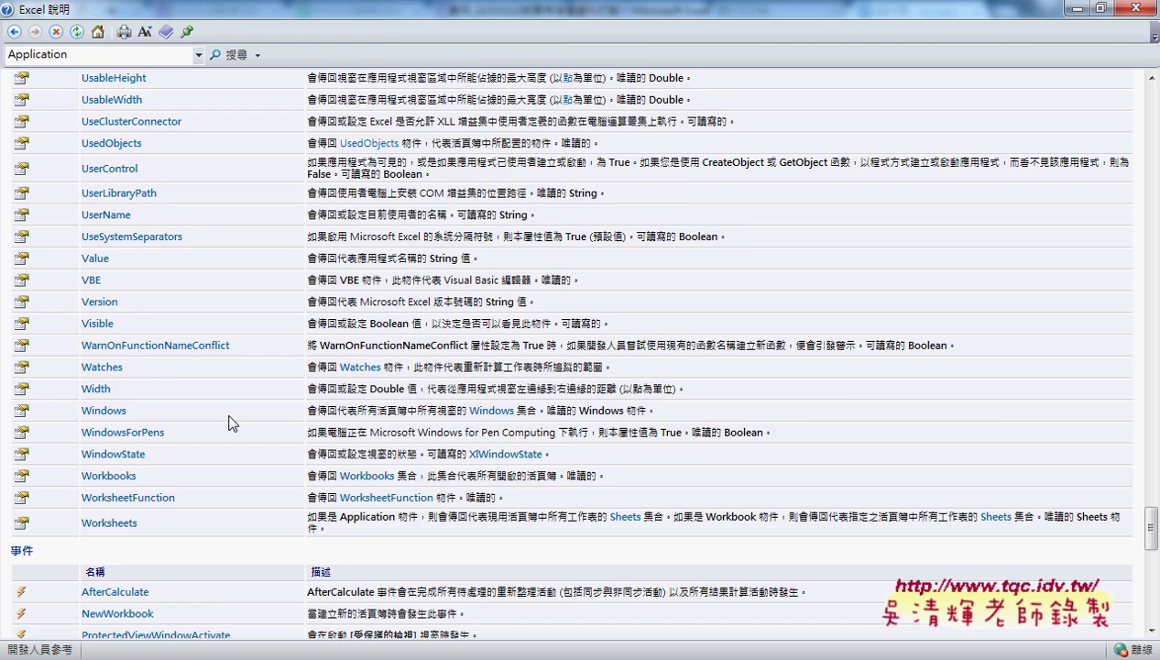
scroll(229, 423, up, 5)
scroll(229, 422, up, 10)
scroll(229, 422, up, 10)
scroll(229, 423, up, 12)
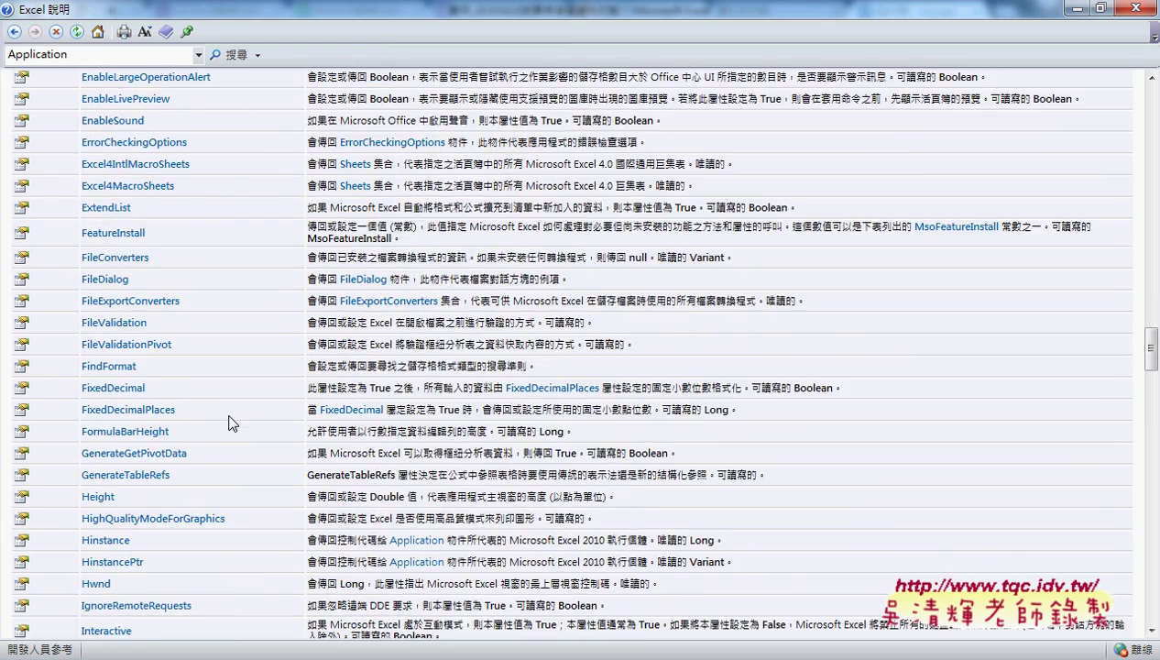
scroll(229, 422, up, 10)
scroll(230, 422, up, 8)
scroll(229, 423, up, 15)
scroll(229, 422, up, 5)
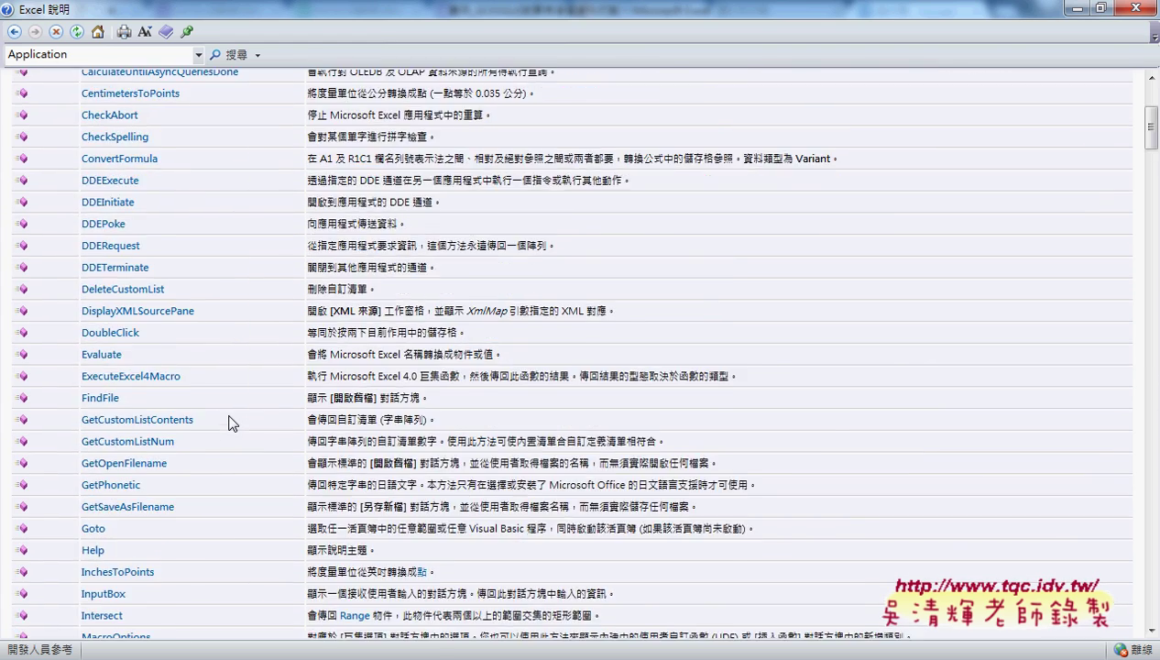
scroll(229, 422, up, 6)
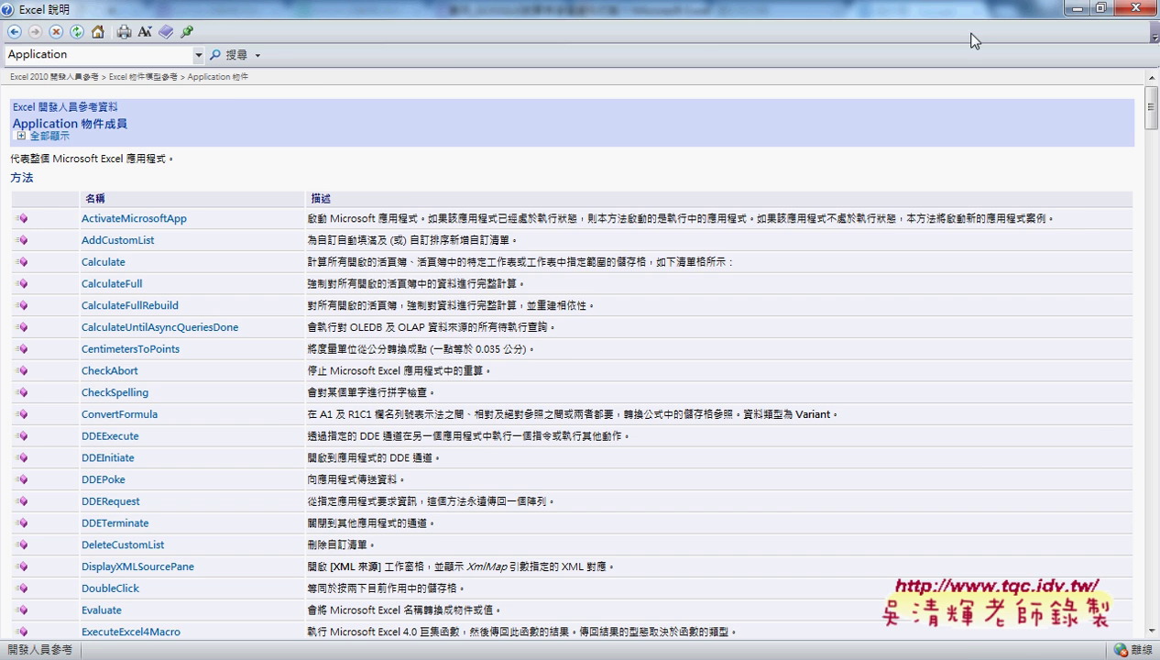
- Close Help, edit the Wait line to read Second(Now) + 0.5, and close the VBA editor
click(1136, 8)
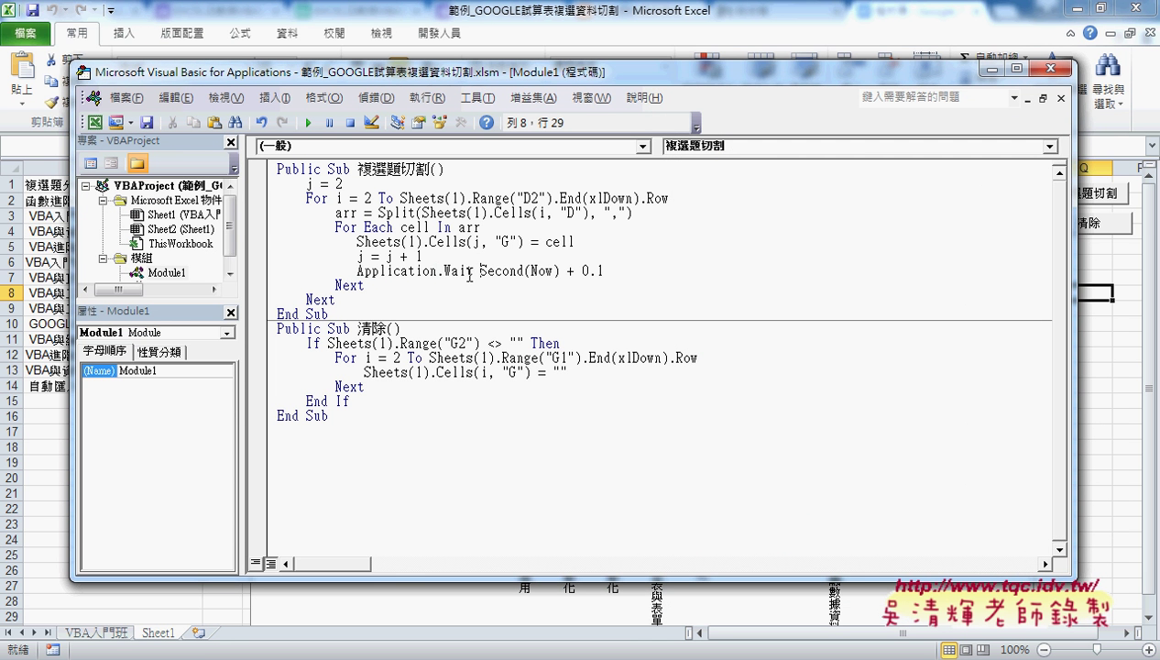
drag(470, 274, 437, 274)
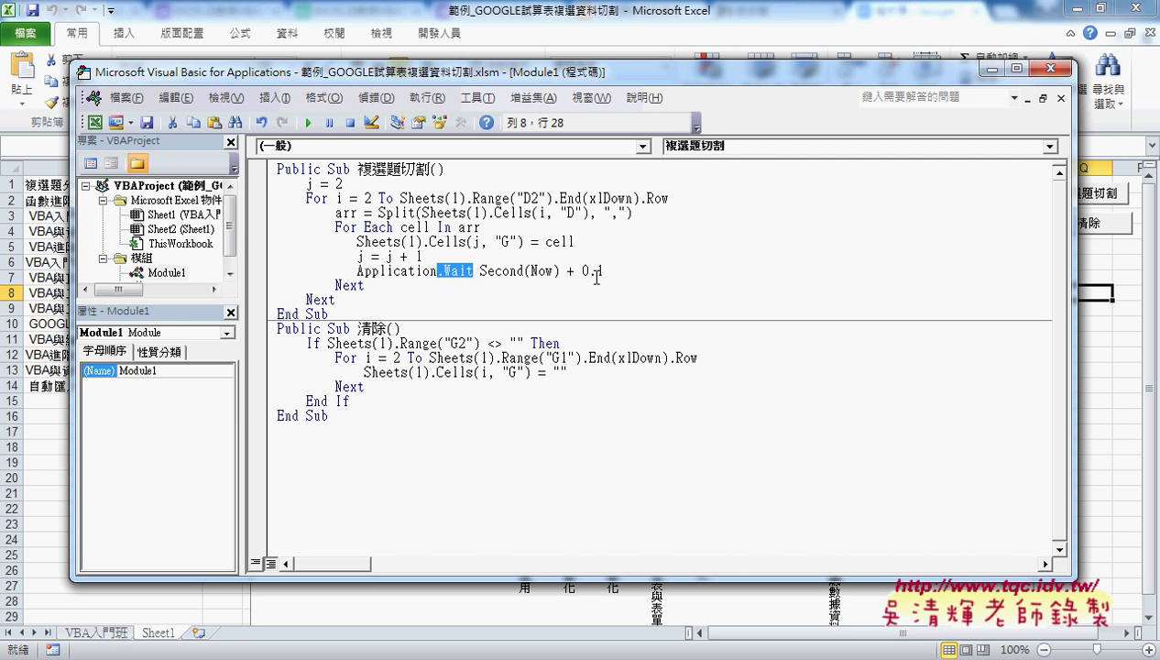
click(509, 271)
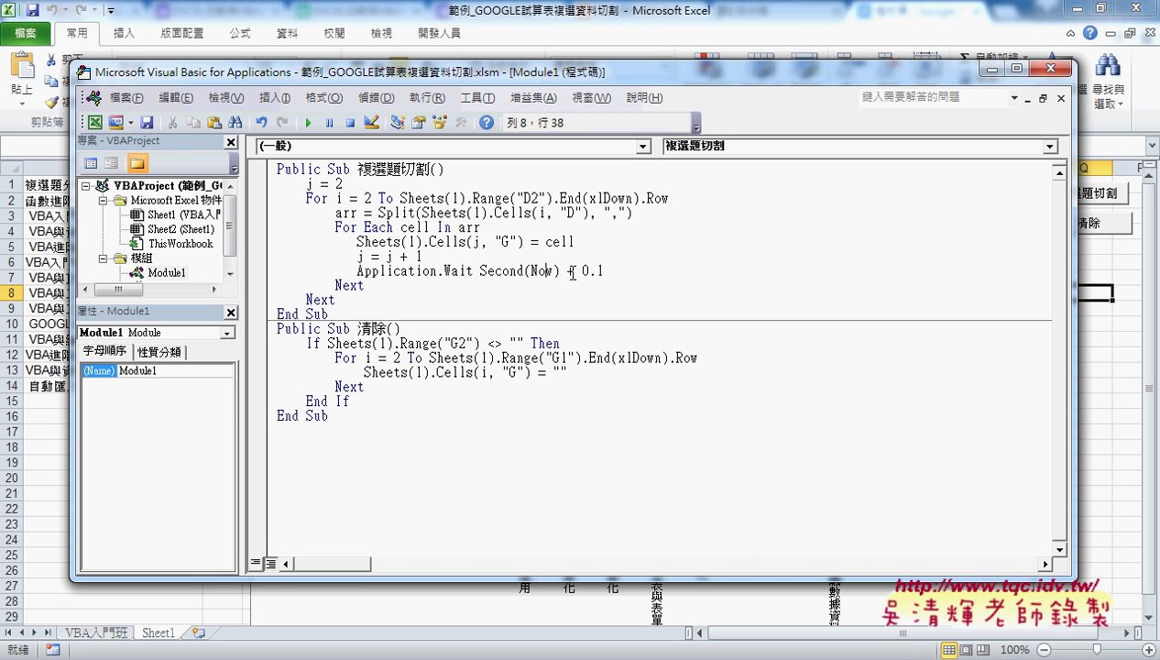
drag(556, 272, 489, 272)
drag(603, 271, 583, 273)
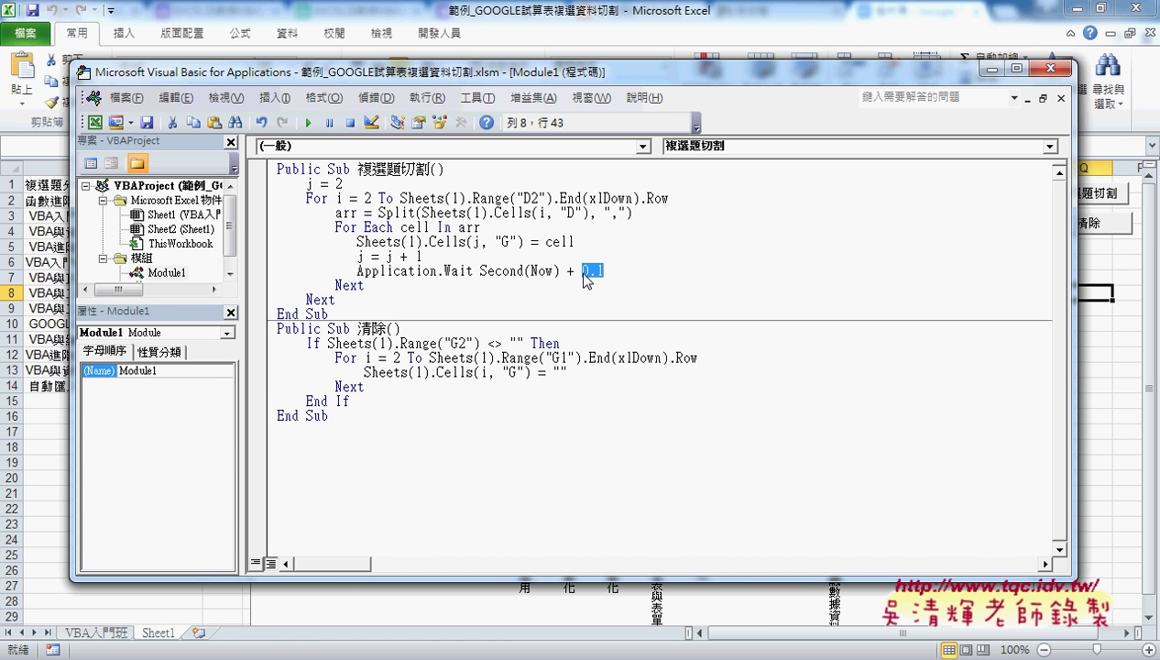
drag(606, 270, 598, 270)
text(5)
drag(605, 270, 583, 272)
click(1048, 70)
- Start 複選題切割, break and reset it in the debugger, then 清除 and rerun to refill the counts
click(1047, 358)
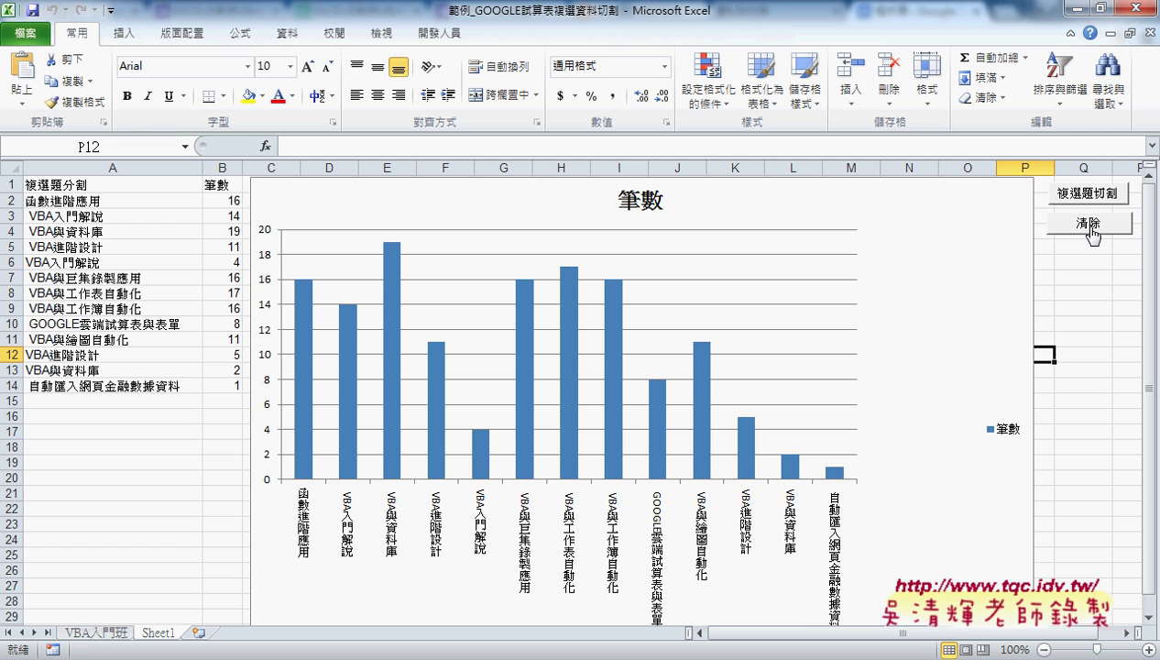
click(1085, 196)
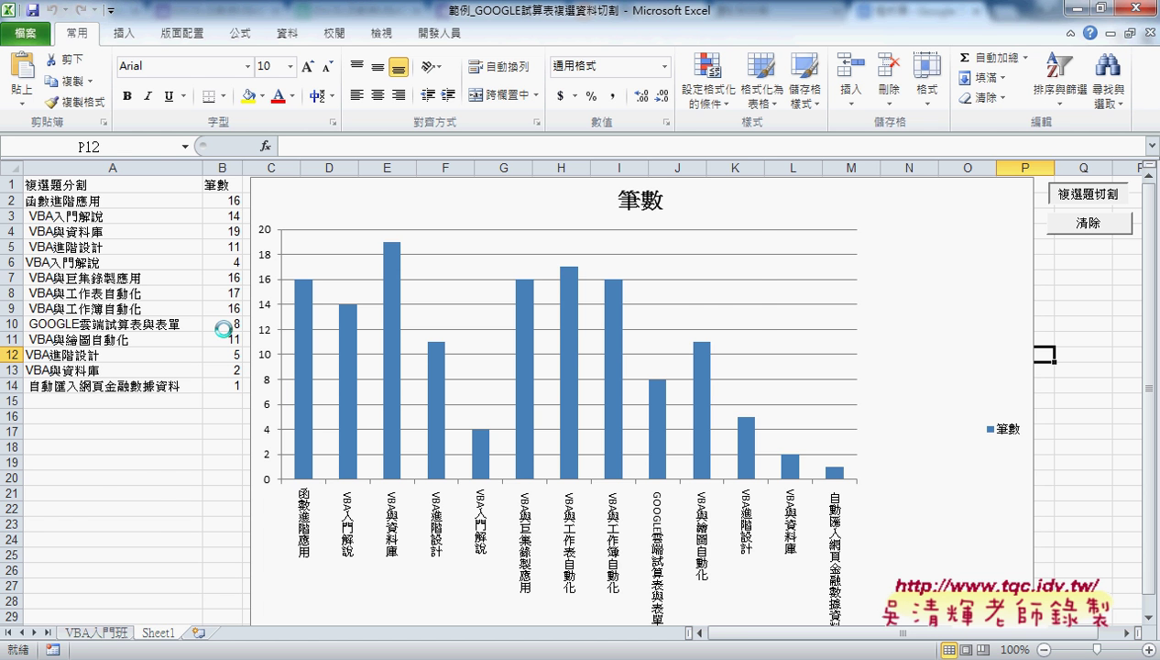
key(Escape)
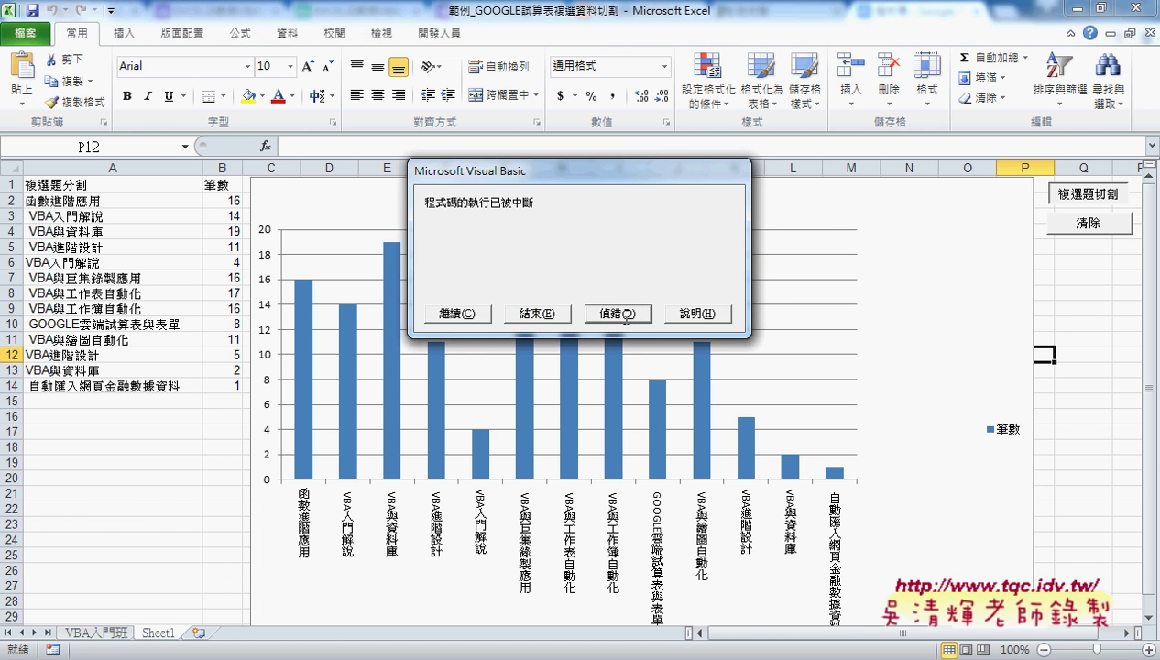
click(617, 313)
click(351, 122)
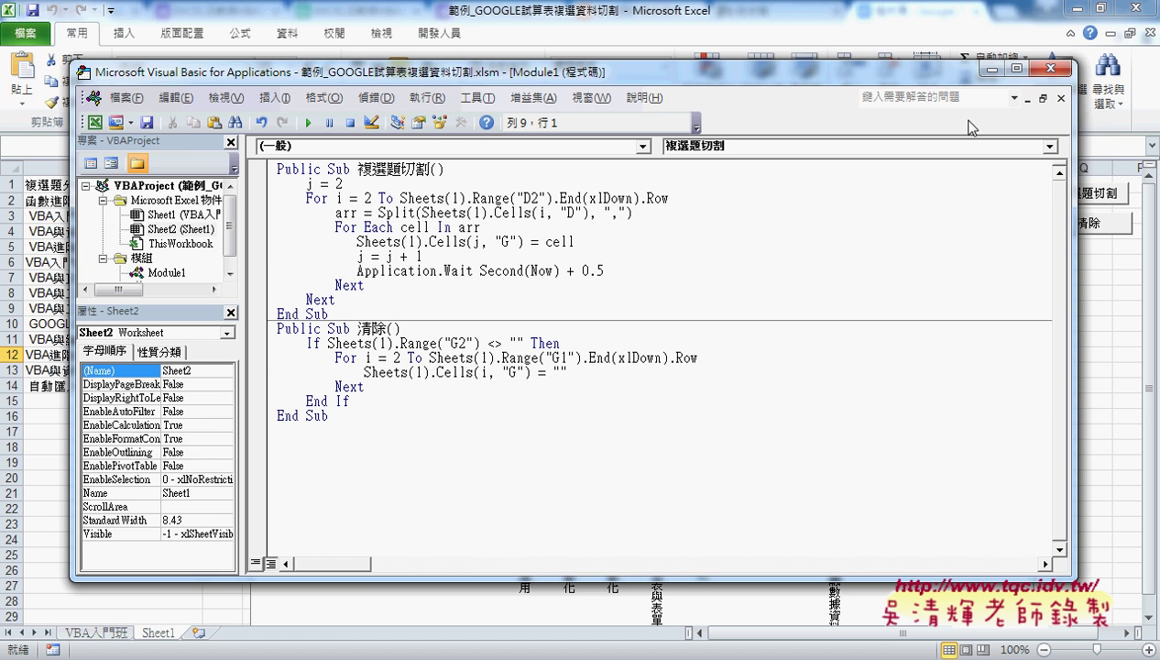
click(1046, 71)
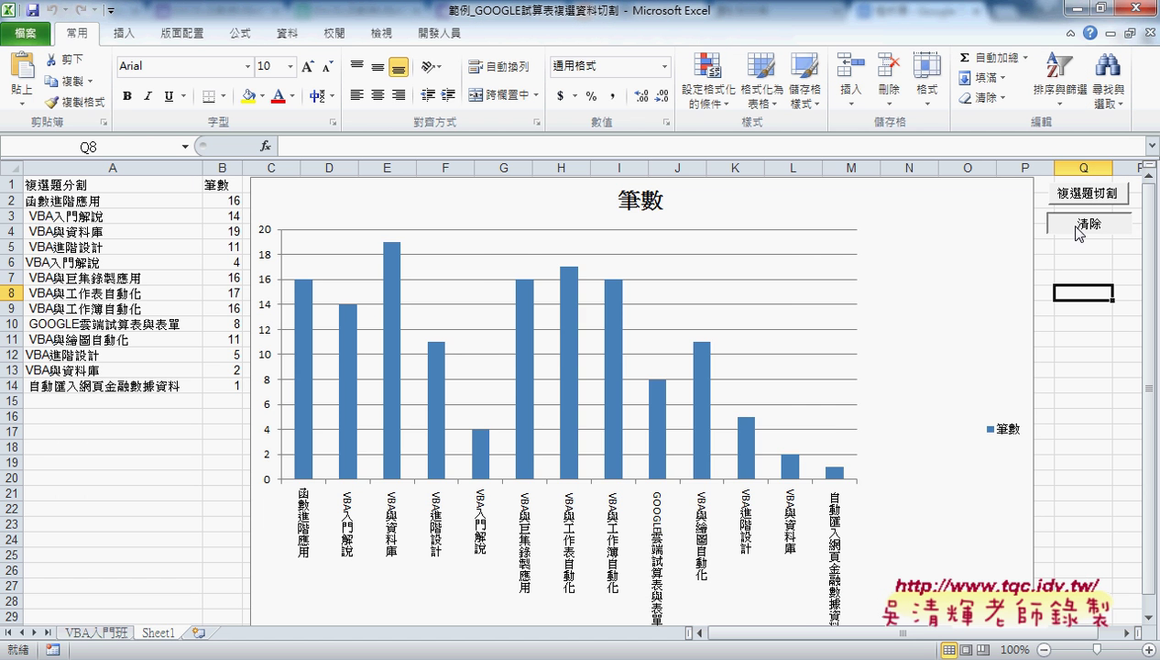
click(1079, 231)
click(1079, 194)
- Edit the 複選題切割 macro via 指定巨集 so the Wait reads Second(Now) + 1, then close VBA
right_click(1080, 197)
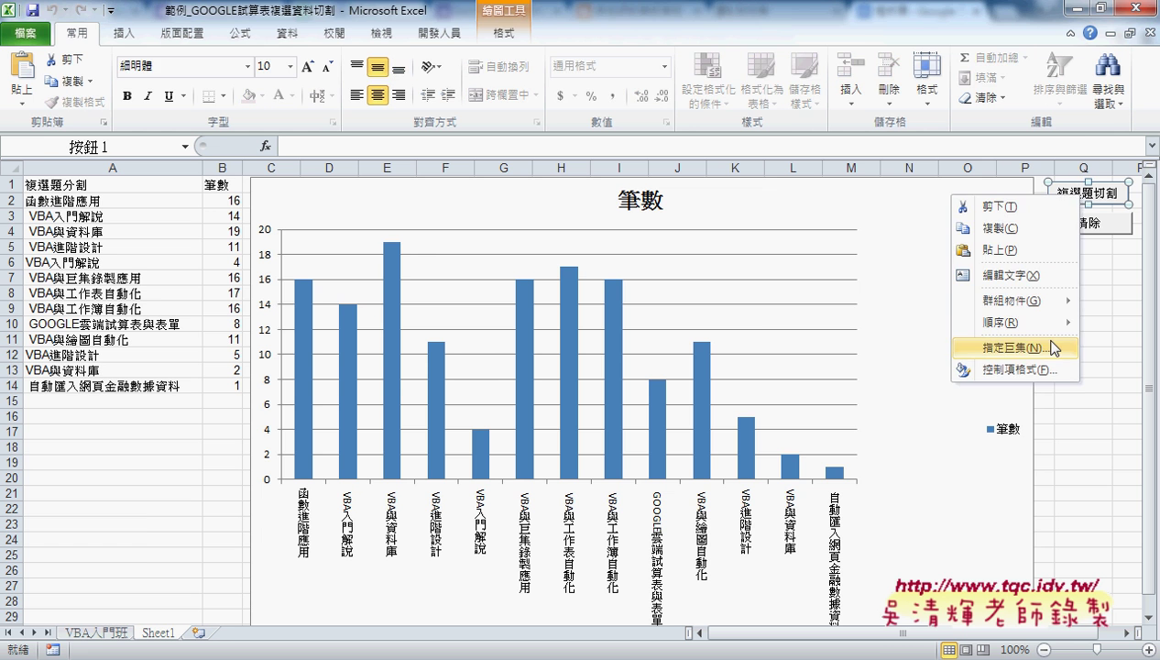
click(1042, 347)
click(1126, 234)
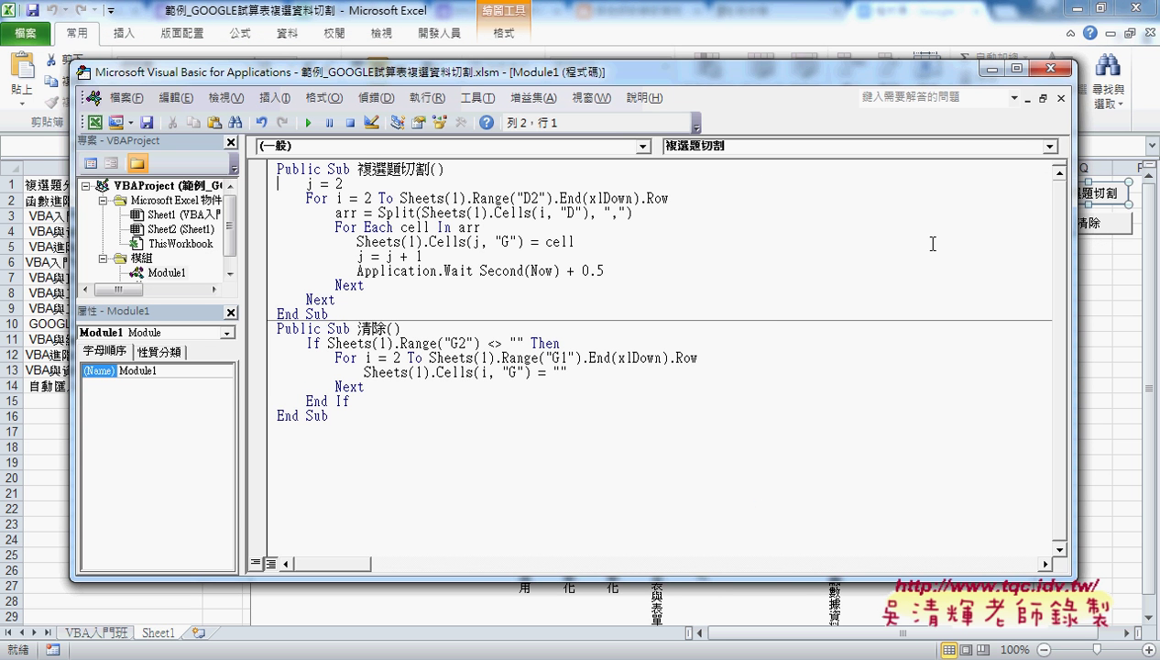
drag(596, 270, 606, 270)
drag(582, 271, 605, 272)
text(1)
click(498, 272)
drag(481, 270, 523, 272)
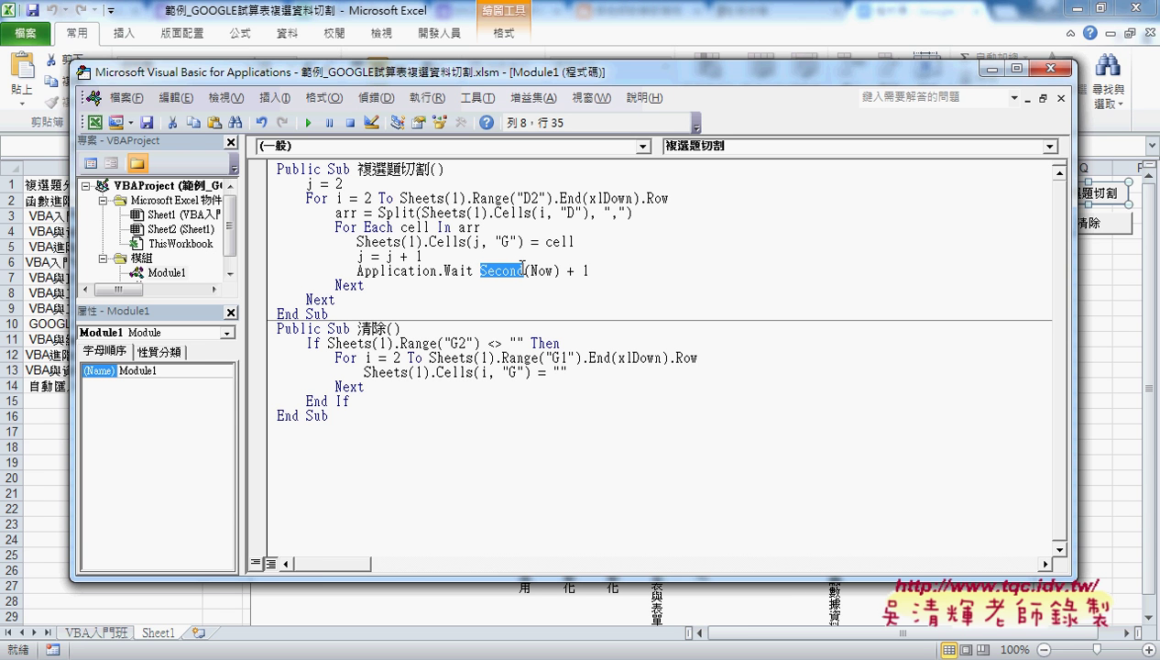
click(543, 273)
click(503, 272)
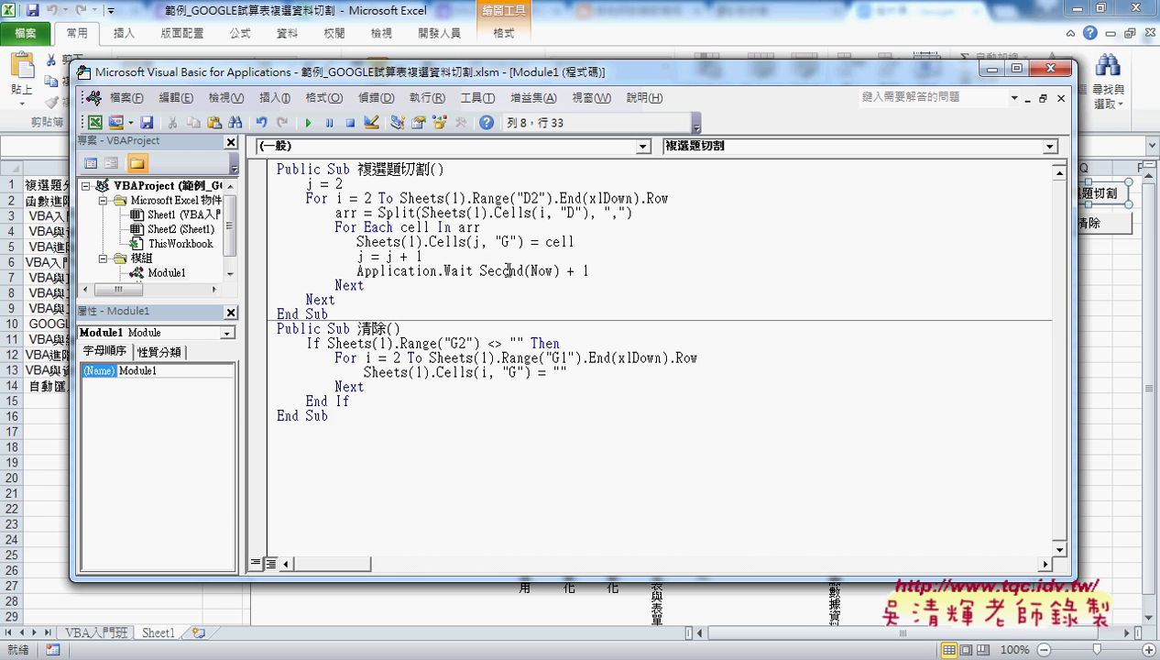
drag(590, 271, 480, 271)
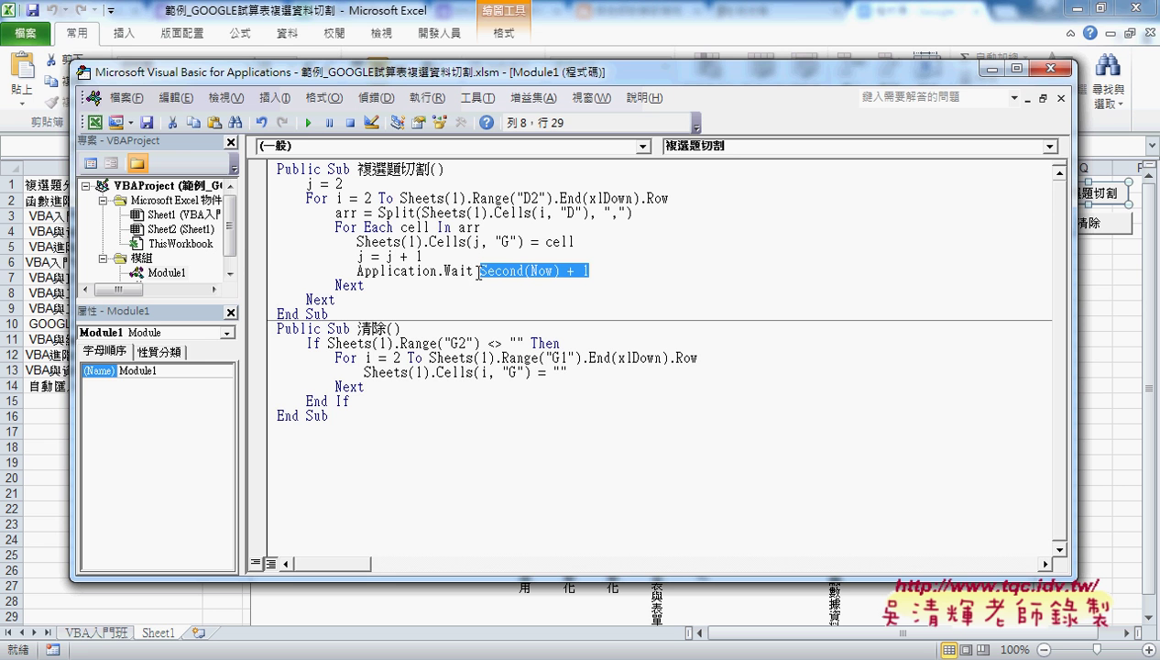
click(1056, 72)
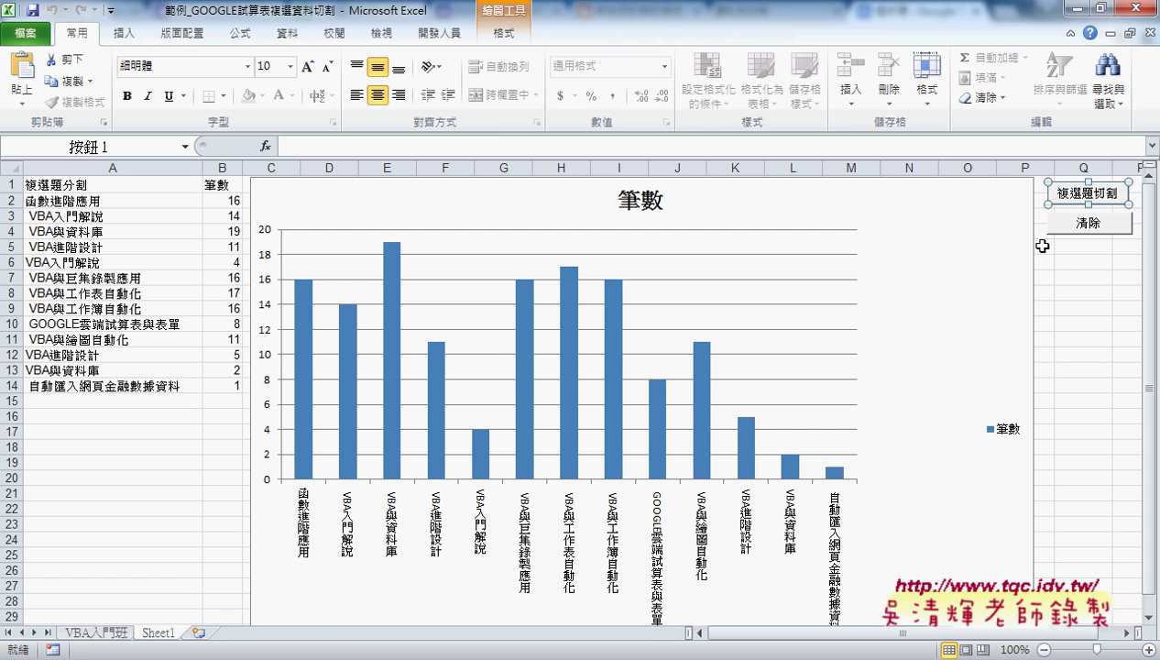
- Clear the old 筆數 counts and chart with 清除, then rerun the 複選題切割 macro
click(1091, 261)
click(1097, 236)
click(1090, 194)
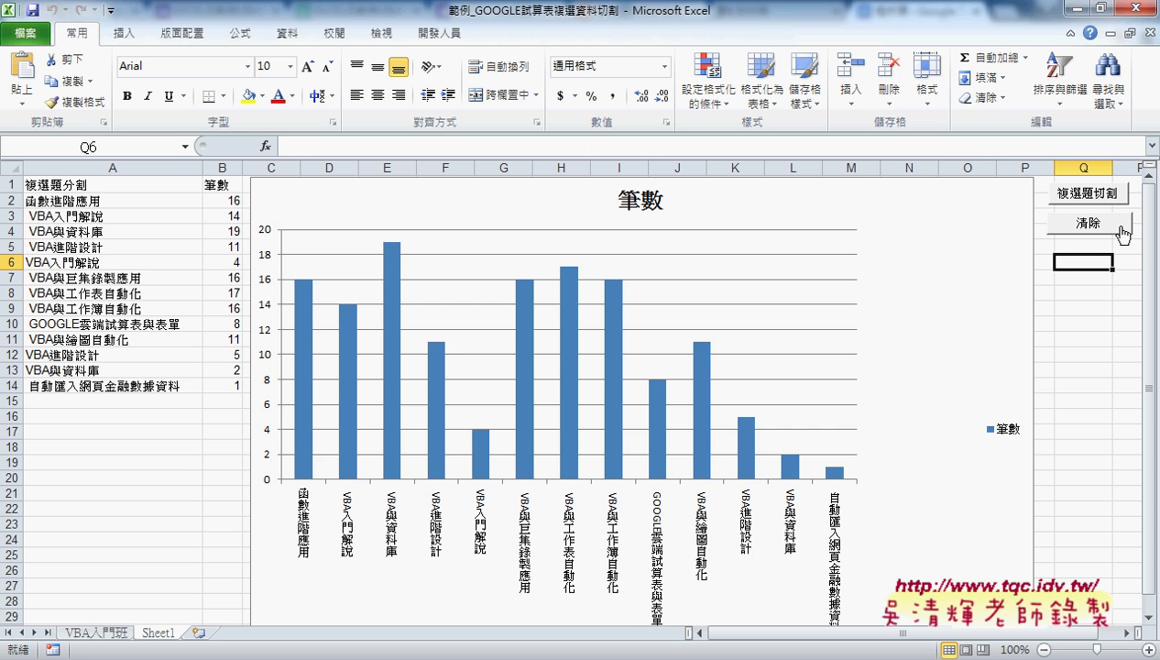
- Clear again with 清除 and run 複選題切割 so the counts and bars fully rebuild
click(1089, 222)
click(1091, 195)
- On the VBA入門班 sheet, delete all split answers in column G from G2 down
click(108, 635)
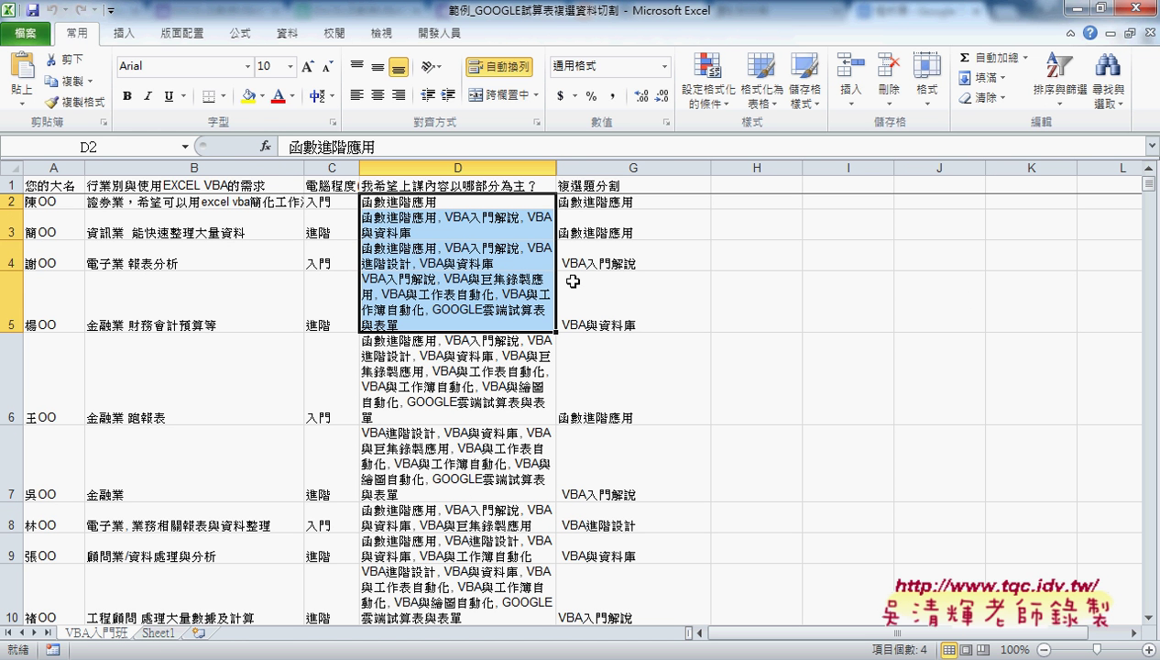
click(631, 201)
key(ctrl+shift+Down)
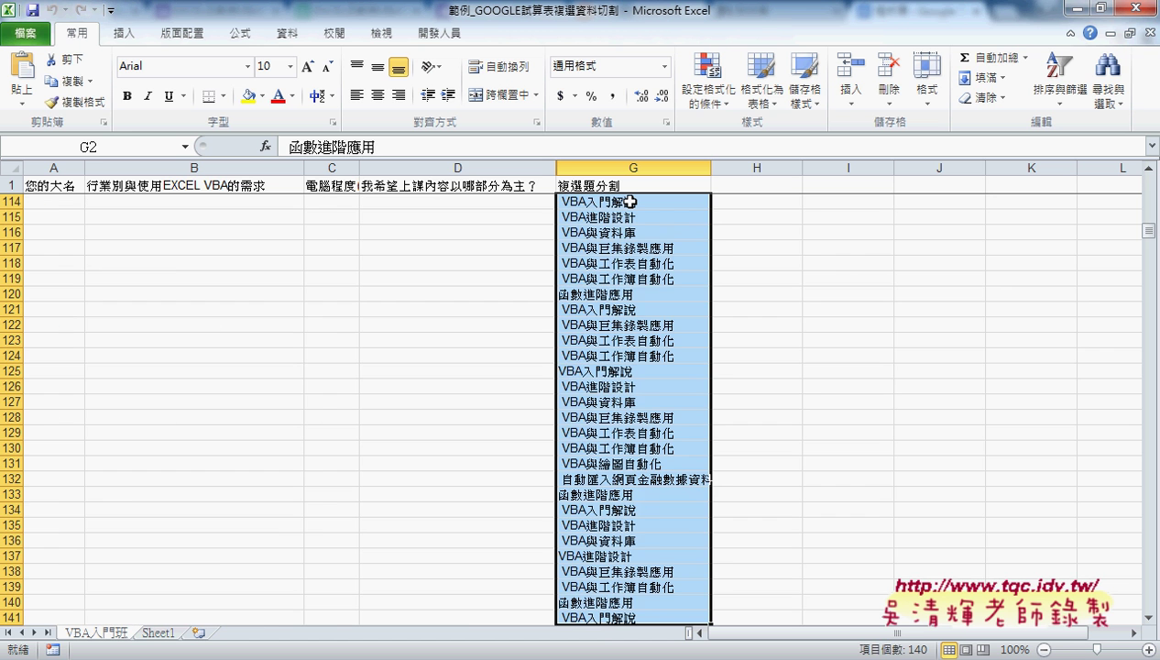
key(Delete)
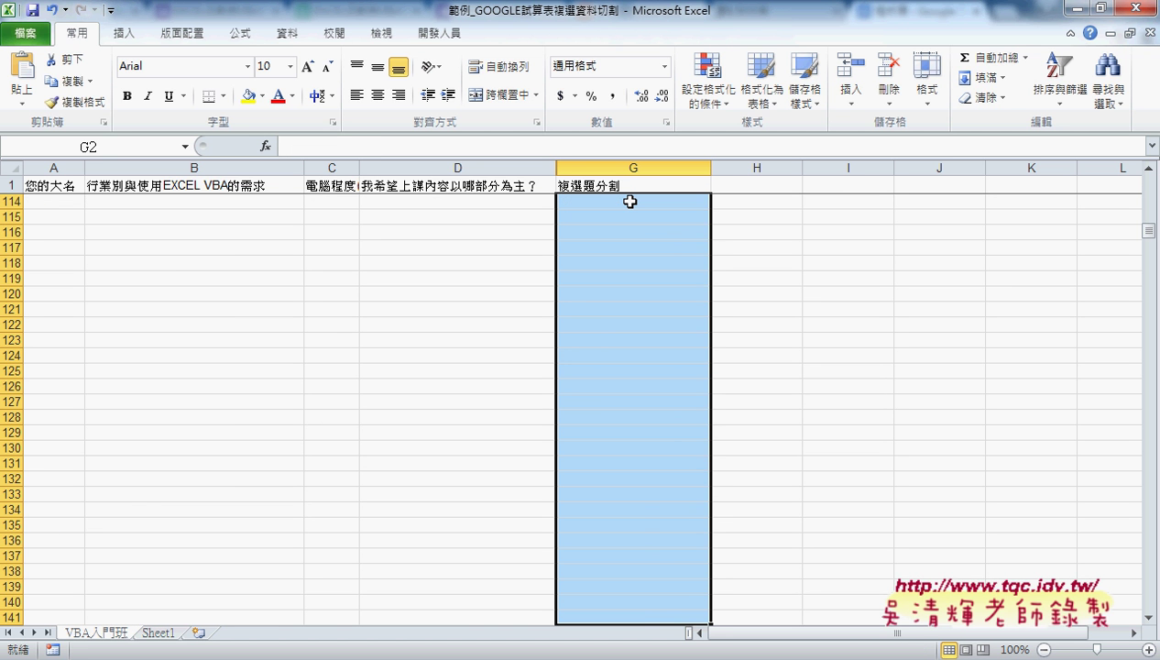
key(Up)
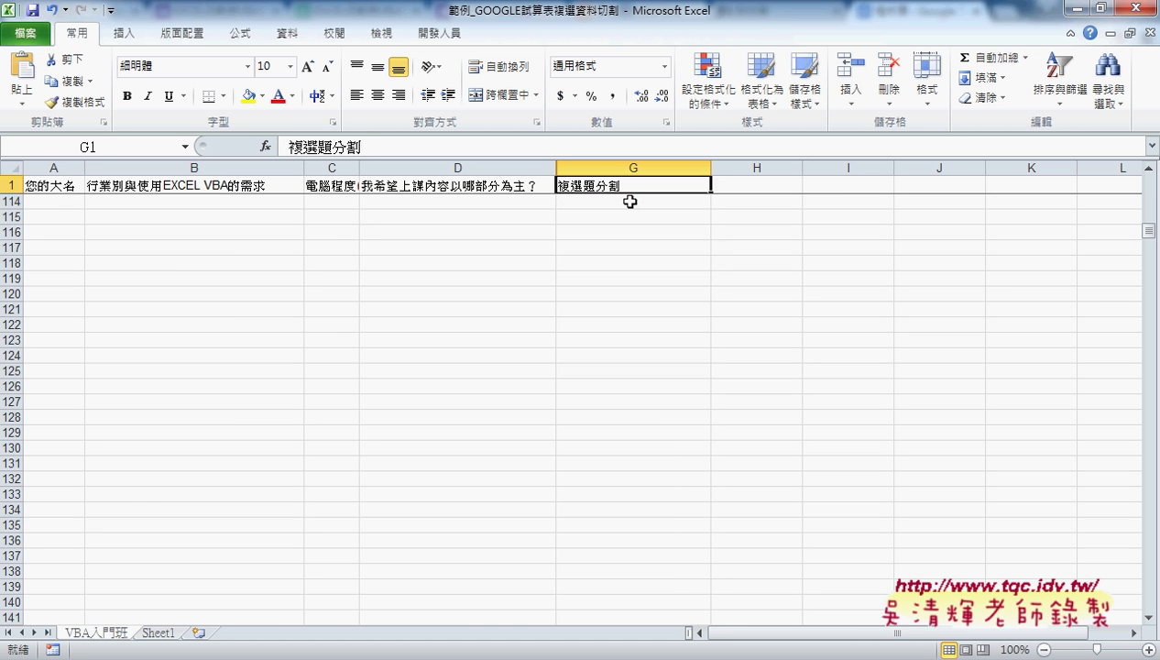
- Scroll back to the first survey rows and select cell G2
scroll(650, 270, up, 10)
scroll(649, 270, up, 10)
scroll(650, 270, up, 10)
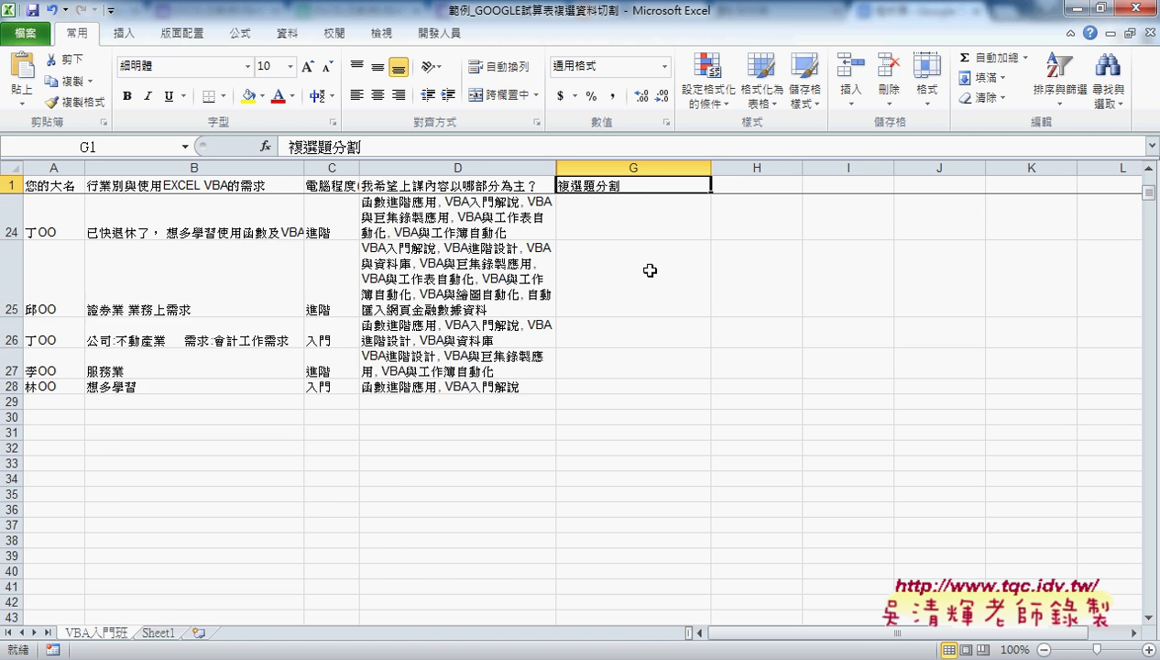
scroll(650, 270, up, 7)
click(641, 200)
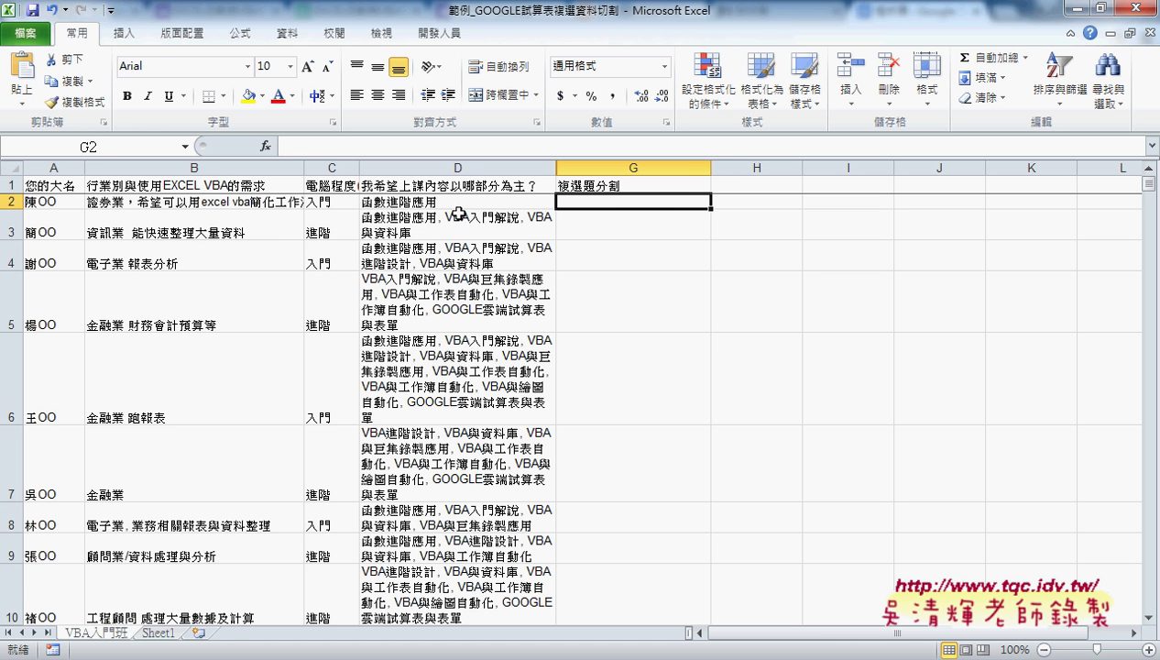
drag(444, 201, 439, 529)
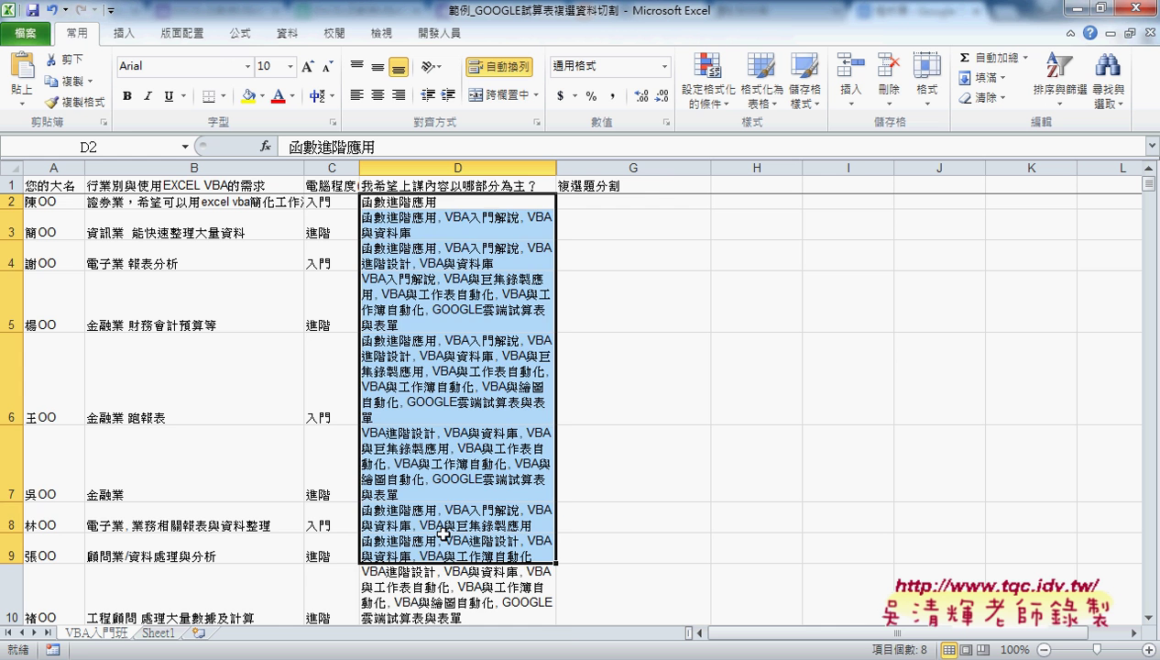
click(485, 203)
click(637, 206)
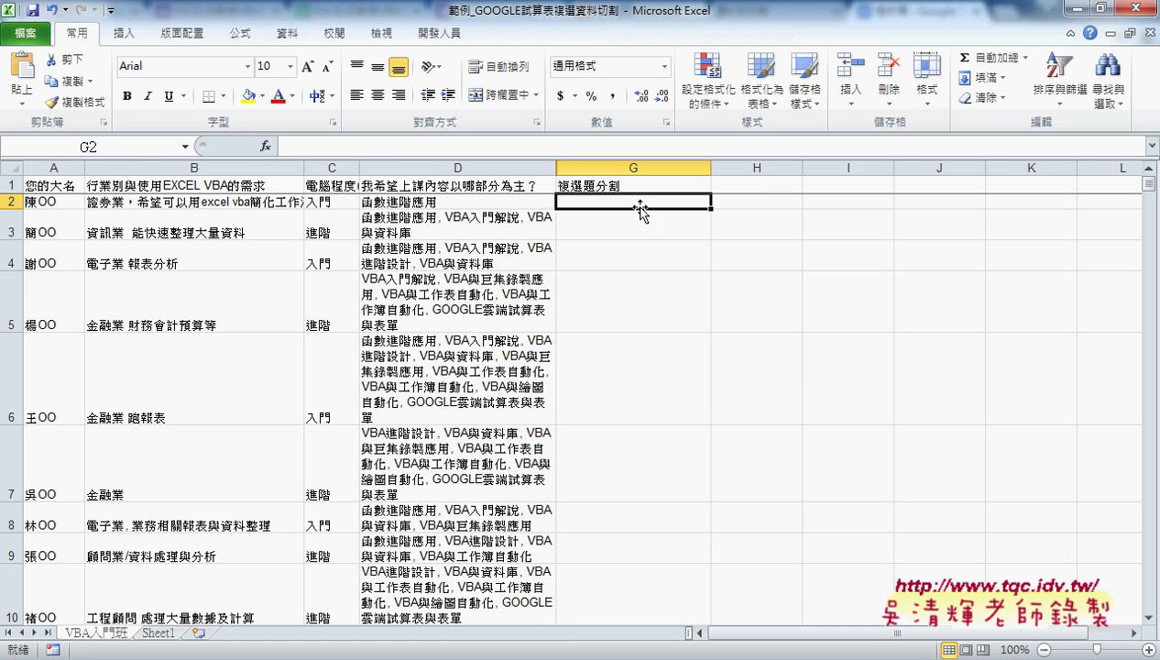
click(438, 225)
click(604, 256)
click(609, 286)
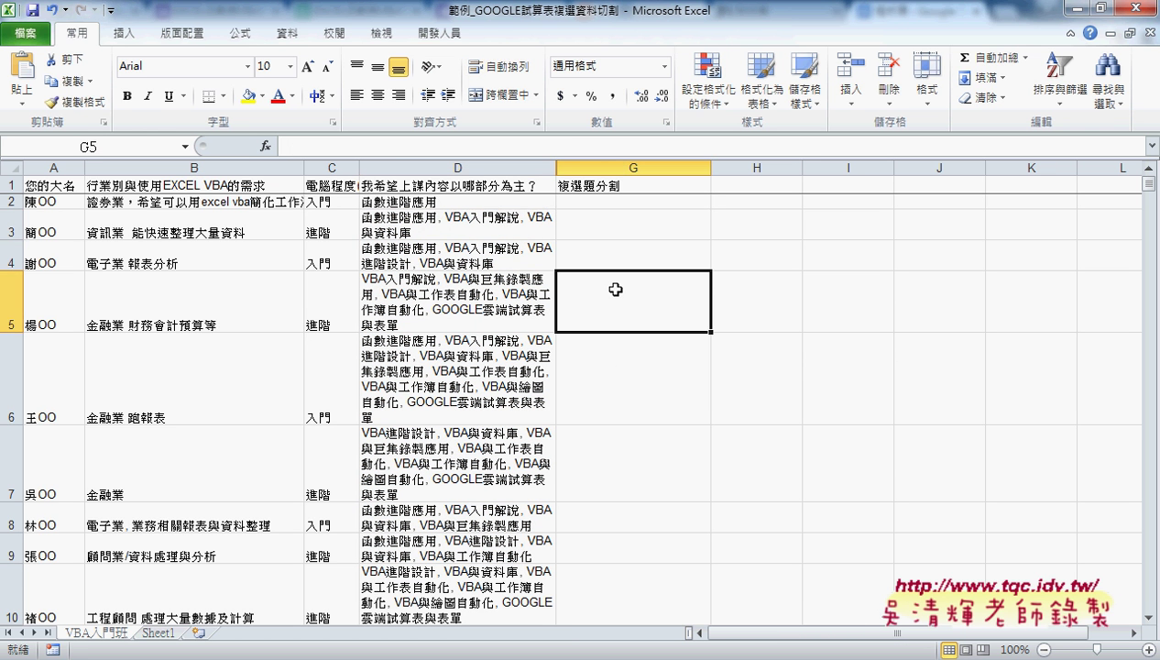
click(623, 362)
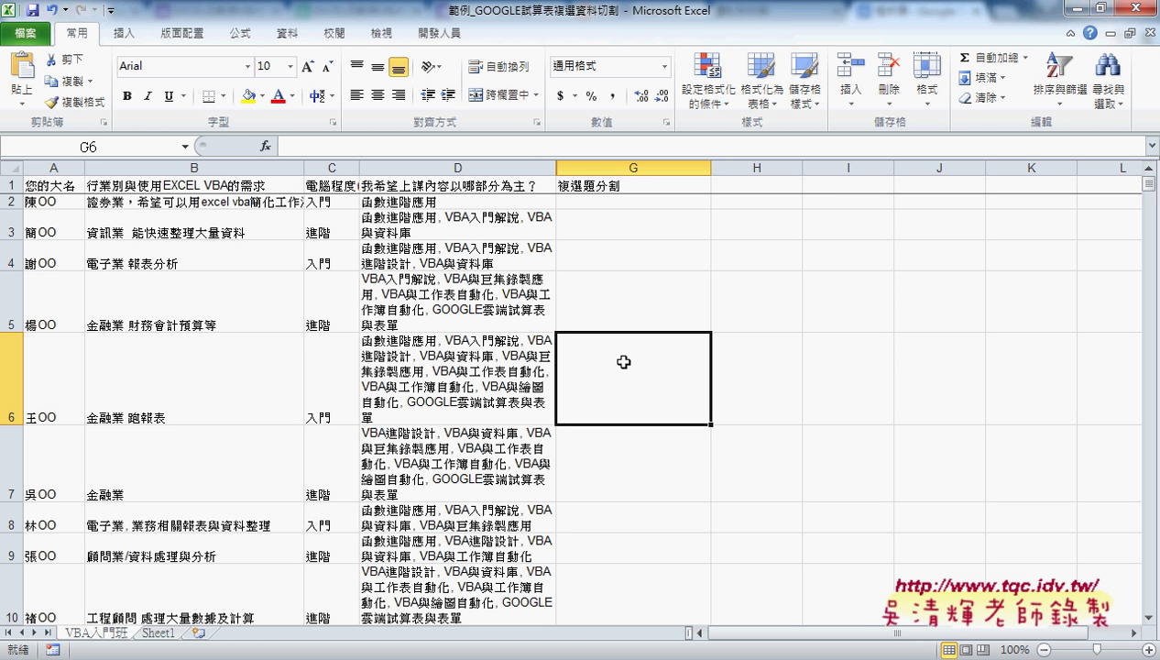
click(618, 205)
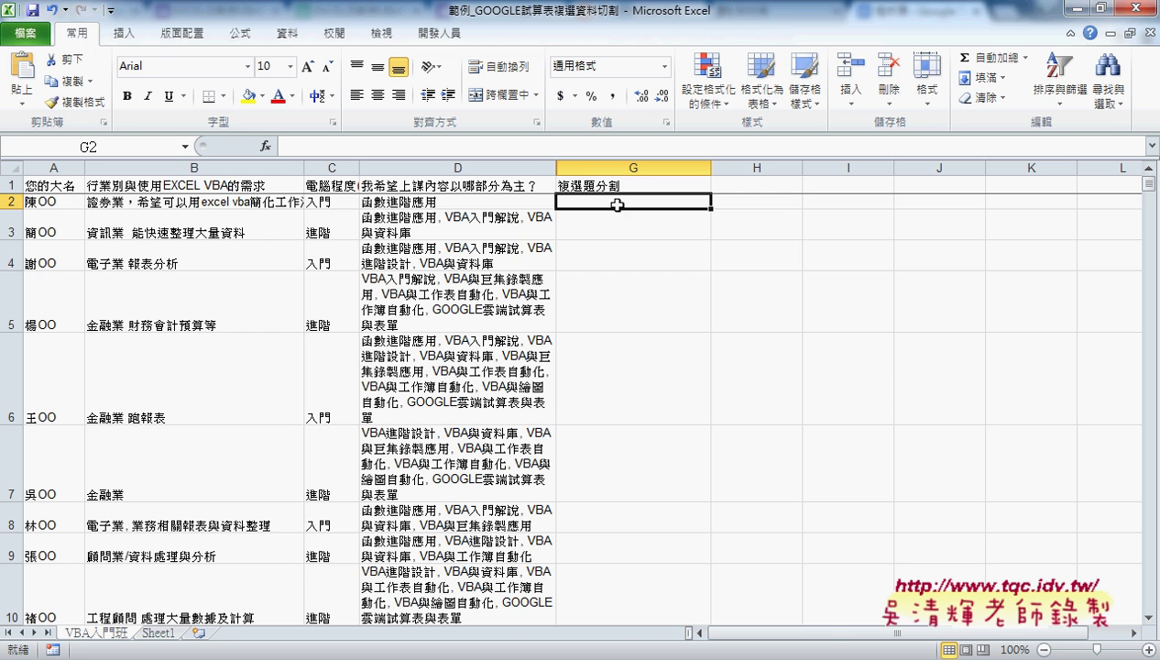
key(ctrl+shift+d)
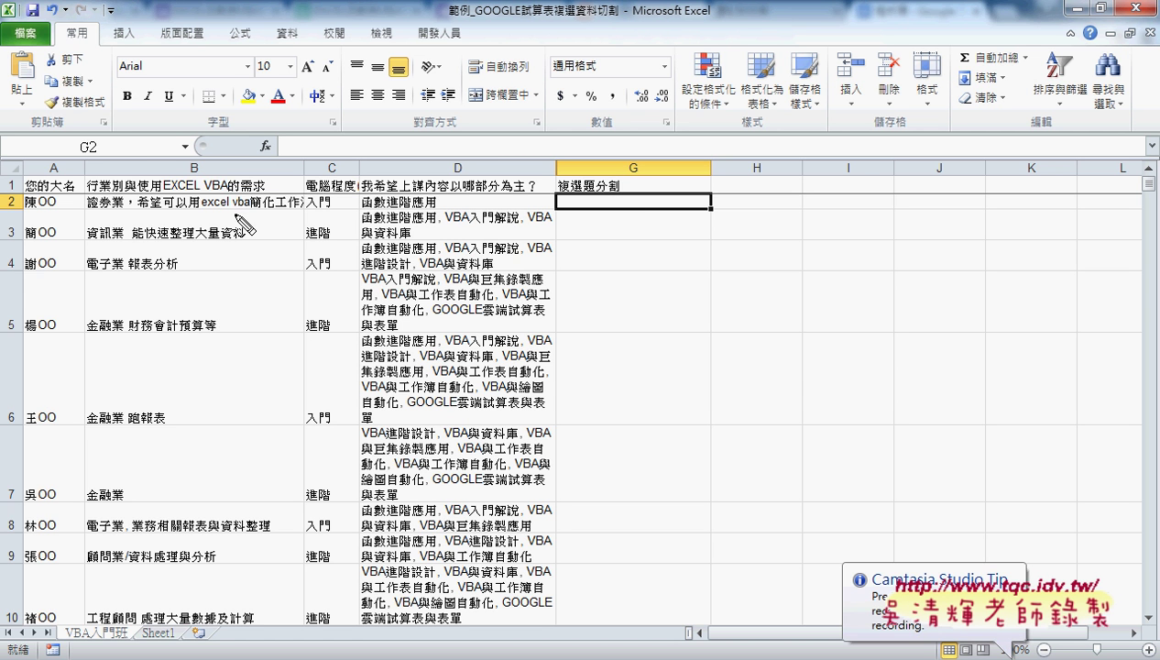
drag(18, 194, 25, 220)
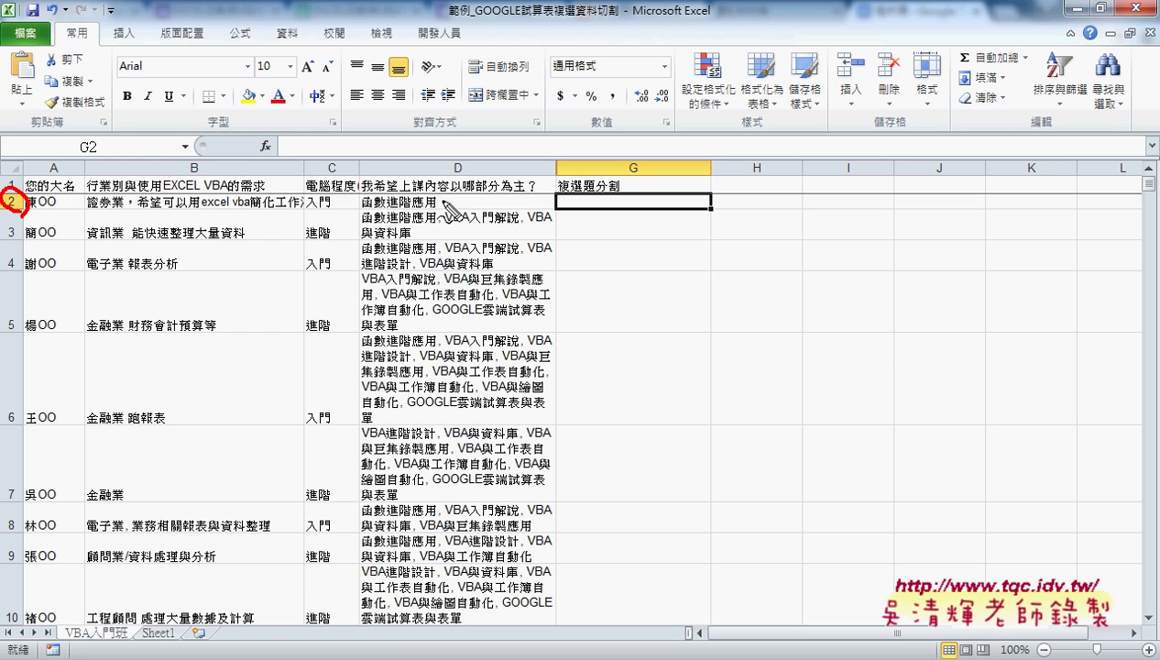
mouse_move(442, 200)
mouse_down()
mouse_move(436, 304)
mouse_move(470, 263)
mouse_up()
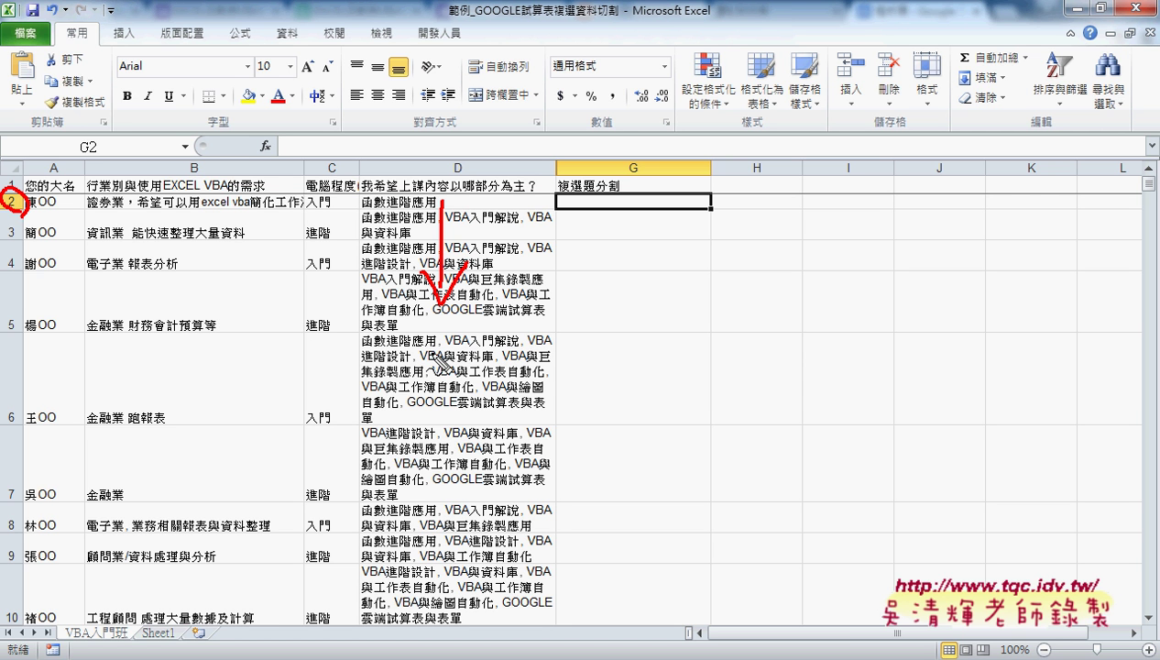
mouse_move(458, 212)
mouse_down()
mouse_move(372, 213)
mouse_move(458, 212)
mouse_up()
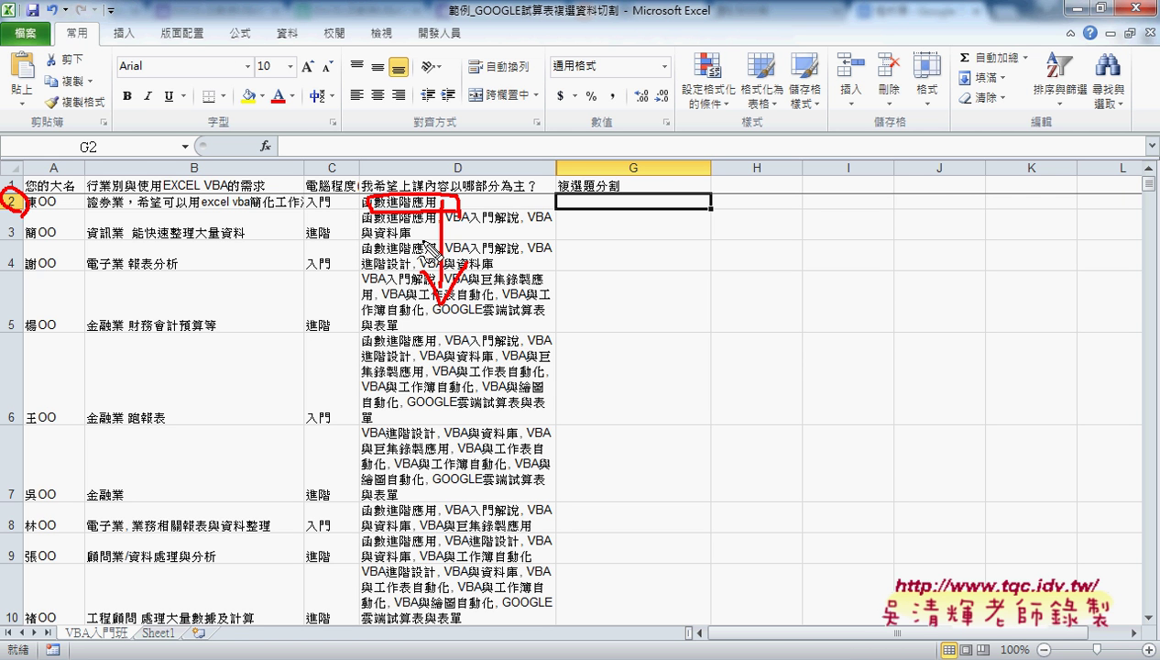
drag(421, 246, 557, 229)
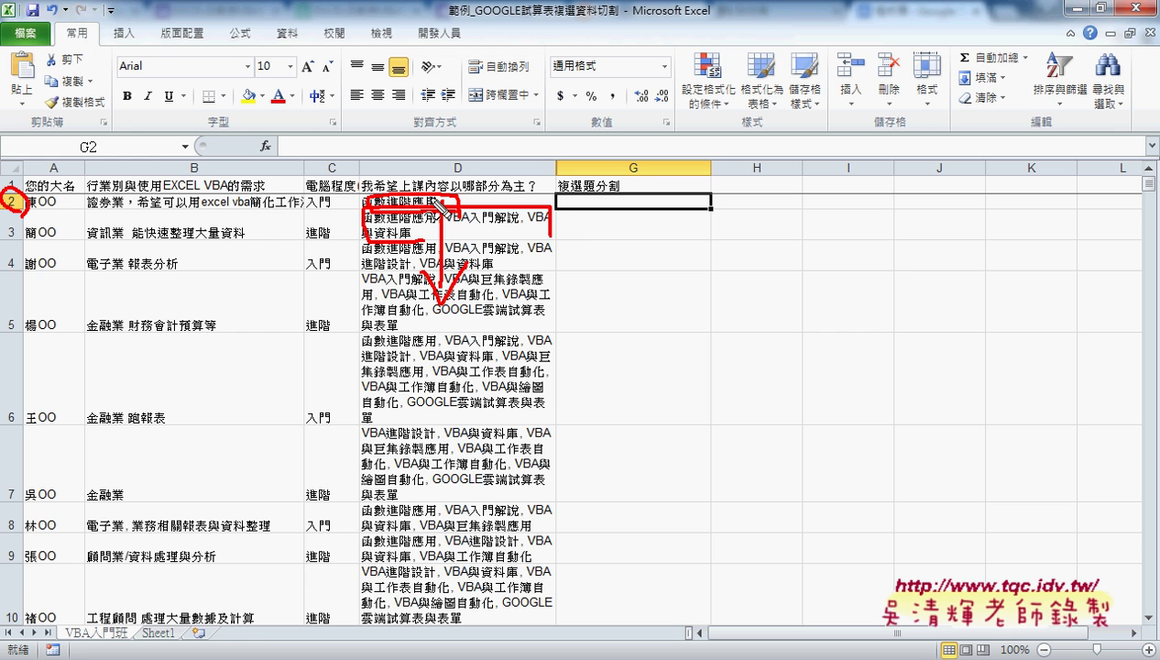
drag(426, 246, 551, 224)
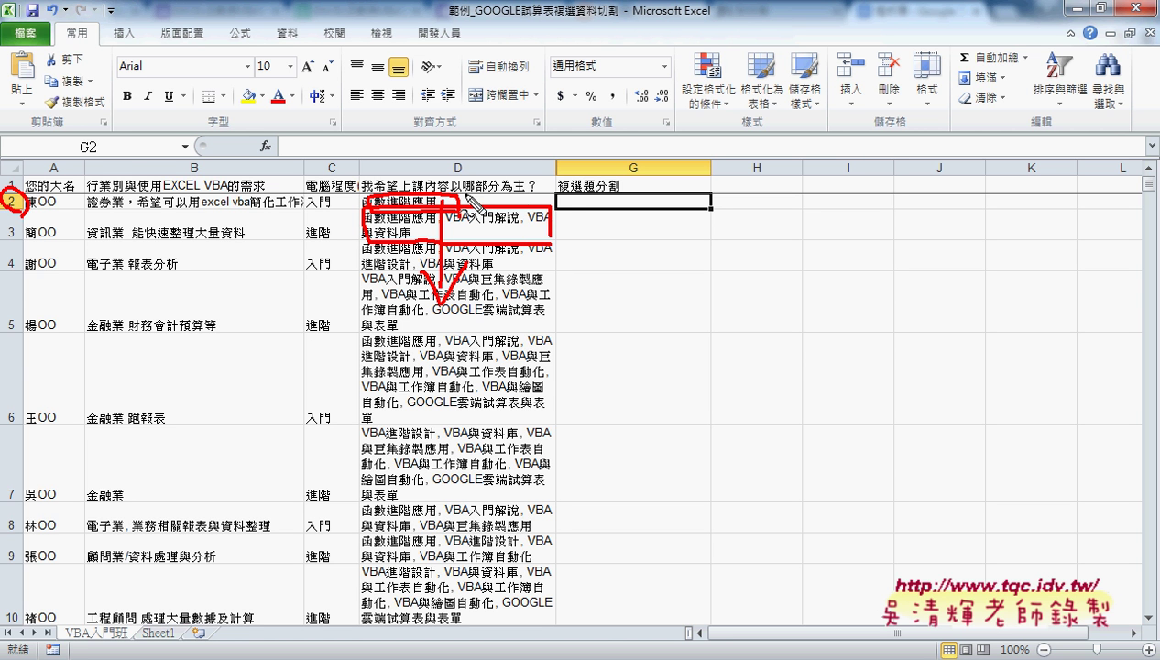
mouse_move(449, 202)
mouse_down()
mouse_move(554, 198)
mouse_move(542, 207)
mouse_up()
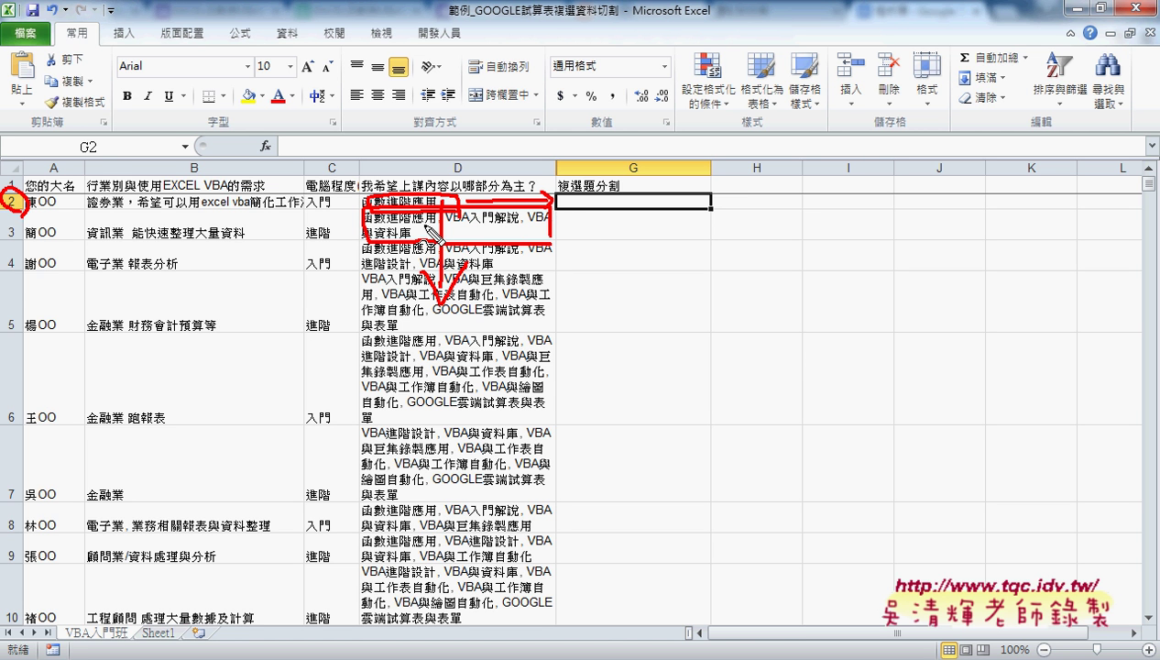
key(Escape)
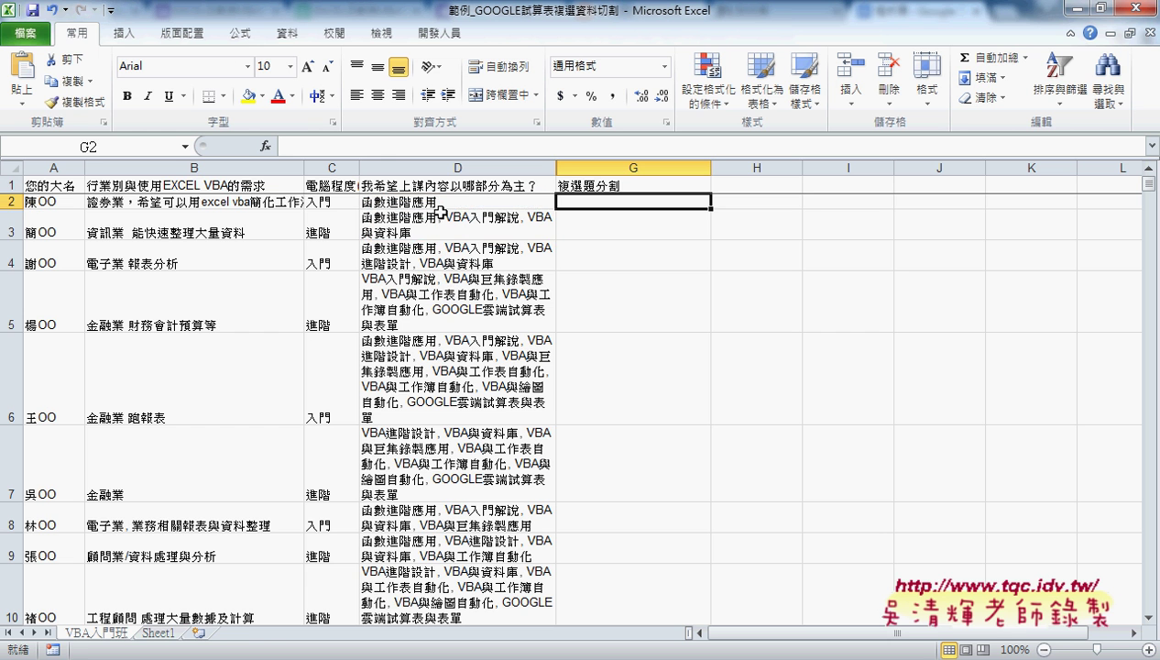
click(445, 225)
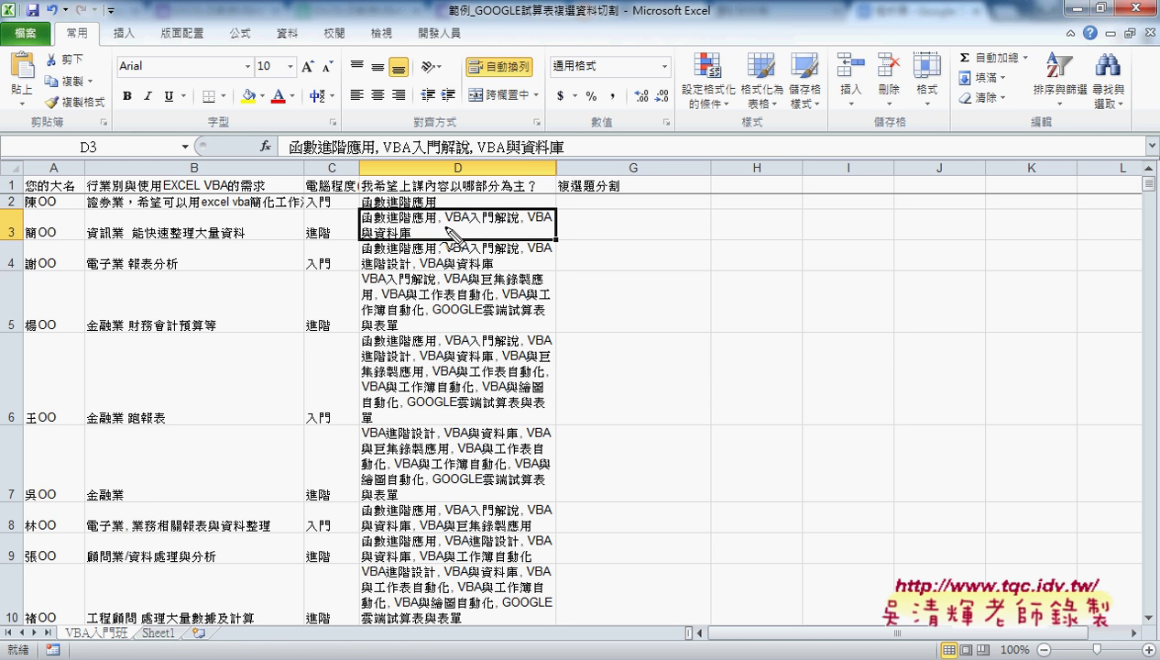
drag(381, 137, 376, 162)
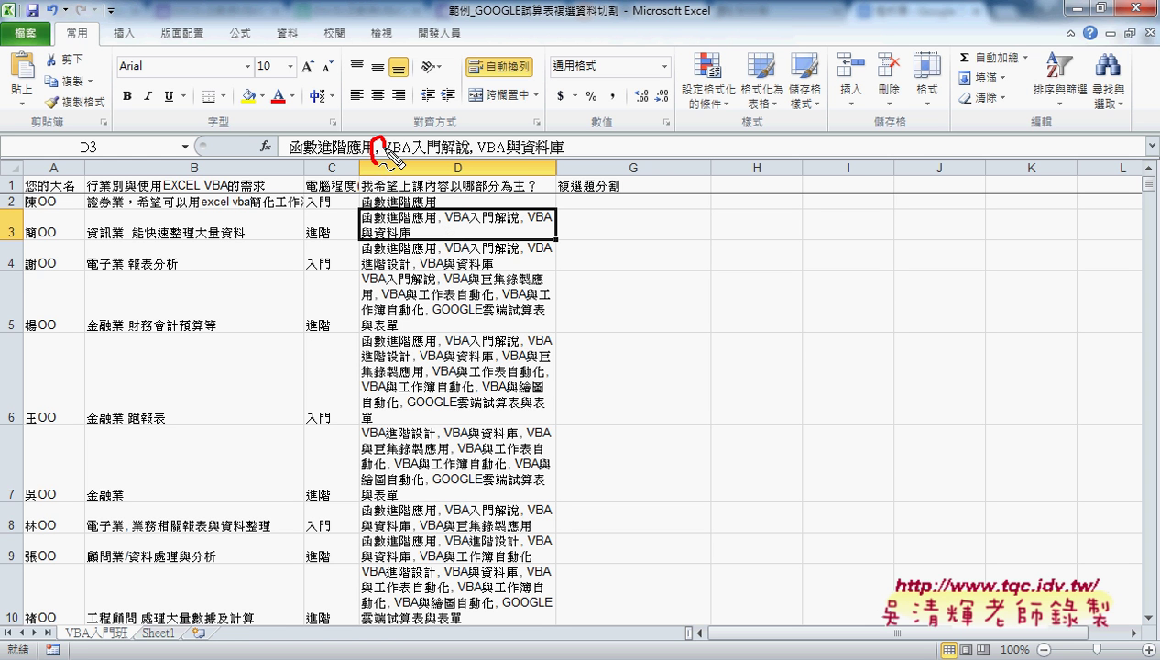
drag(471, 139, 467, 163)
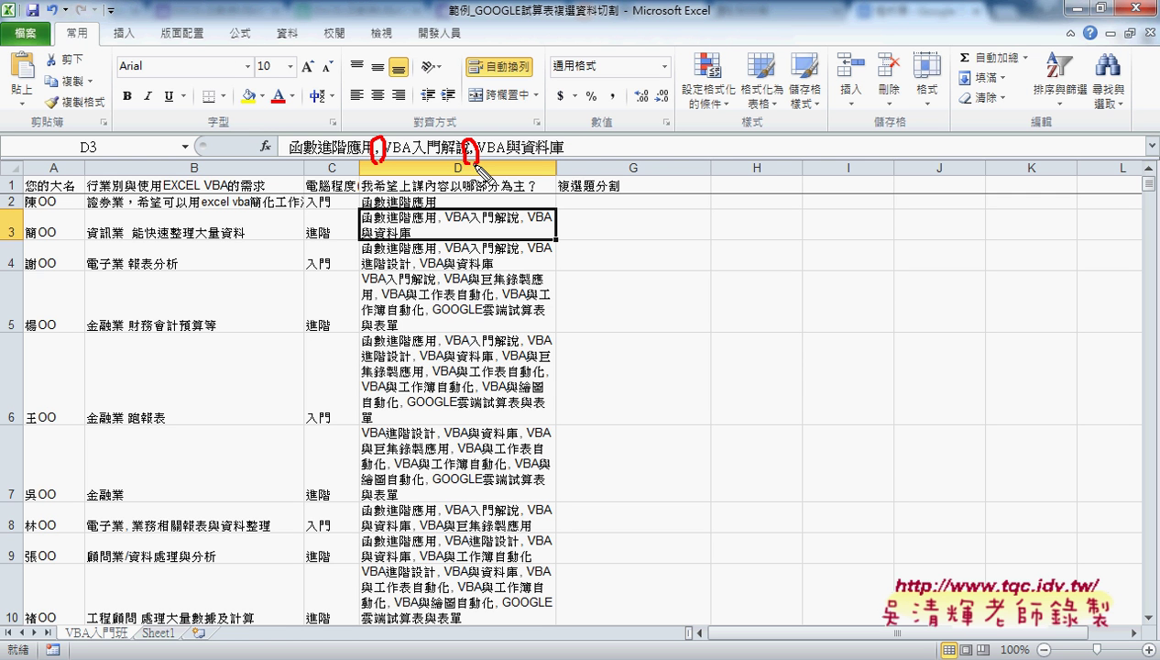
drag(278, 161, 575, 164)
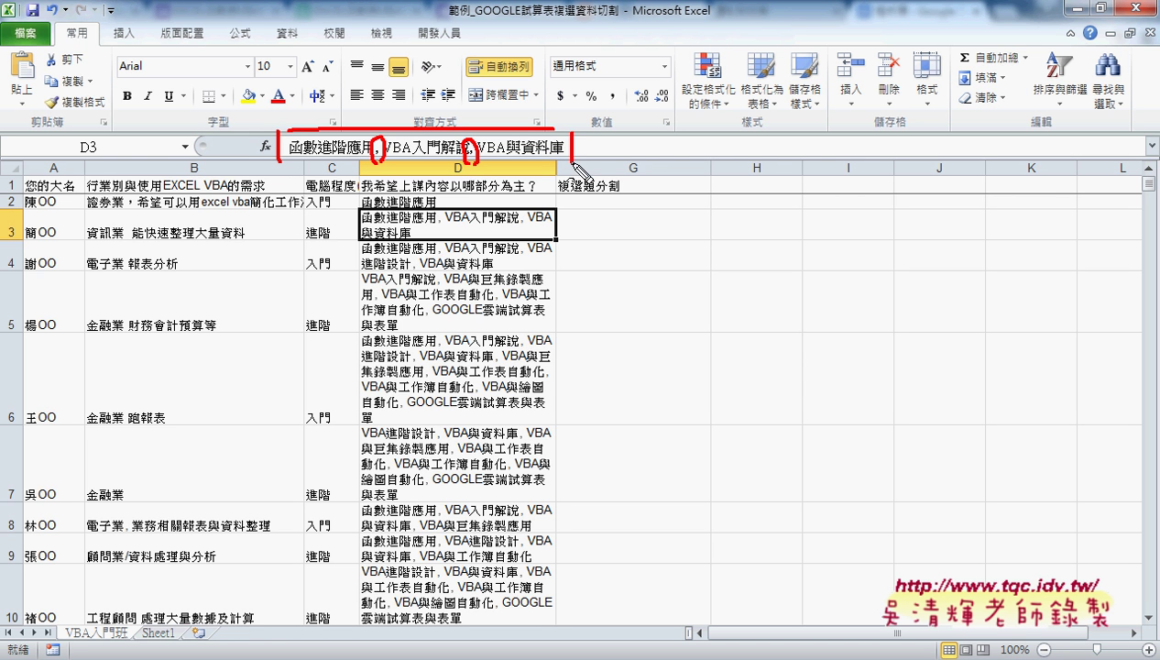
drag(311, 170, 554, 169)
drag(378, 138, 381, 188)
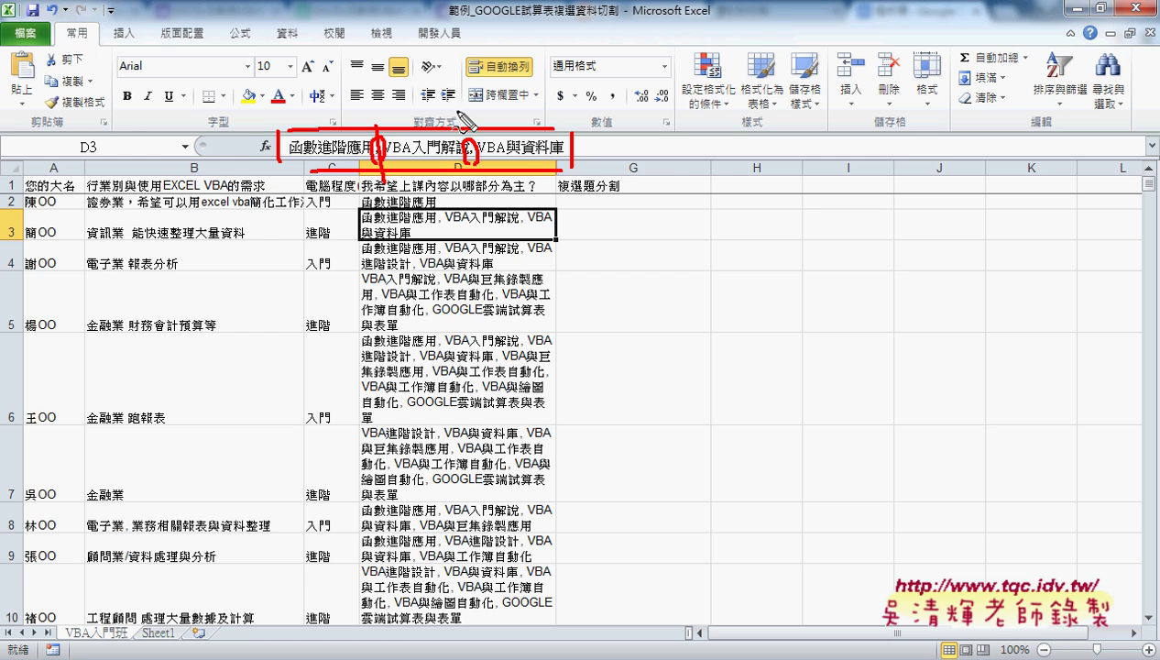
drag(462, 113, 469, 179)
mouse_move(277, 146)
mouse_down()
mouse_move(208, 158)
mouse_move(236, 170)
mouse_up()
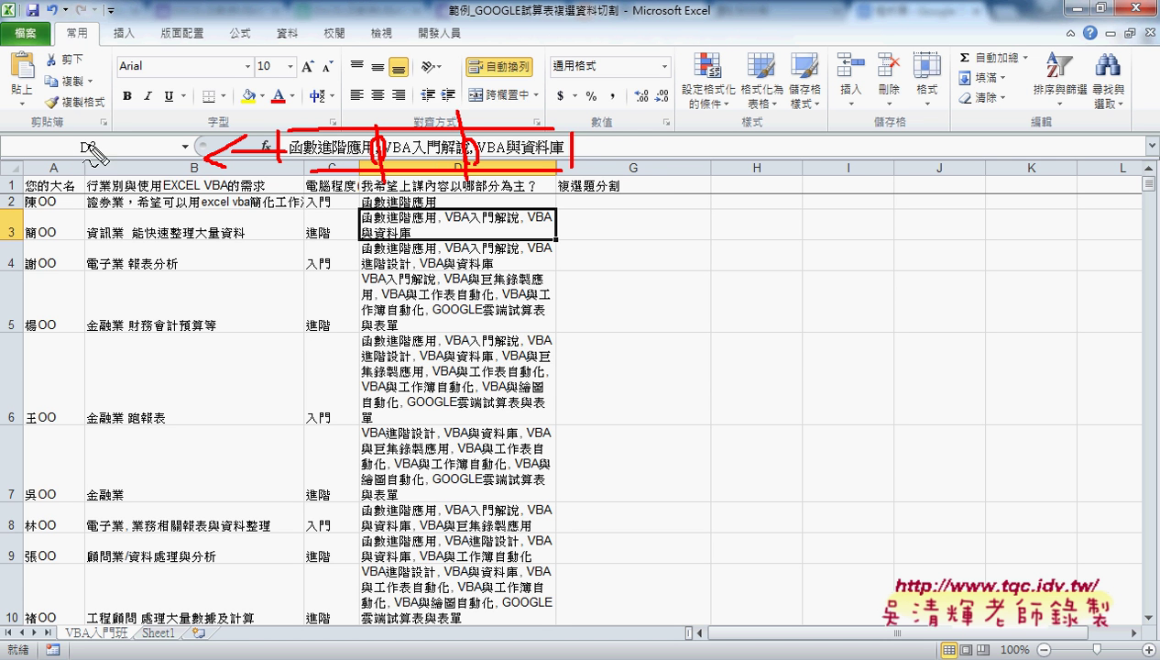
mouse_move(631, 122)
mouse_down()
mouse_move(652, 192)
mouse_move(626, 218)
mouse_move(641, 229)
mouse_move(620, 256)
mouse_move(622, 295)
mouse_move(640, 307)
mouse_up()
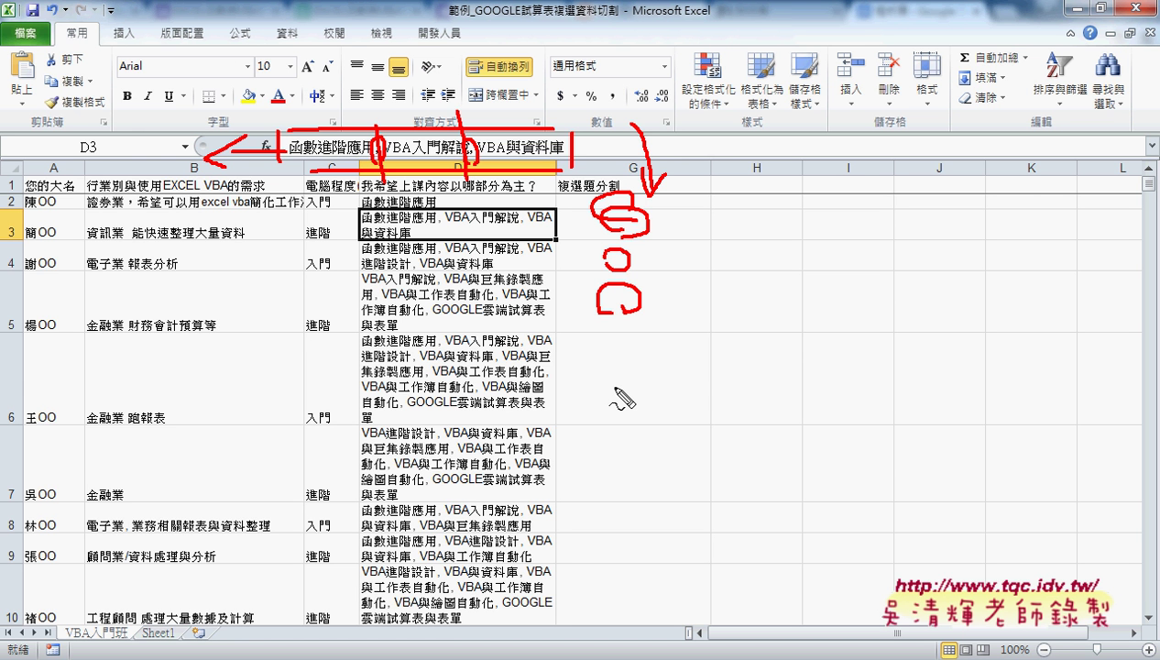
key(Escape)
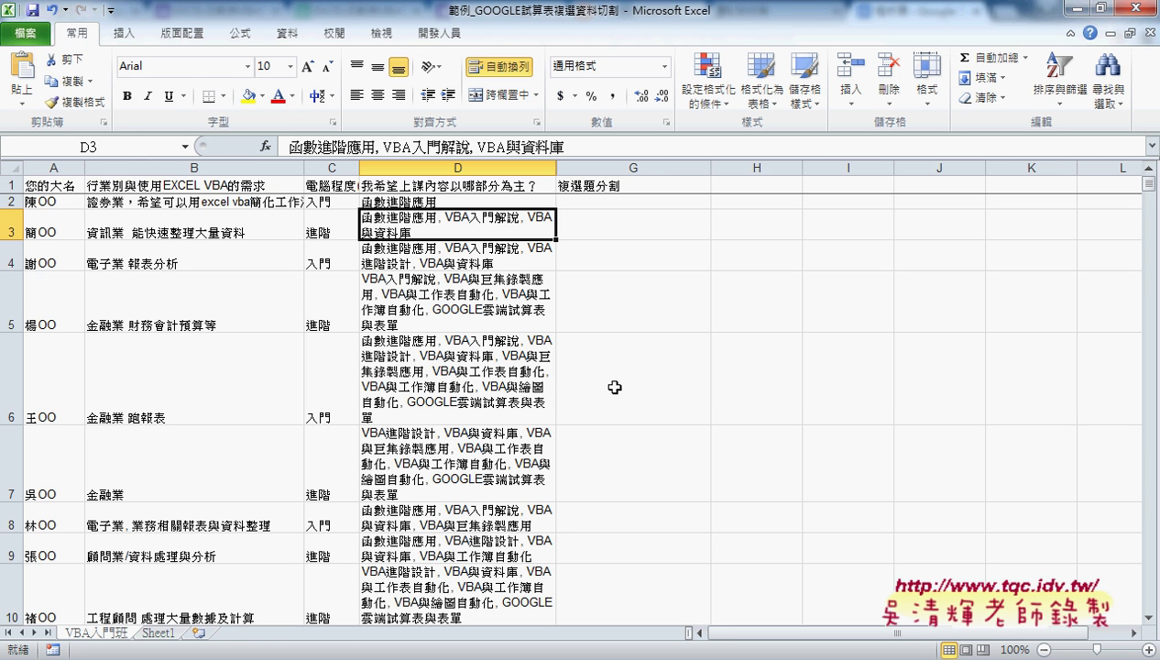
- Open the Visual Basic editor from the Developer tab
click(452, 33)
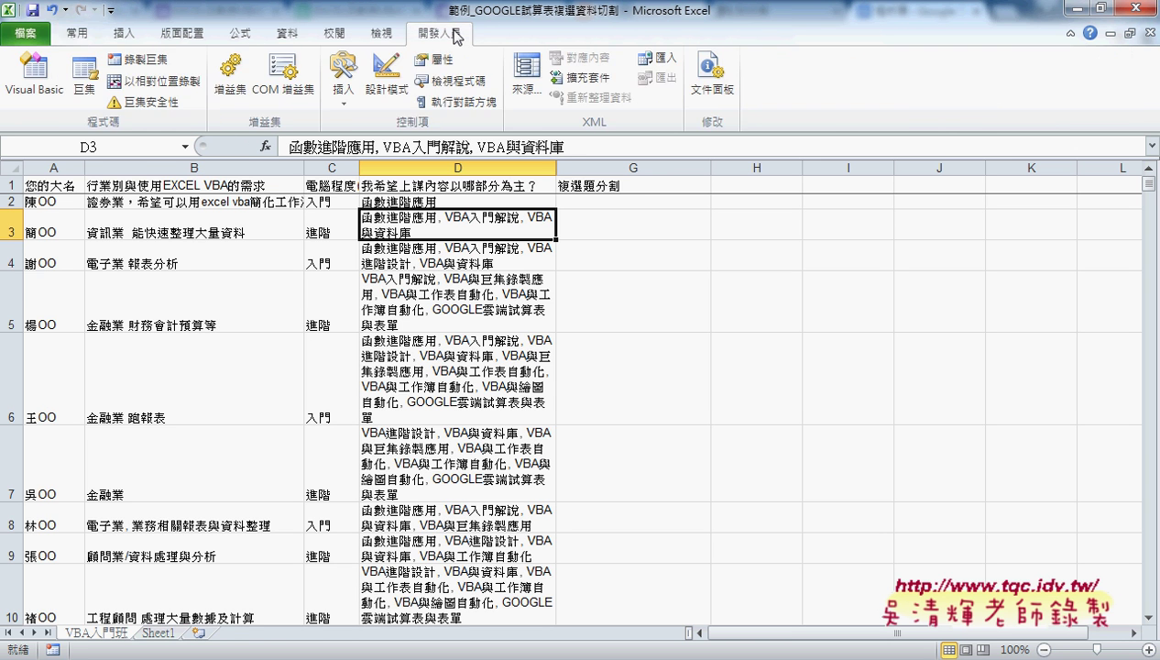
click(34, 78)
drag(341, 71, 408, 67)
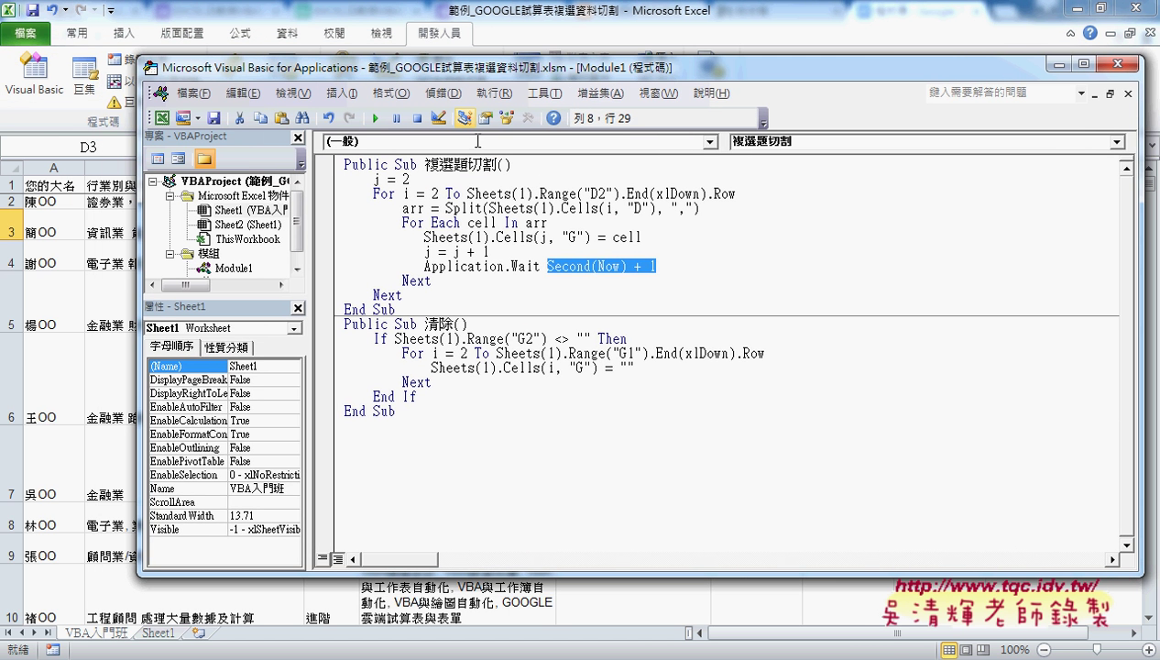
- Review the 清除 and splitting-loop code, then narrow and move the editor to reveal column G
click(518, 319)
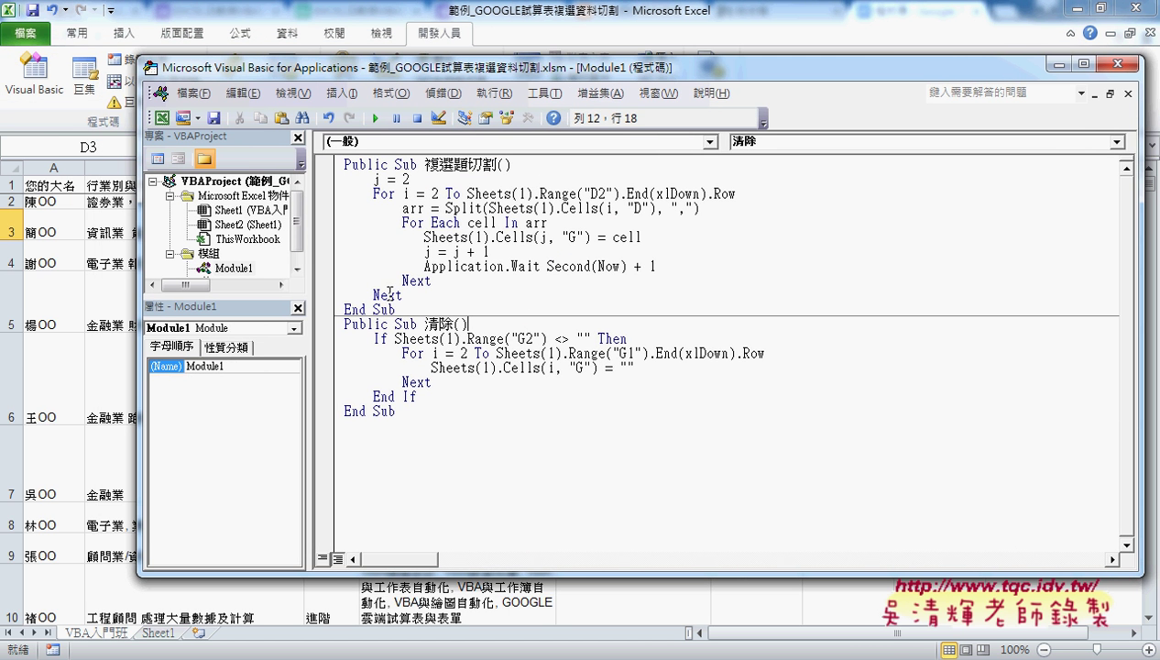
mouse_move(374, 193)
mouse_down()
mouse_move(409, 194)
mouse_move(374, 179)
mouse_up()
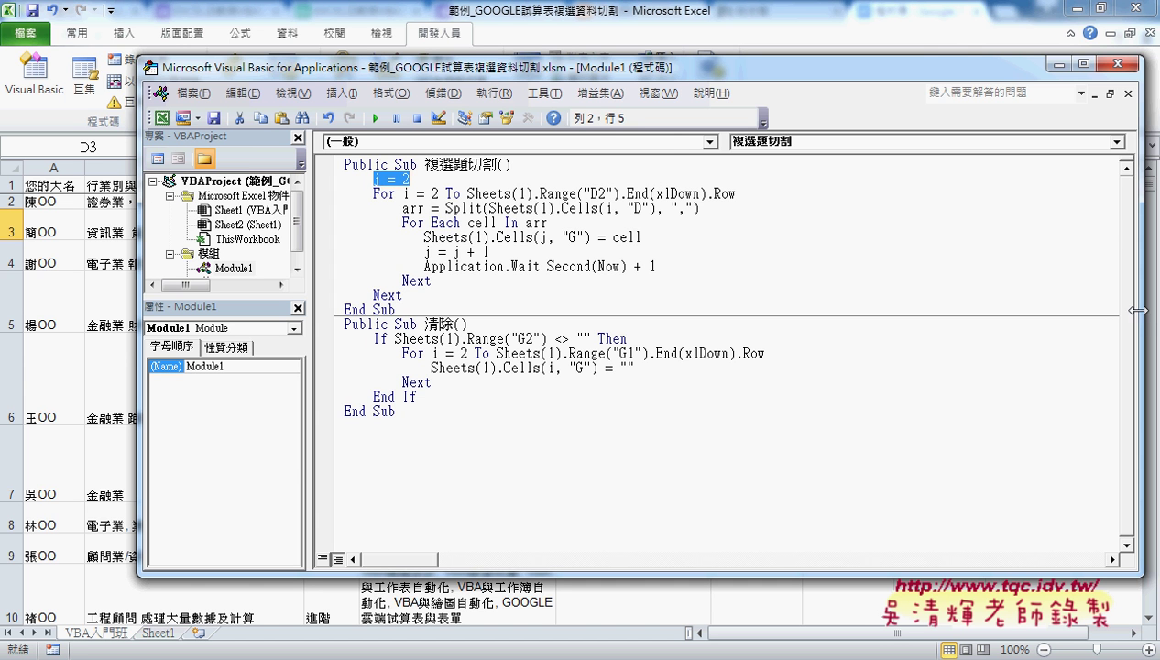
drag(1142, 307, 866, 304)
drag(637, 70, 264, 90)
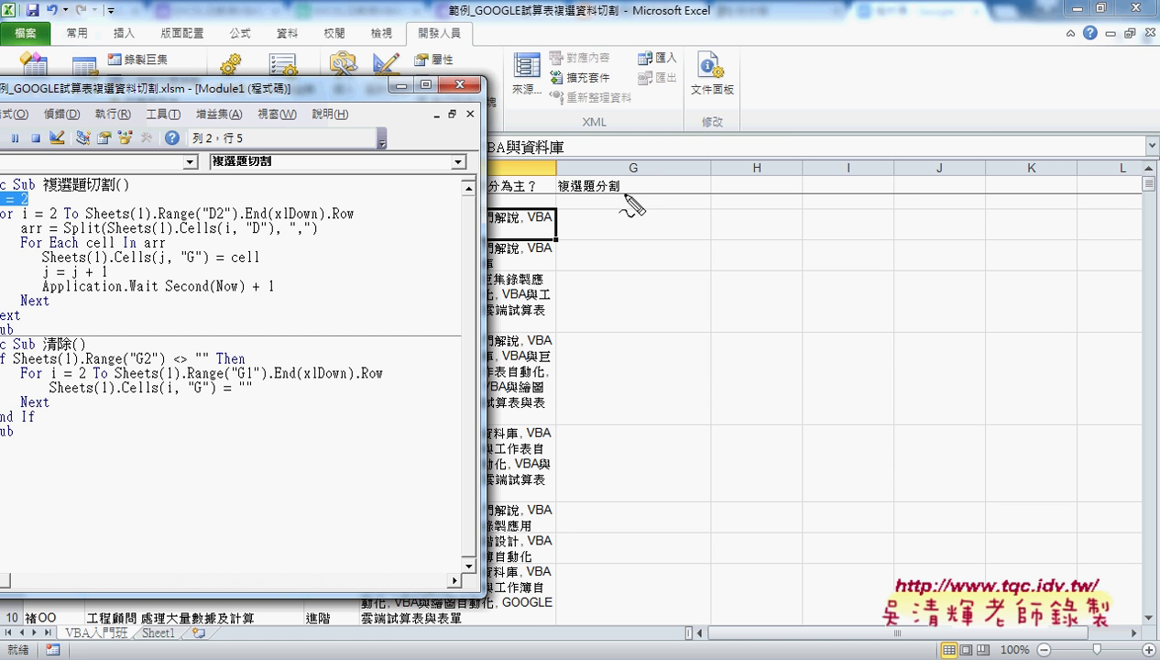
drag(632, 193, 645, 202)
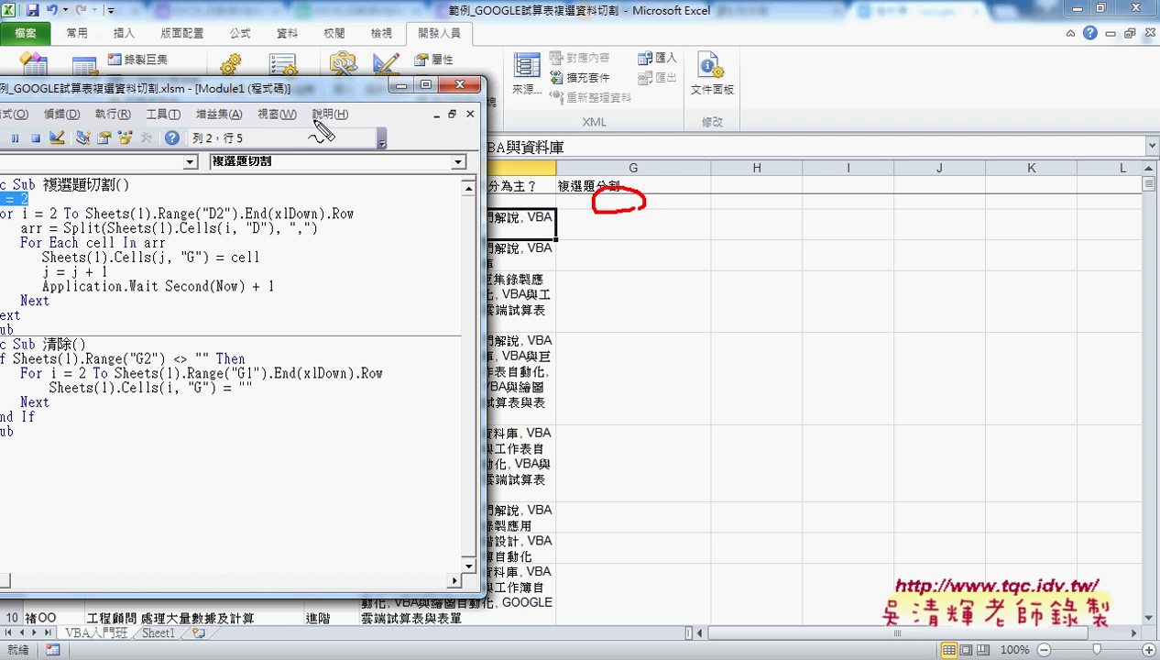
drag(36, 190, 566, 200)
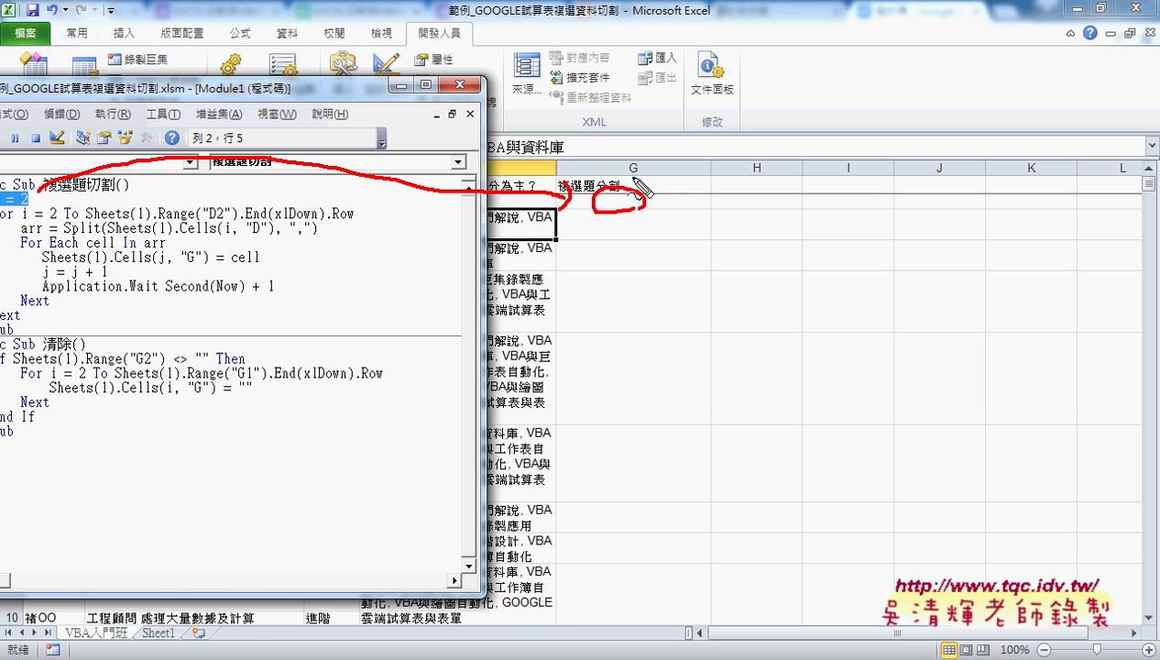
key(Escape)
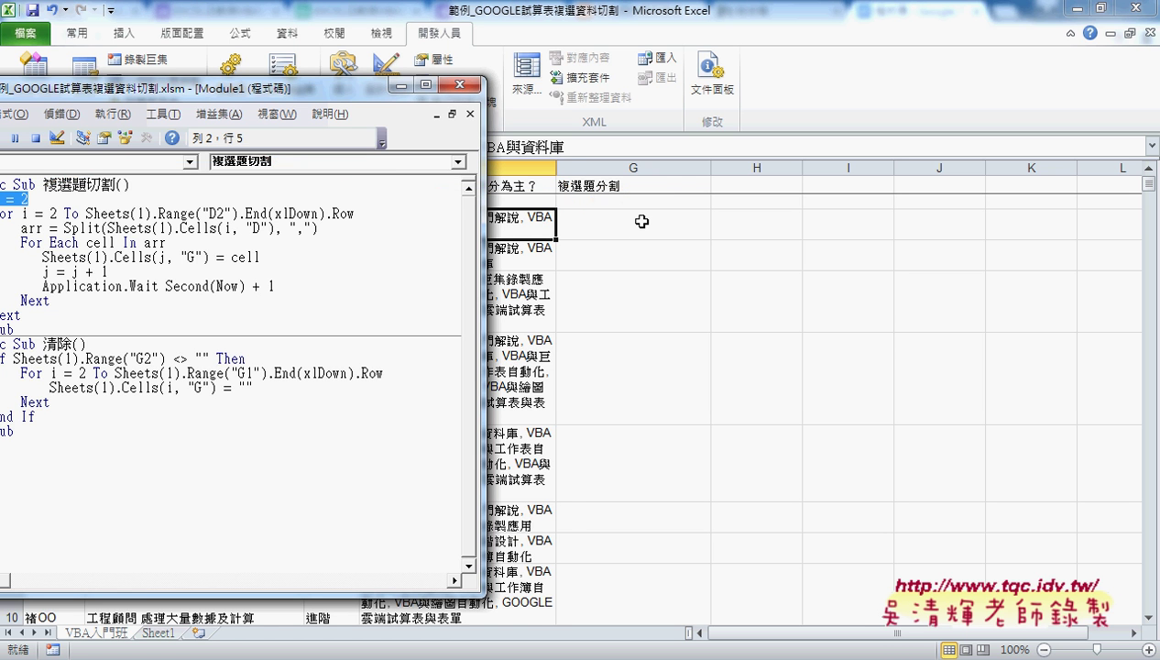
drag(287, 95, 357, 89)
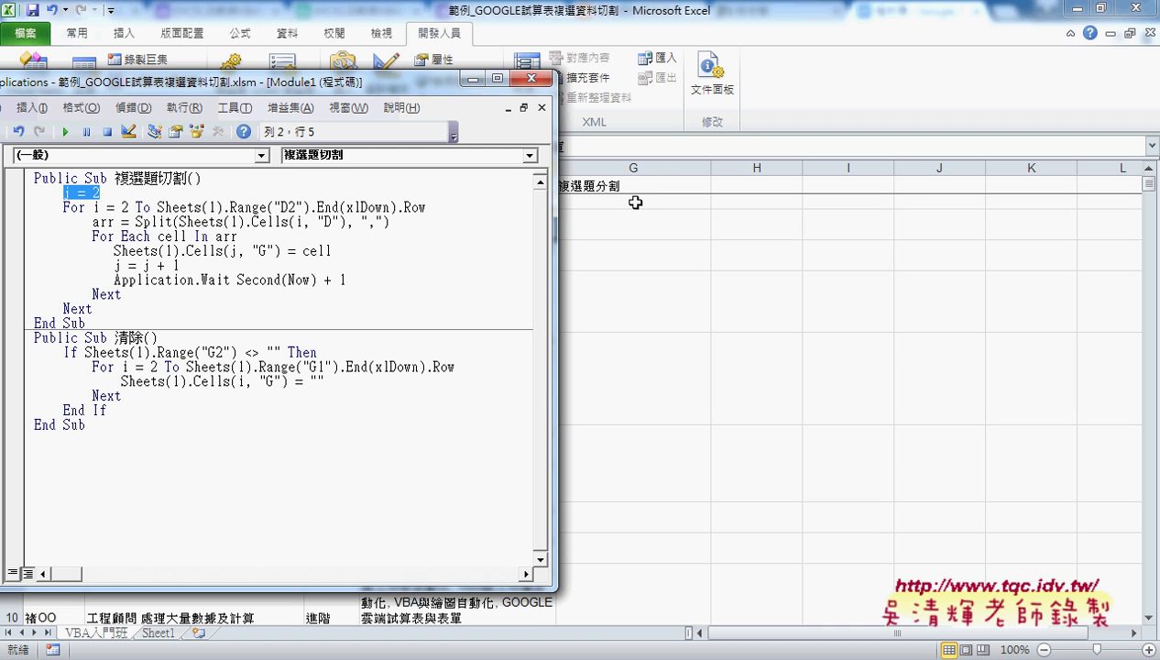
drag(62, 207, 82, 208)
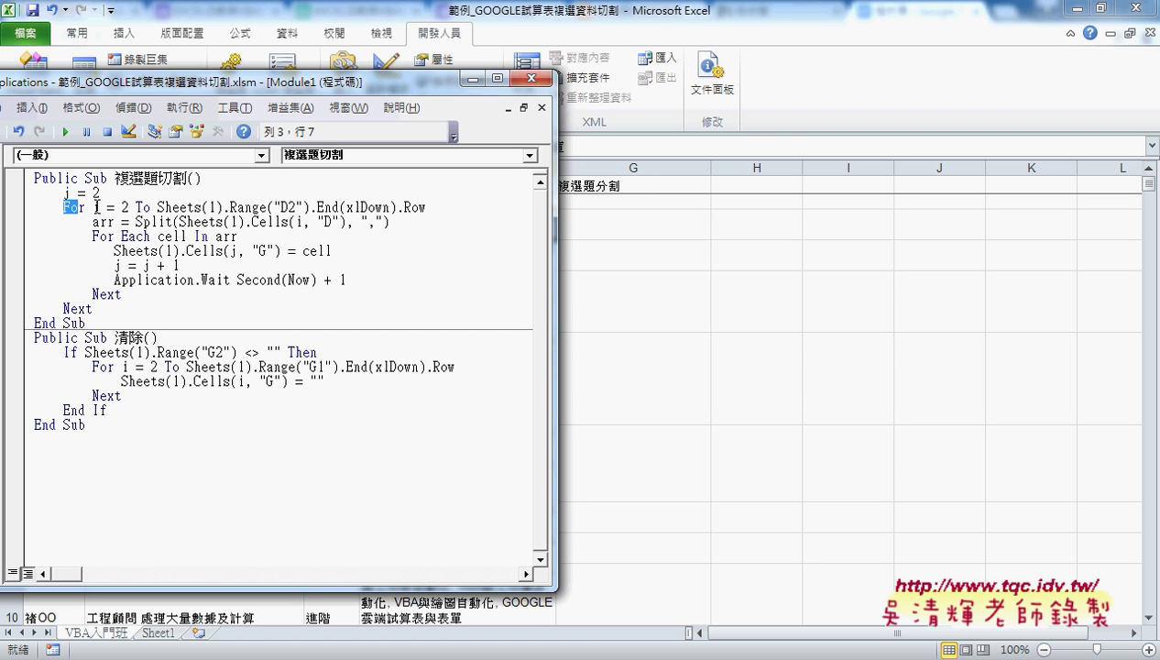
double_click(97, 208)
double_click(125, 207)
drag(229, 207, 427, 208)
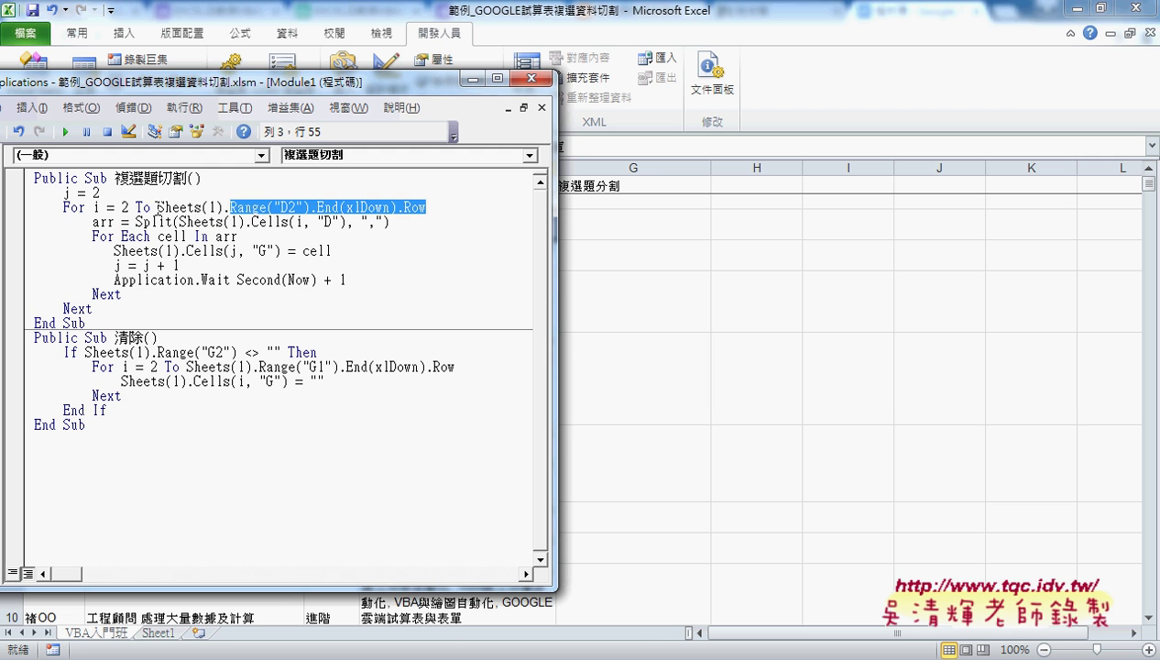
drag(157, 207, 229, 207)
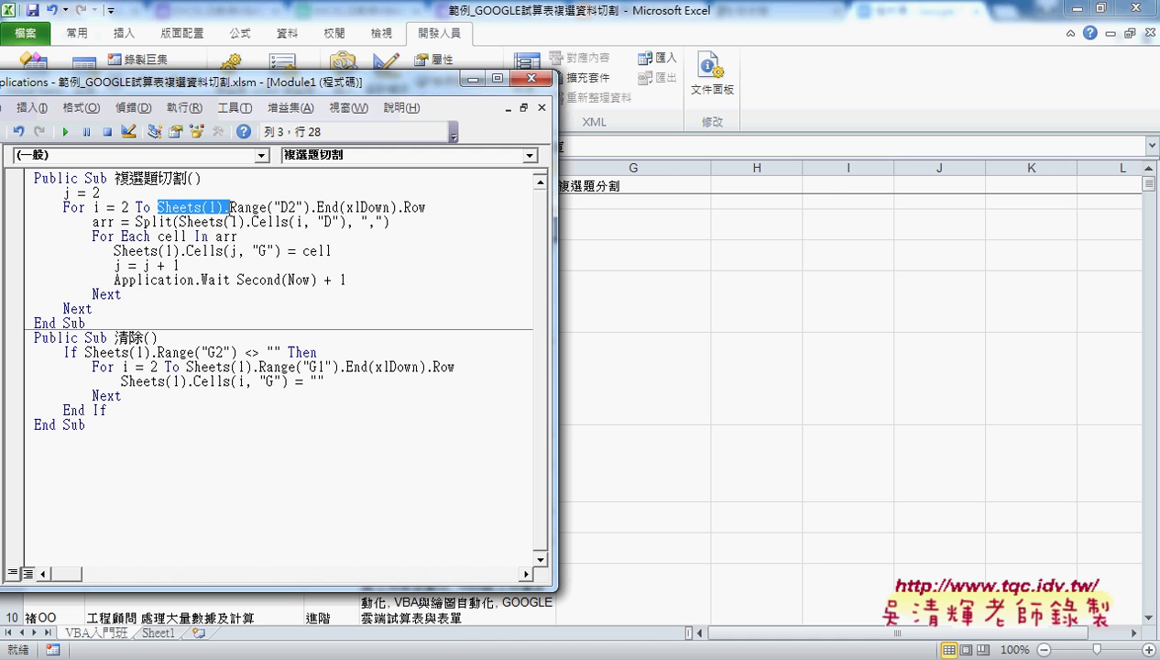
click(207, 207)
double_click(209, 208)
click(160, 635)
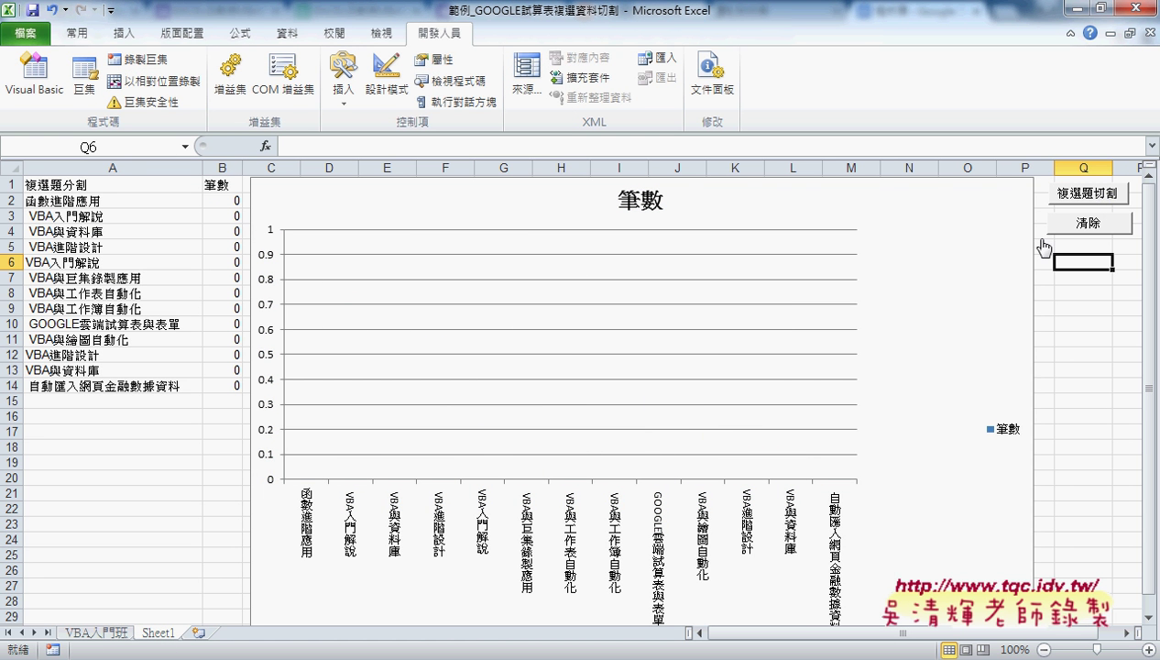
click(107, 634)
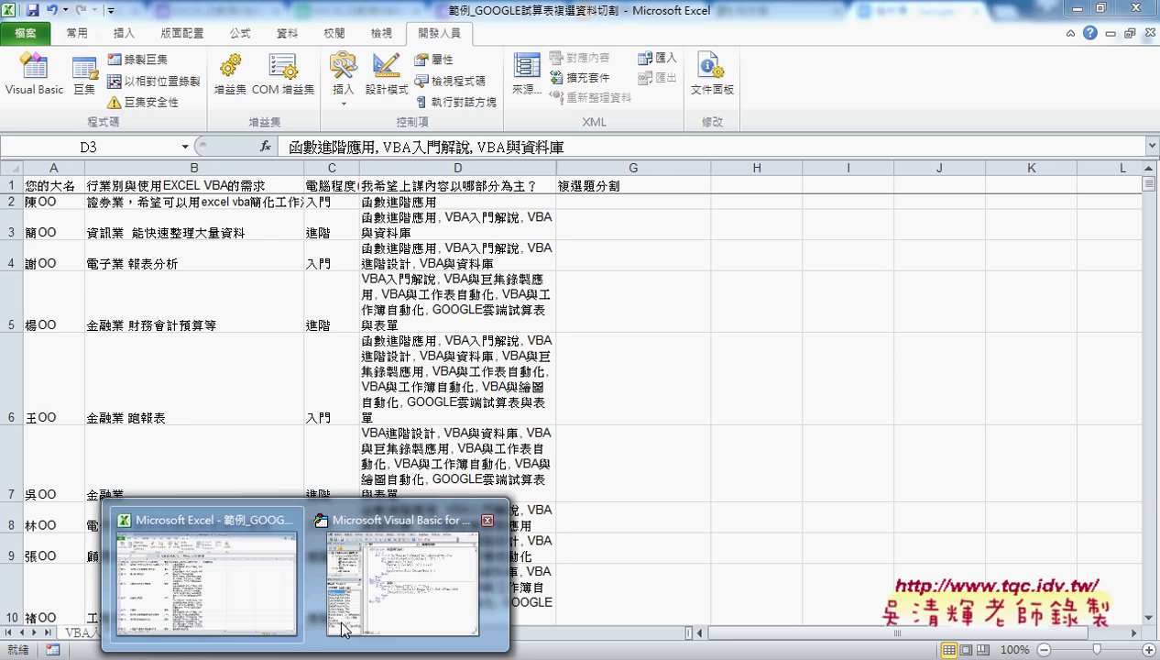
click(371, 591)
drag(157, 207, 229, 207)
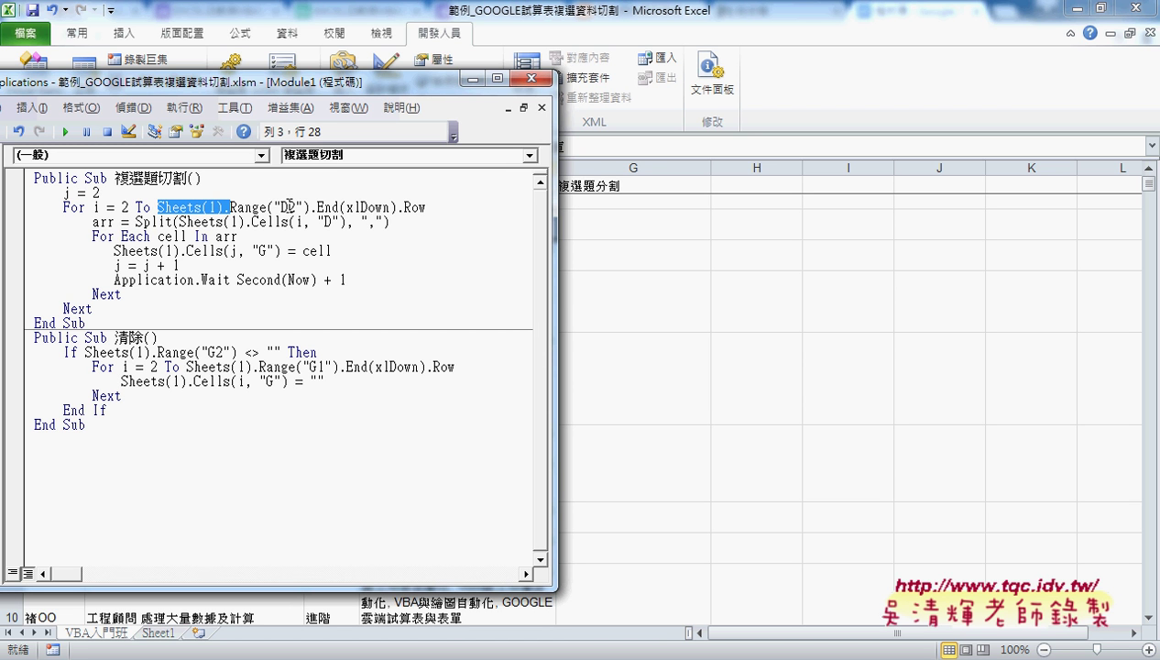
- Prefix the Split call on the arr line with vba. so it reads vba.Split
drag(136, 221, 172, 213)
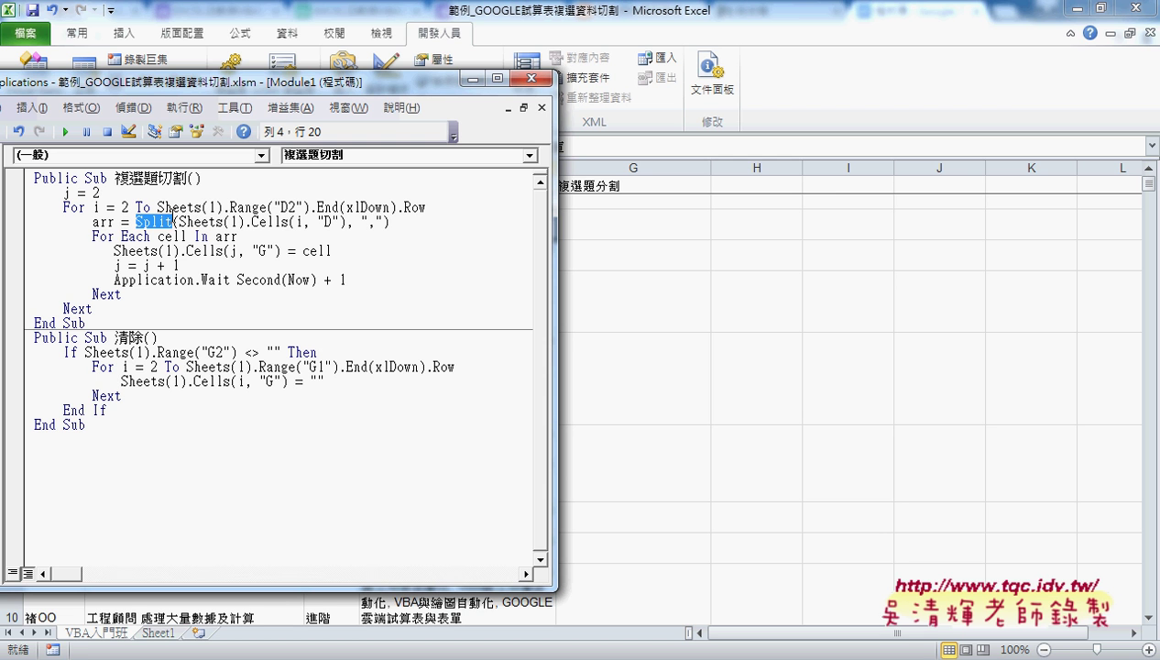
click(135, 221)
text(vb)
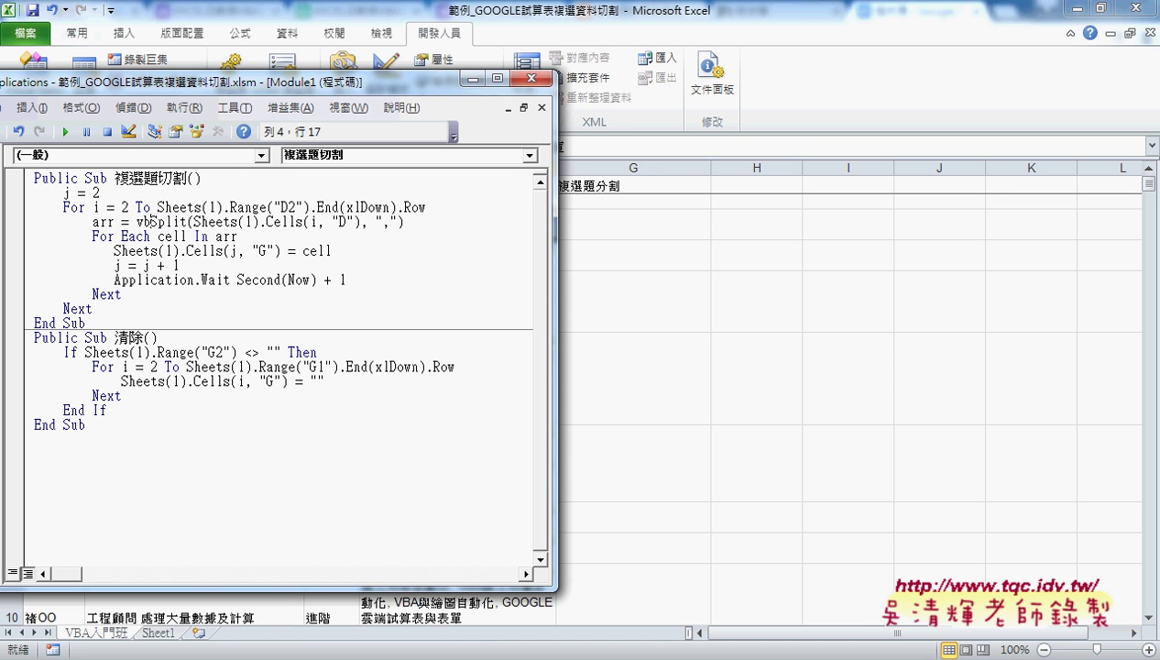
text(a.)
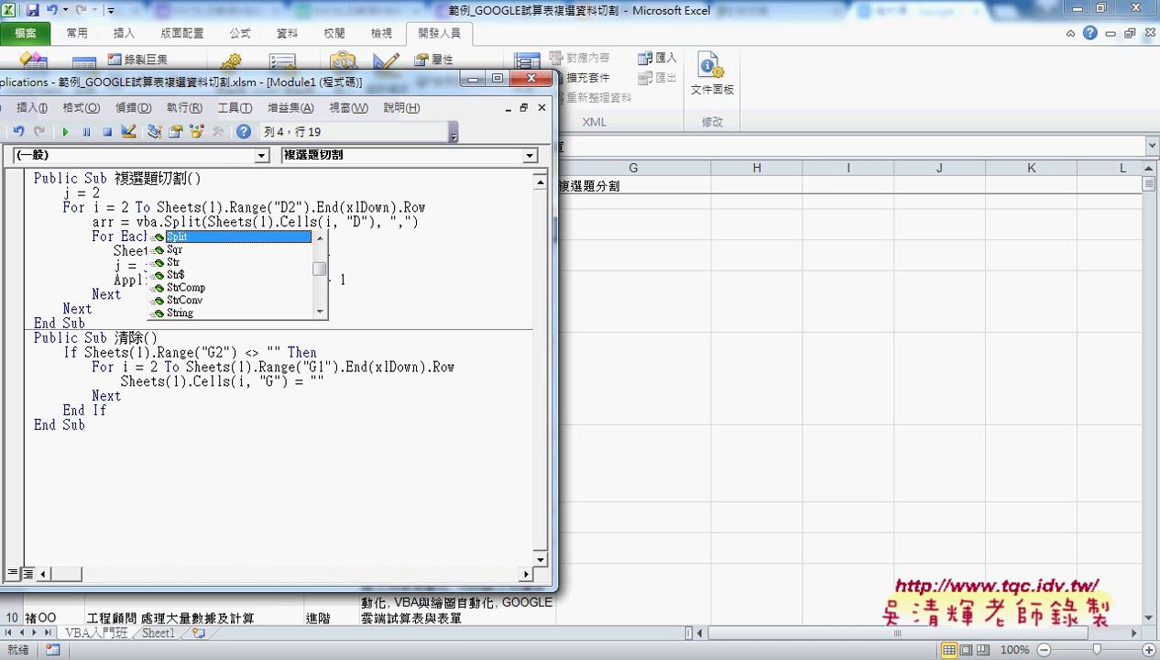
key(Right)
key(Right)
key(Right)
key(Right)
key(Right)
key(Right)
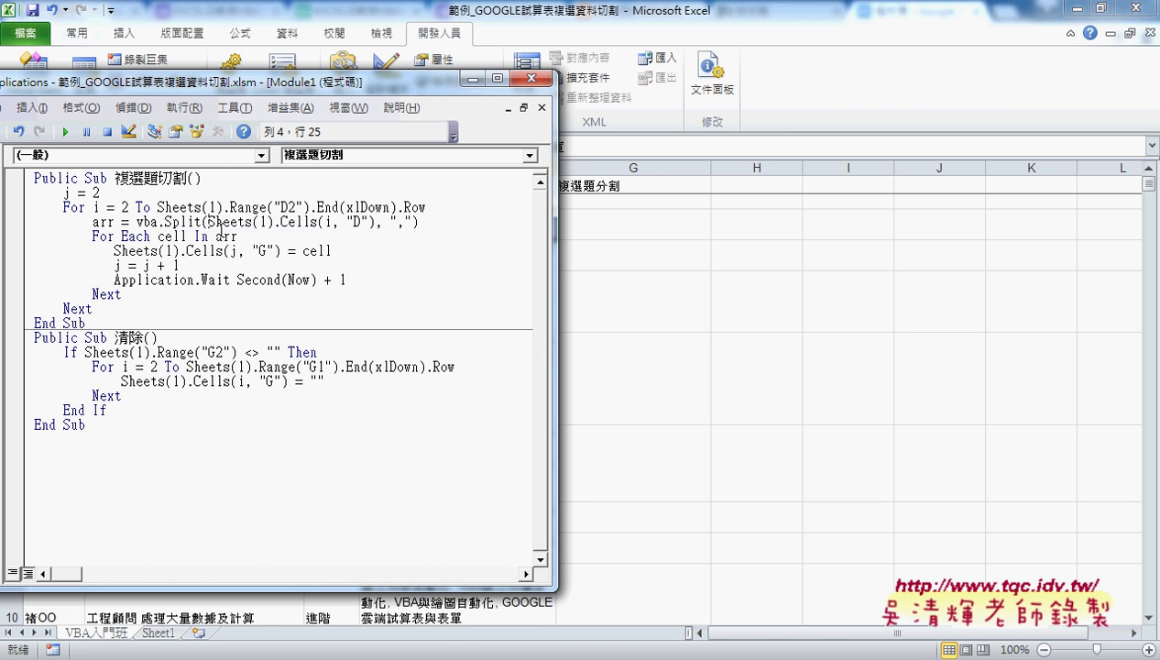
key(Right)
key(Left)
key(shift+Right)
key(shift+Right)
key(shift+Right)
key(shift+Right)
key(shift+Right)
key(shift+Right)
key(shift+Right)
key(shift+Right)
key(shift+Right)
key(shift+Right)
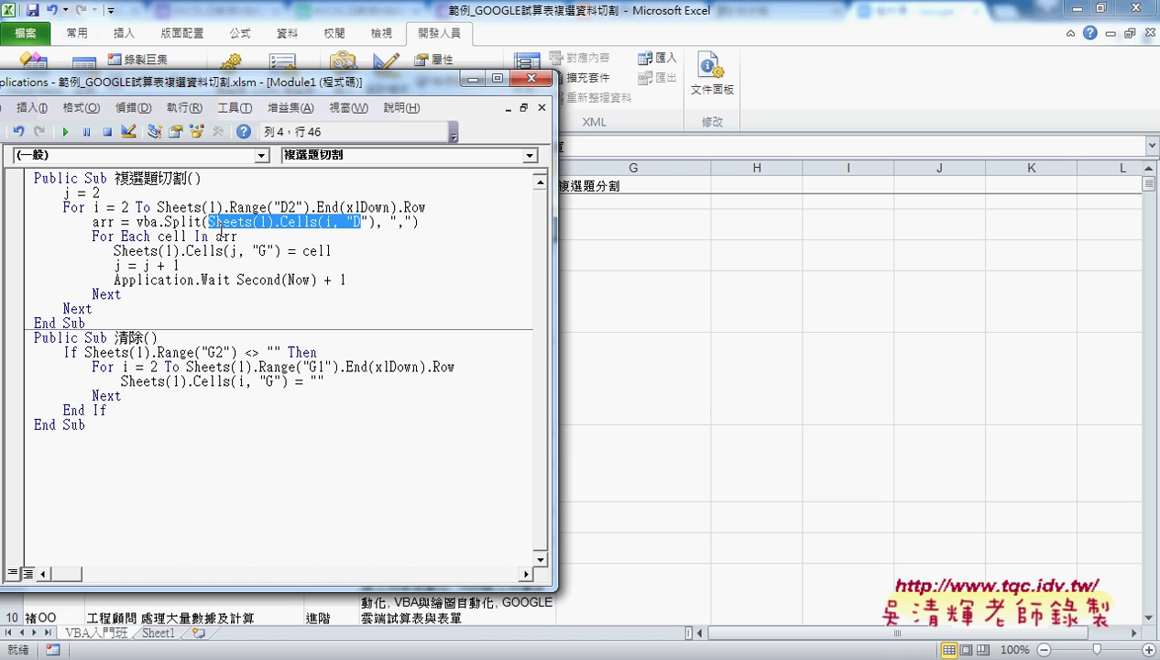
key(shift+Right)
key(shift+Right)
- Resize and reposition the code window, pointing out the "," delimiter argument
drag(553, 238, 411, 242)
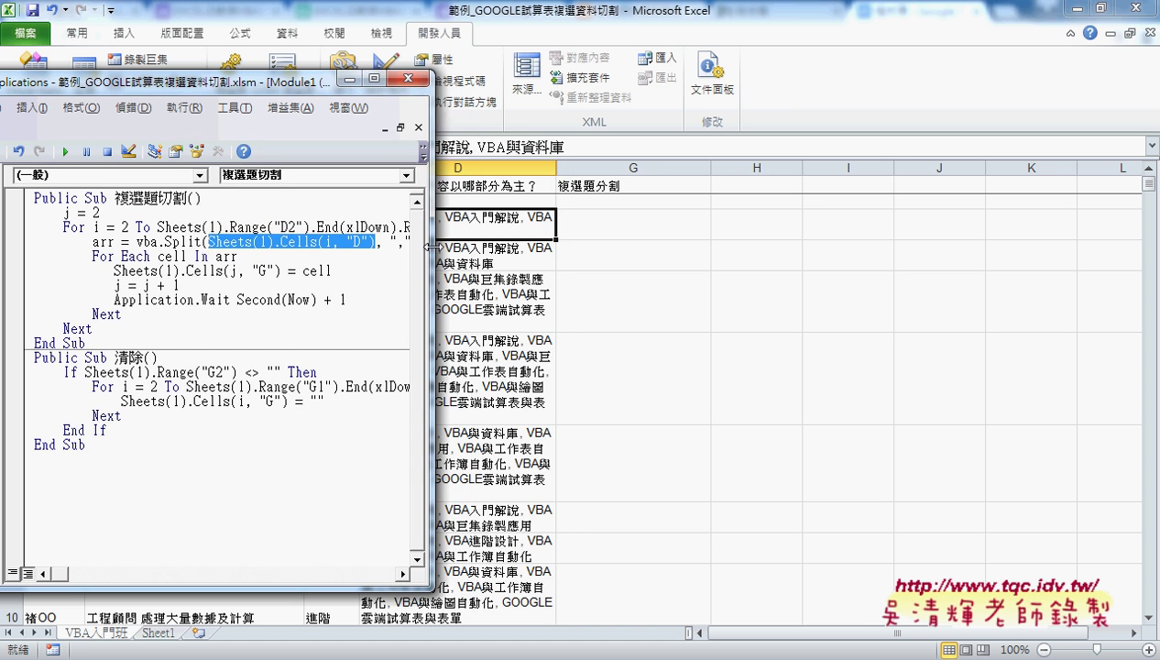
drag(271, 88, 202, 104)
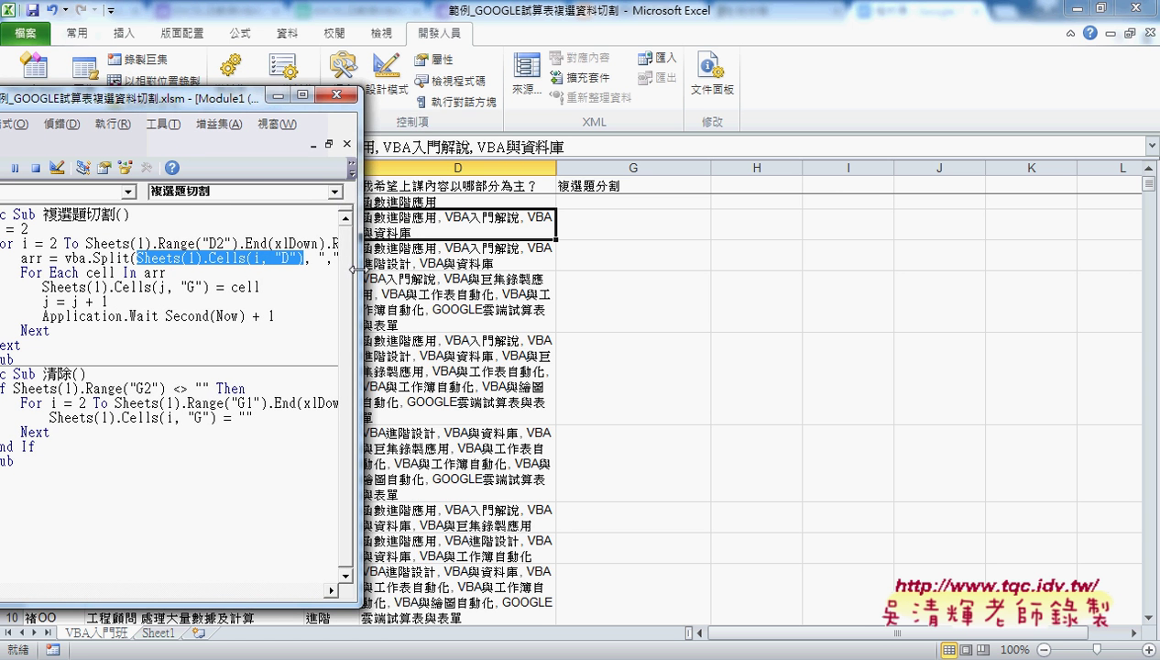
drag(361, 267, 428, 266)
drag(341, 237, 317, 237)
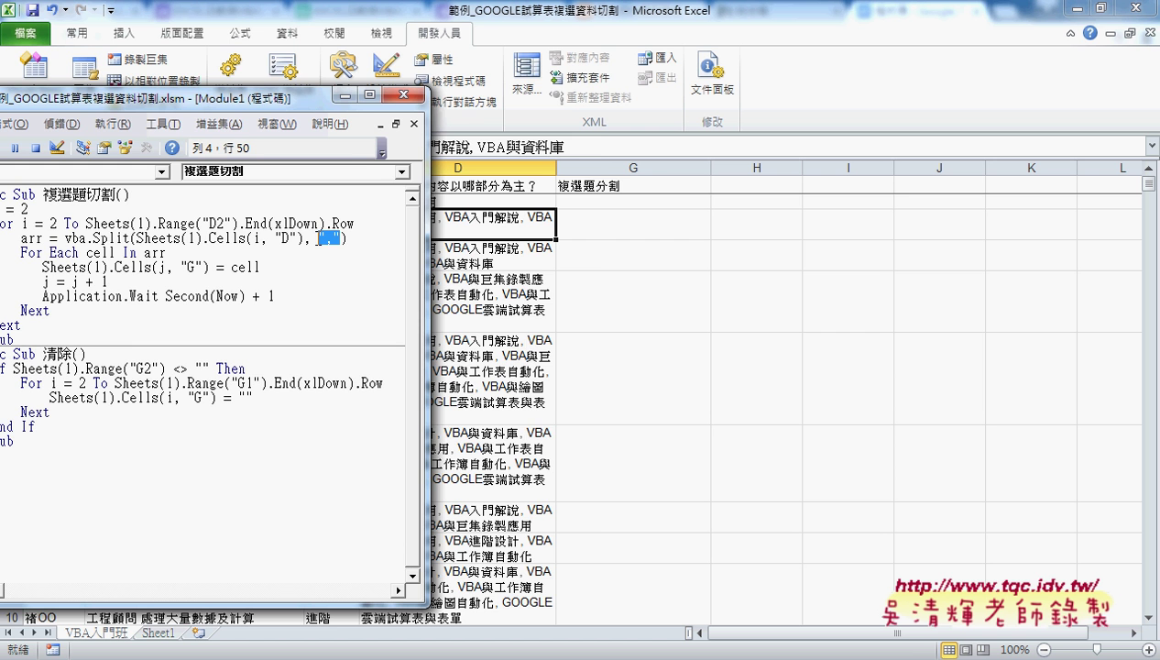
drag(301, 105, 479, 94)
- Highlight arr and the For Each…Next loop, then move the editor aside to show column D
click(218, 225)
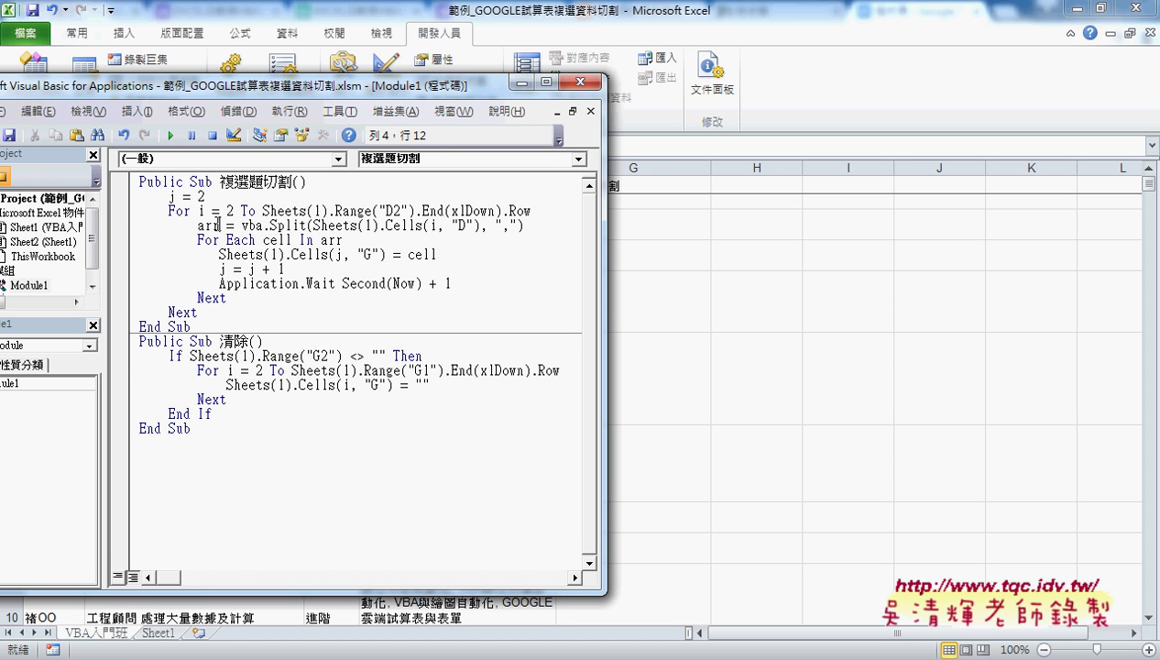
drag(219, 225, 198, 224)
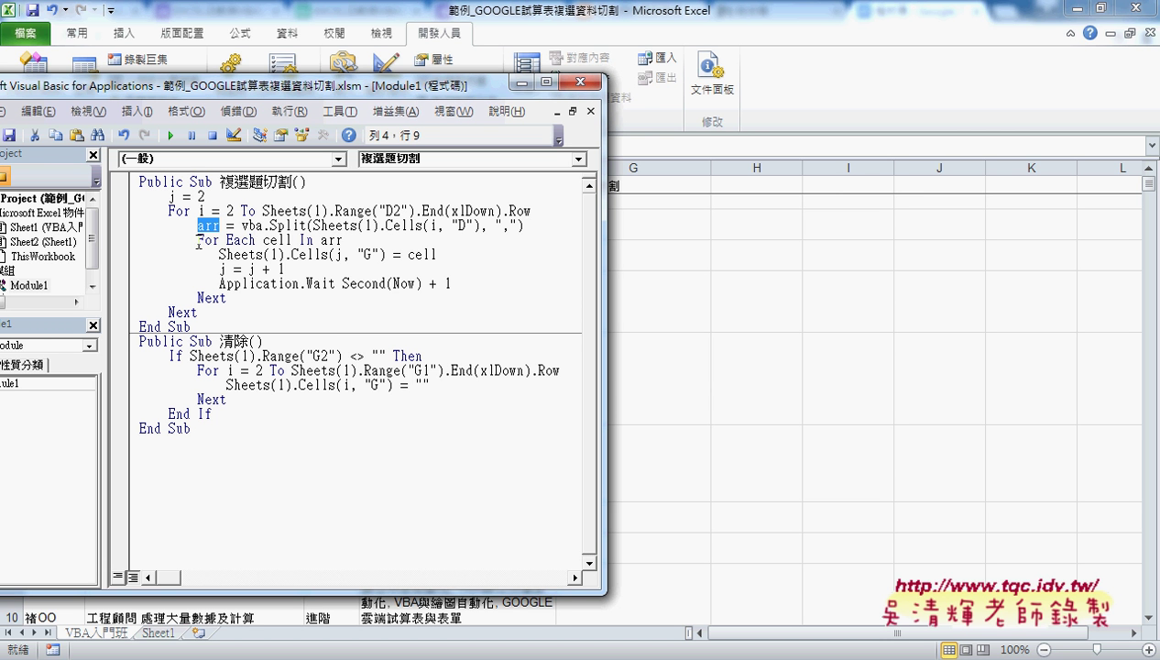
drag(198, 241, 233, 297)
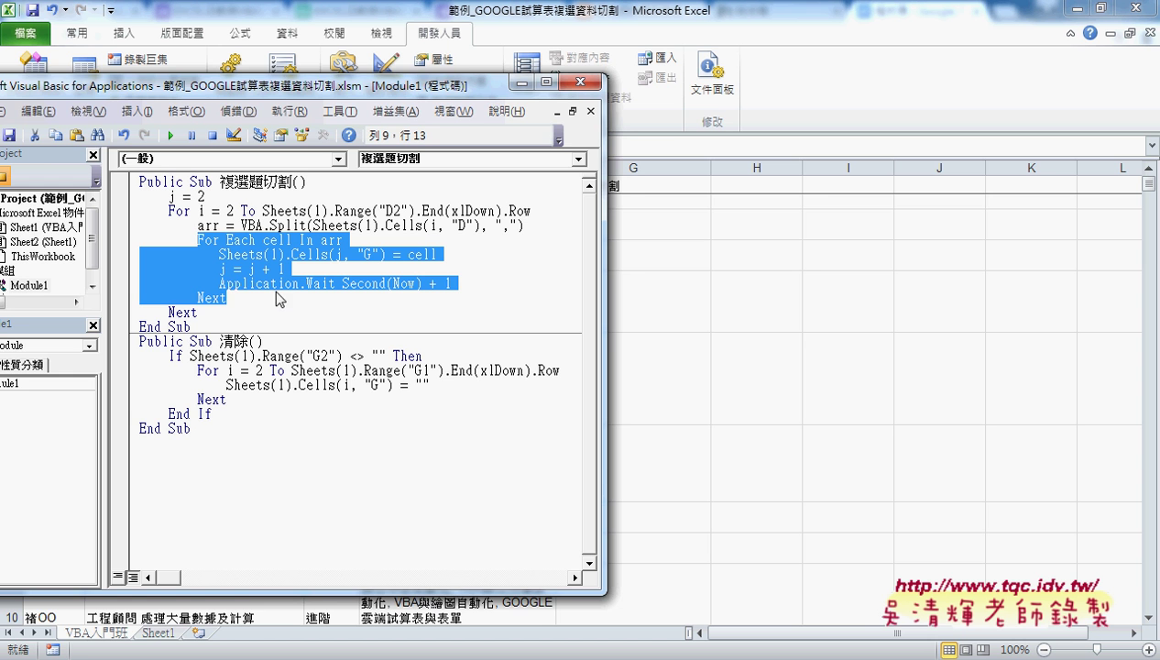
mouse_move(350, 92)
mouse_down()
mouse_move(230, 90)
mouse_move(985, 90)
mouse_up()
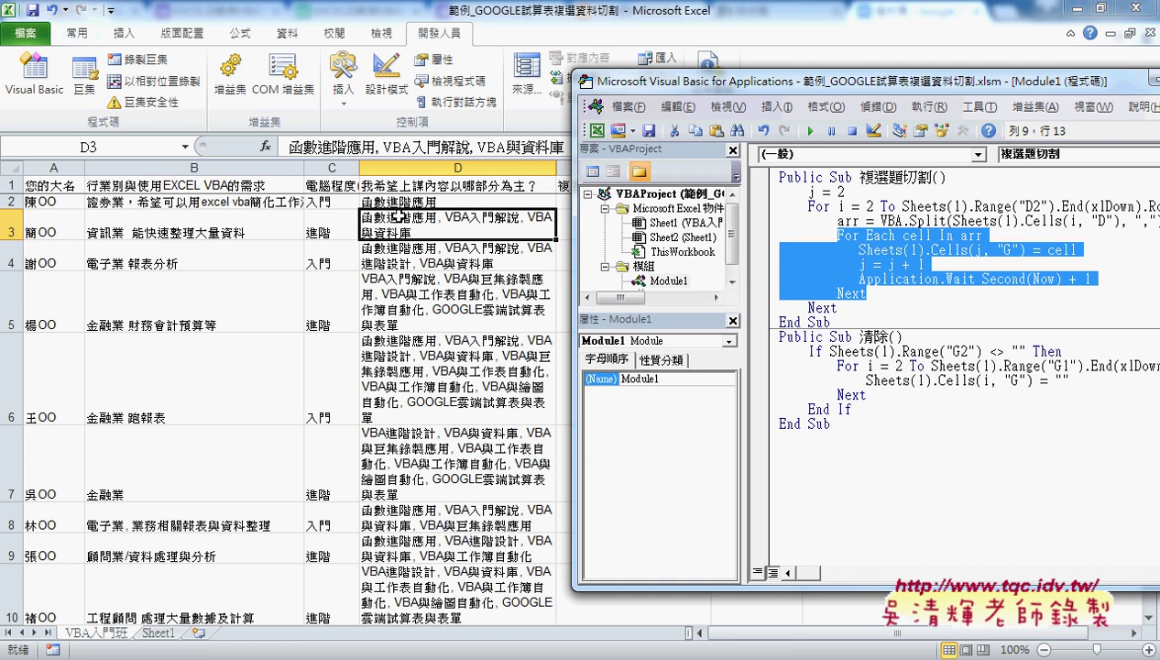
click(889, 236)
drag(837, 234, 898, 235)
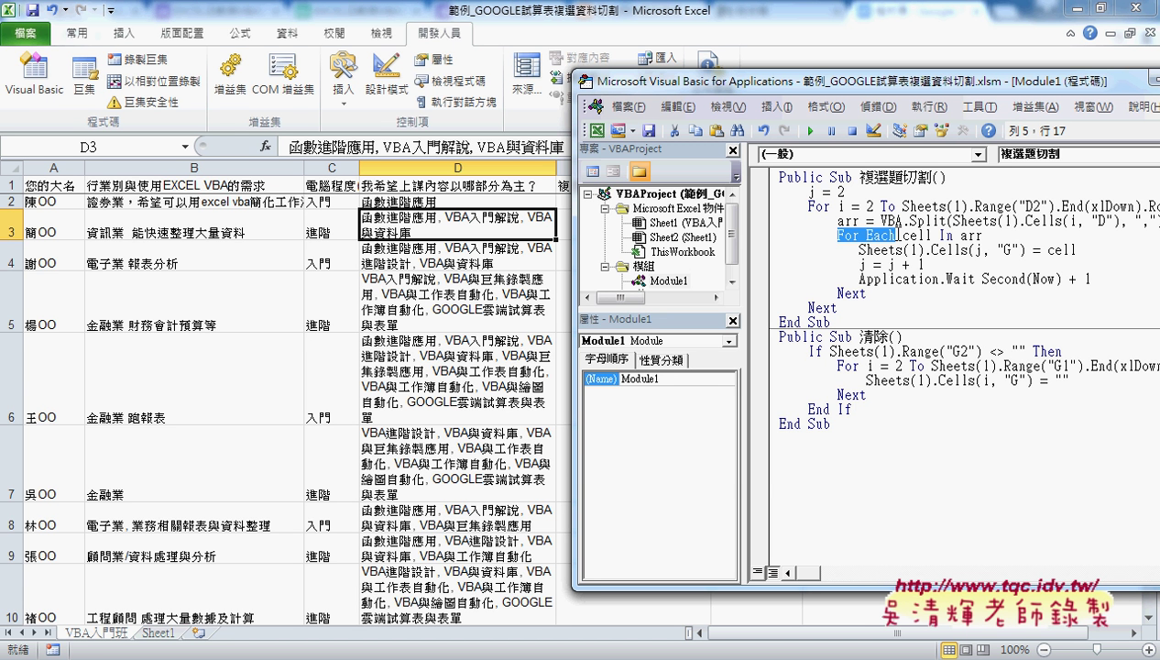
drag(903, 234, 931, 235)
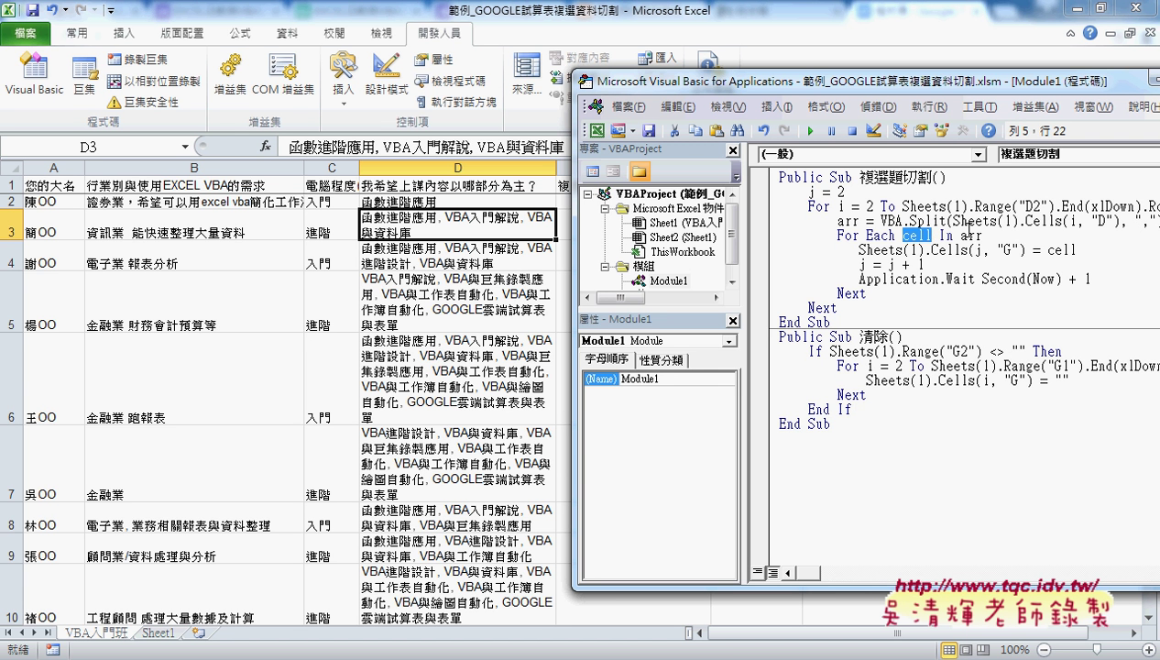
drag(960, 235, 983, 236)
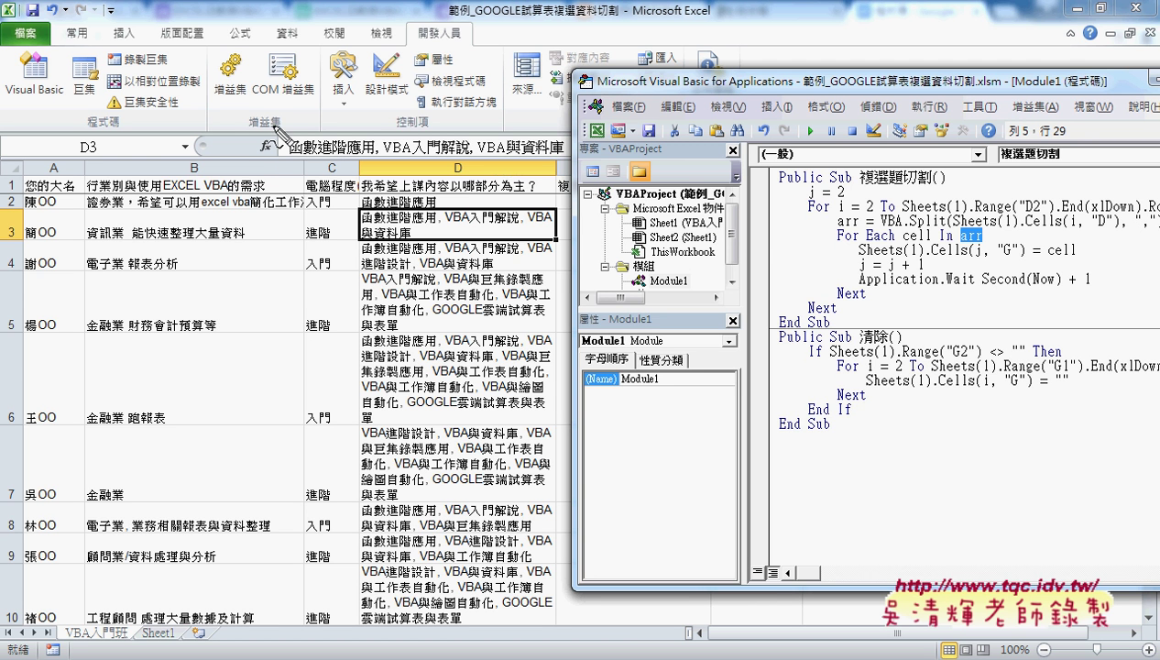
mouse_move(280, 170)
mouse_down()
mouse_move(383, 125)
mouse_move(307, 169)
mouse_up()
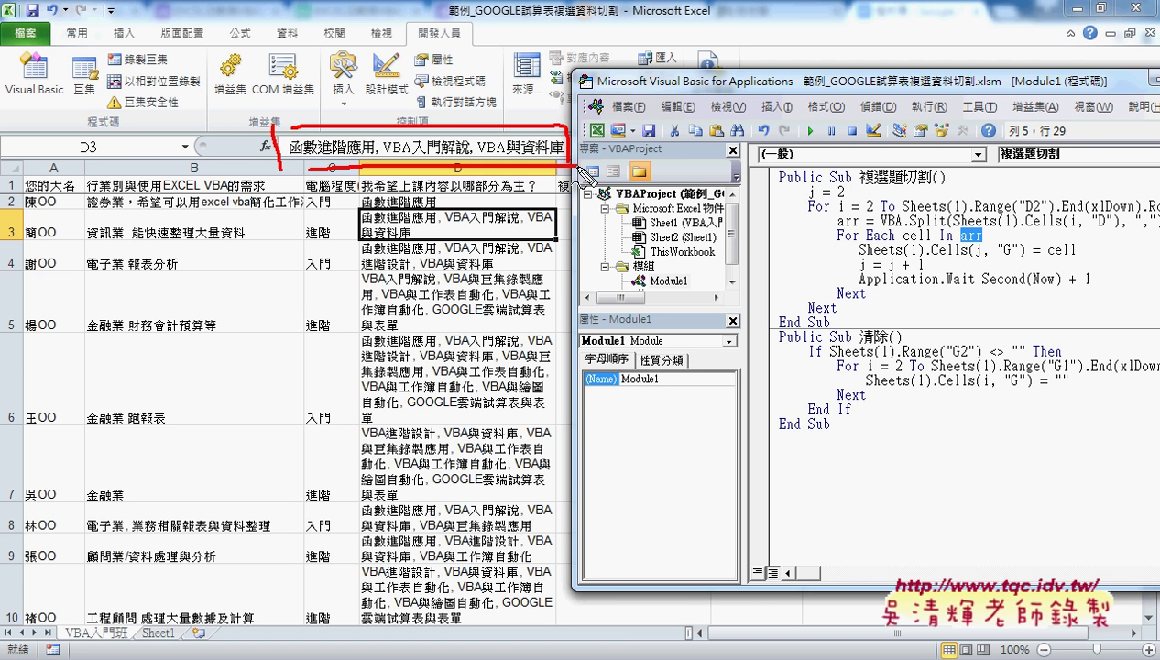
drag(375, 133, 370, 176)
drag(477, 128, 469, 178)
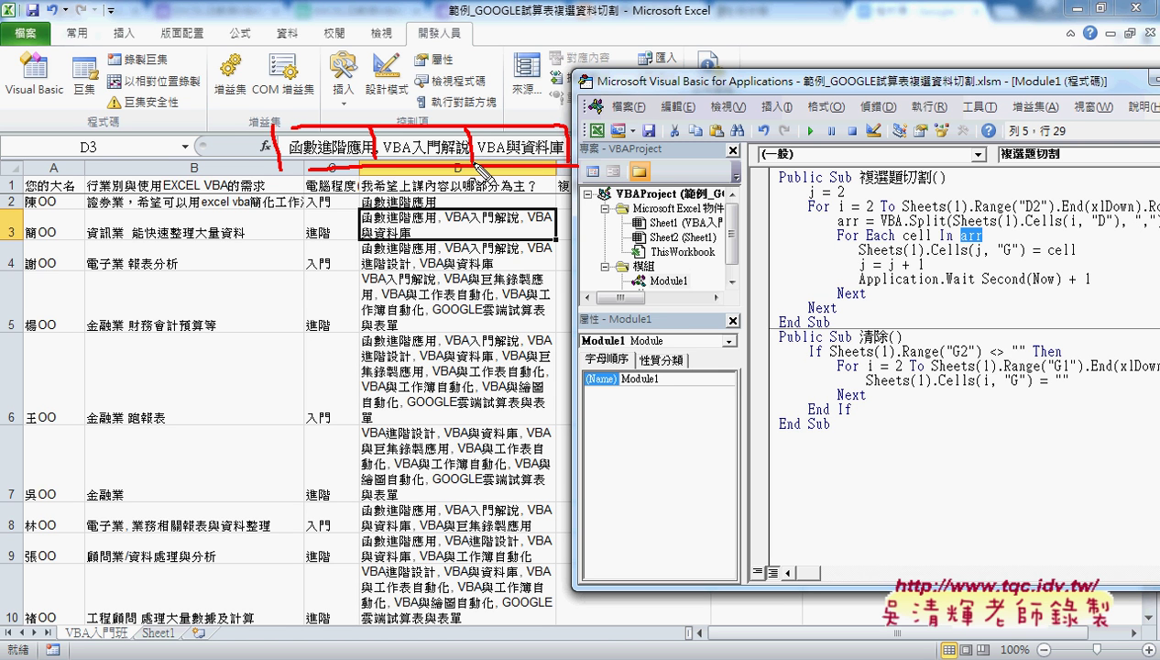
drag(572, 149, 881, 245)
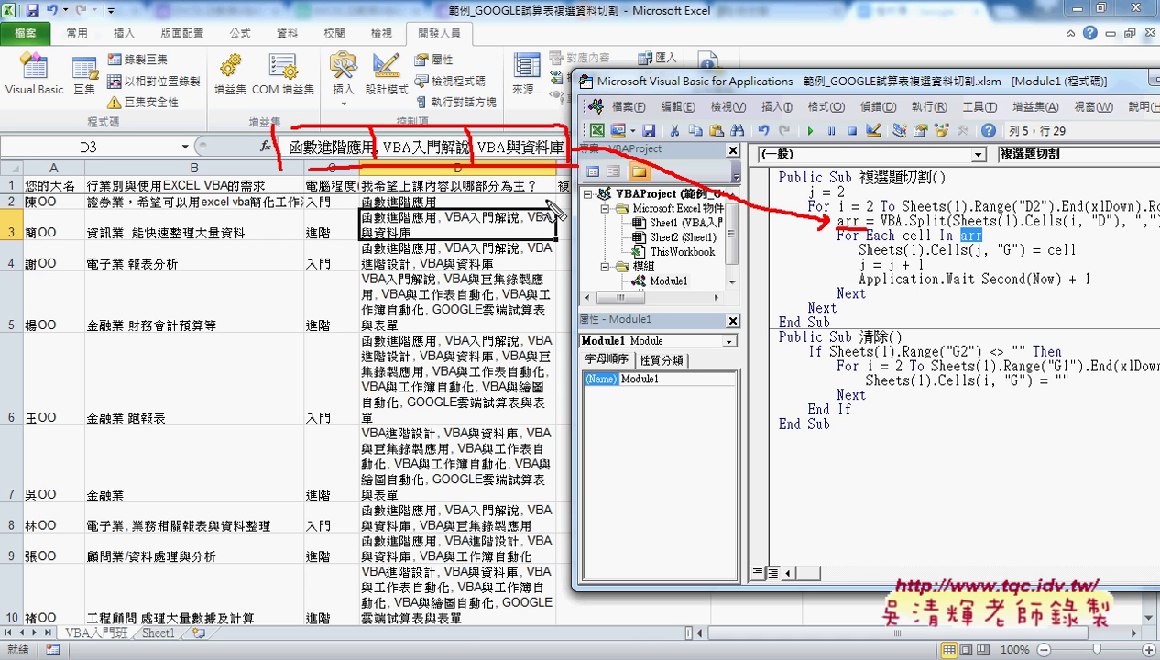
mouse_move(363, 168)
mouse_down()
mouse_move(357, 138)
mouse_move(568, 240)
mouse_up()
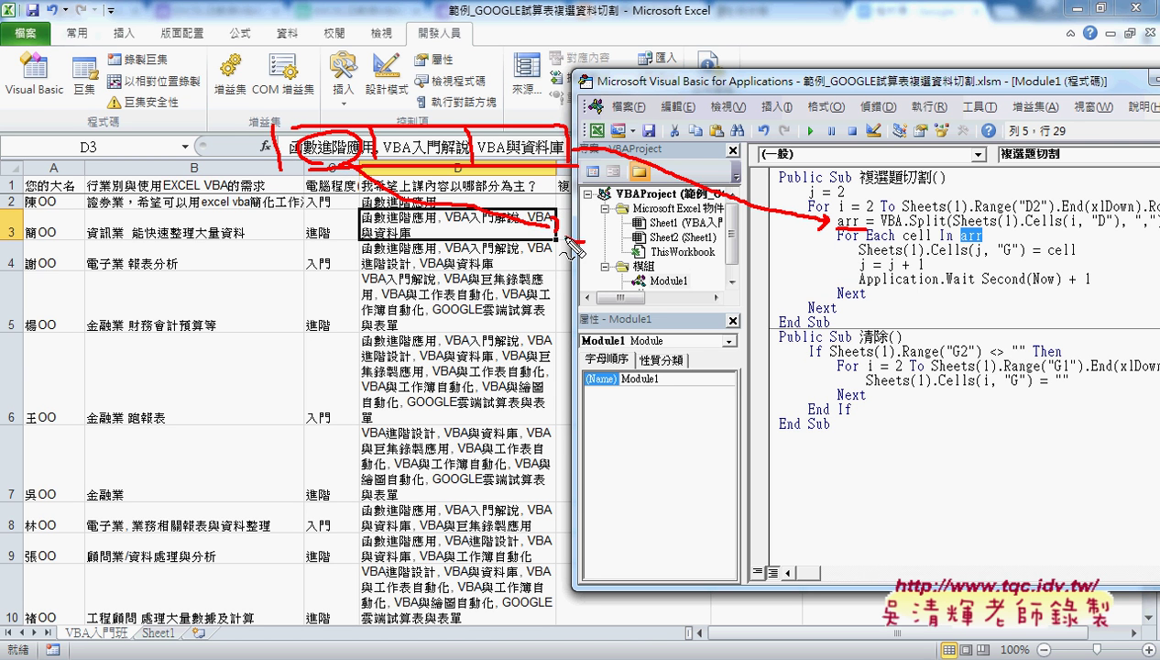
mouse_move(427, 169)
mouse_down()
mouse_move(456, 157)
mouse_move(600, 273)
mouse_up()
mouse_move(541, 164)
mouse_down()
mouse_move(570, 286)
mouse_move(550, 271)
mouse_up()
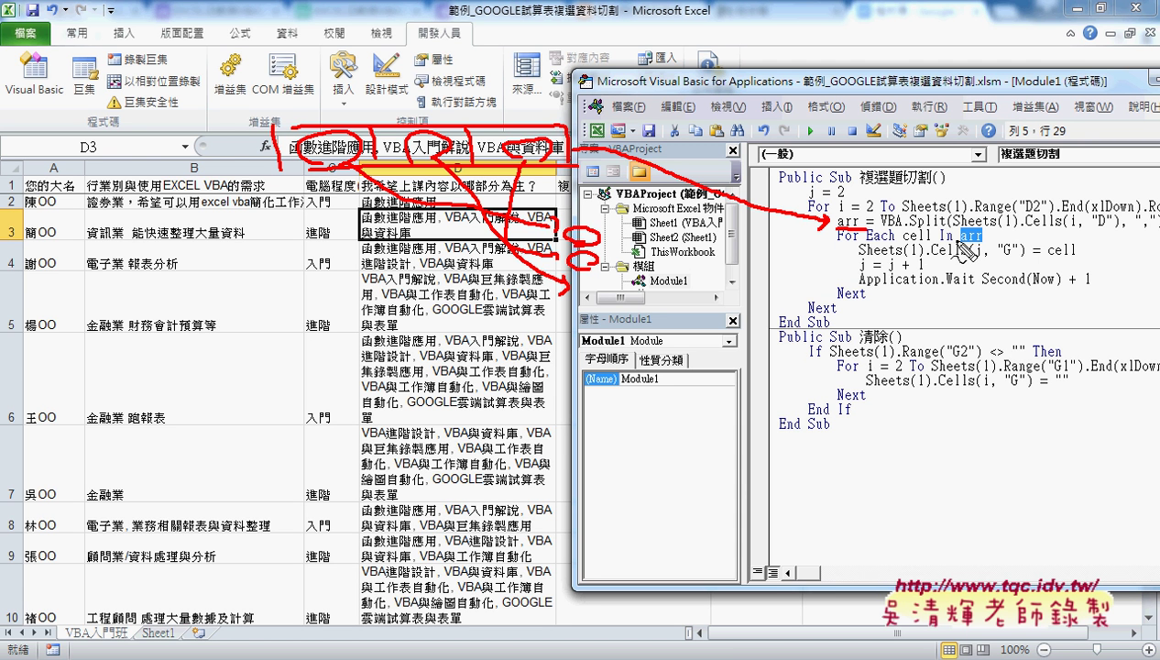
drag(904, 240, 931, 246)
drag(960, 264, 984, 241)
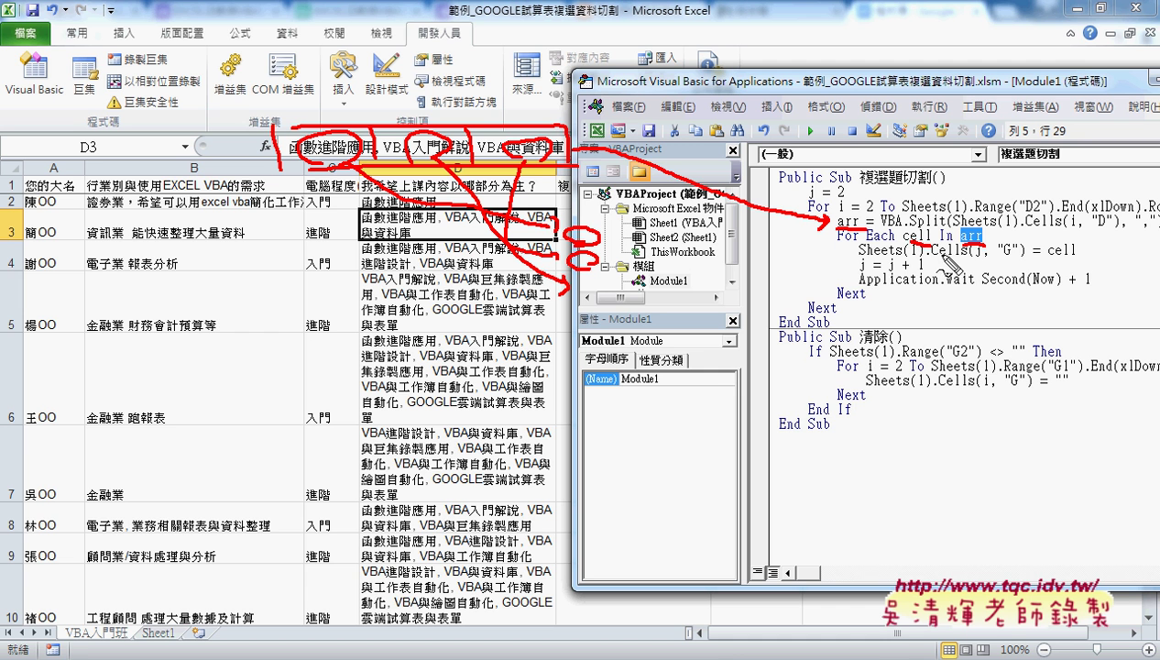
mouse_move(1067, 280)
mouse_down()
mouse_move(1091, 277)
mouse_move(1071, 258)
mouse_up()
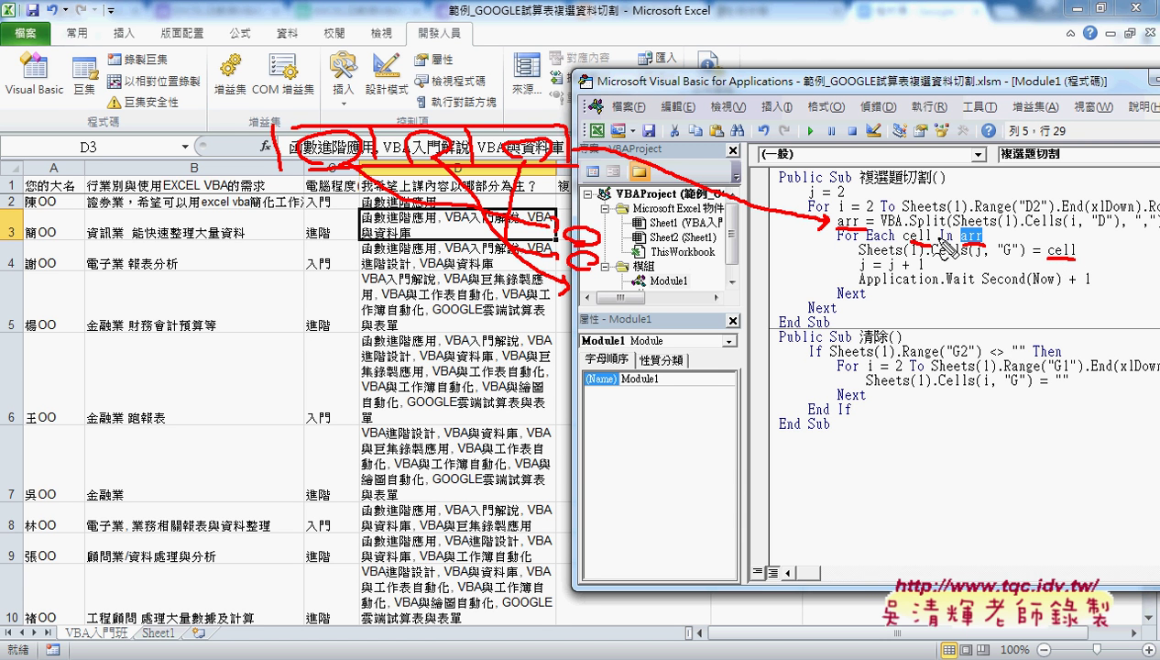
mouse_move(960, 215)
mouse_down()
mouse_move(943, 195)
mouse_move(924, 244)
mouse_up()
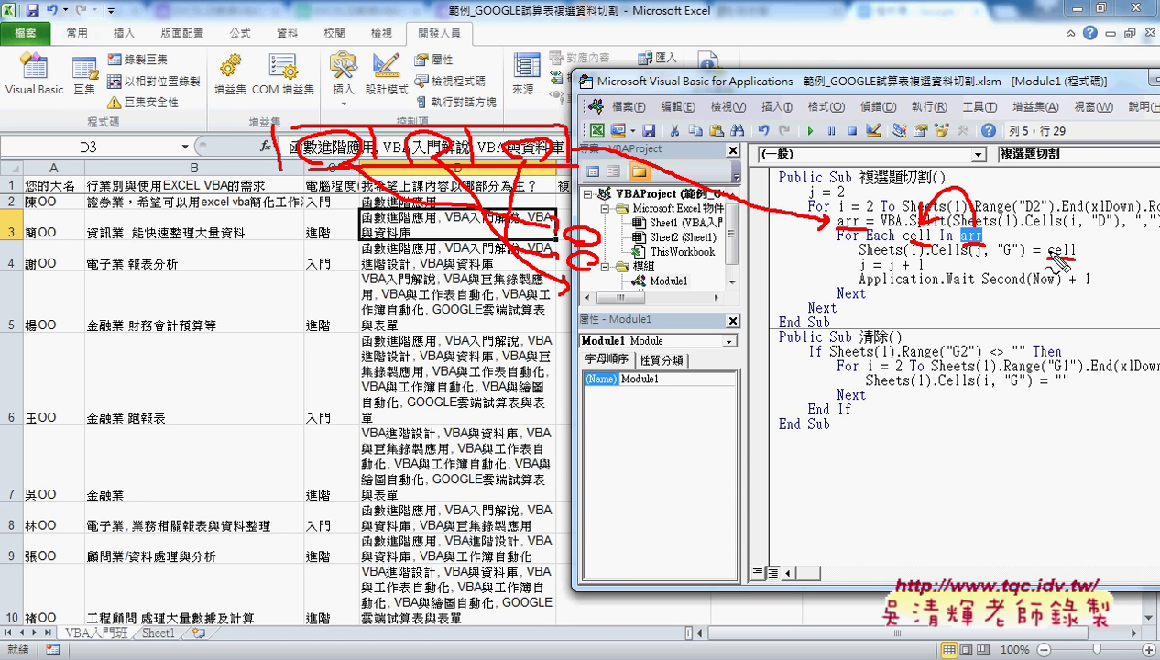
drag(1020, 260, 937, 260)
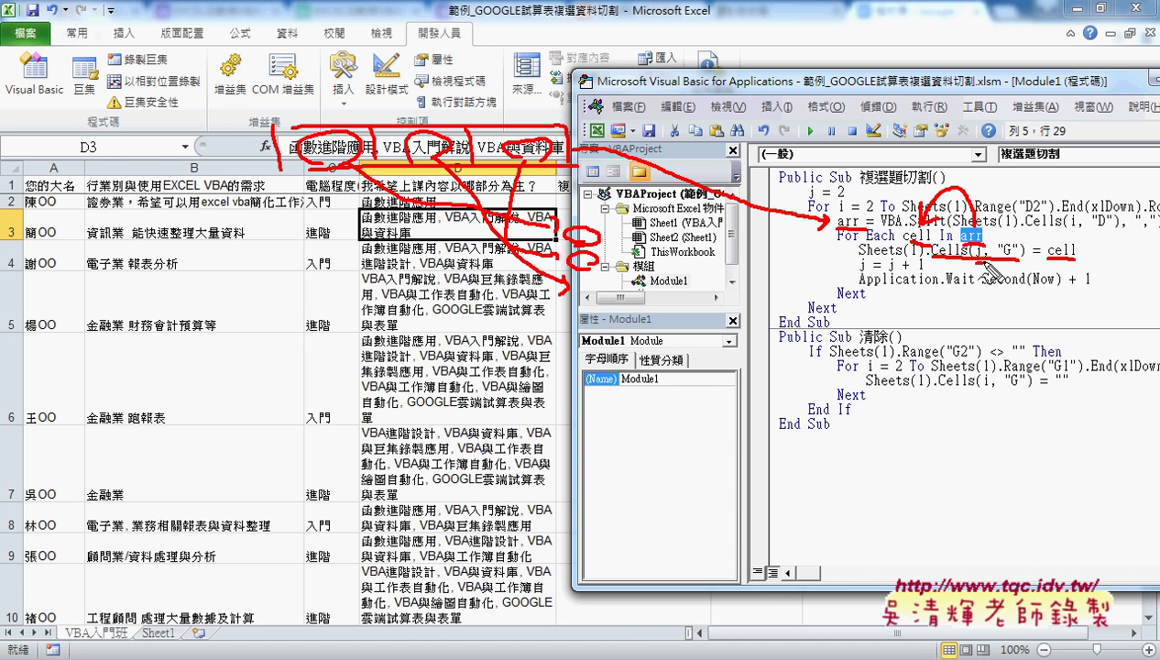
drag(1063, 258, 1008, 252)
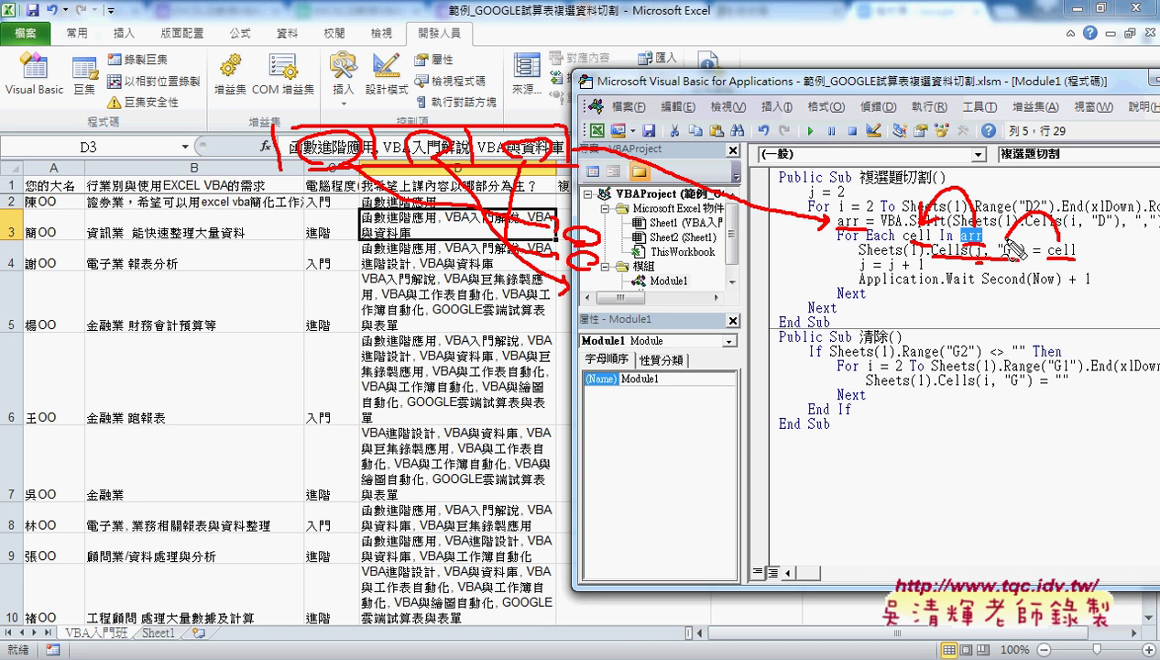
drag(857, 271, 927, 271)
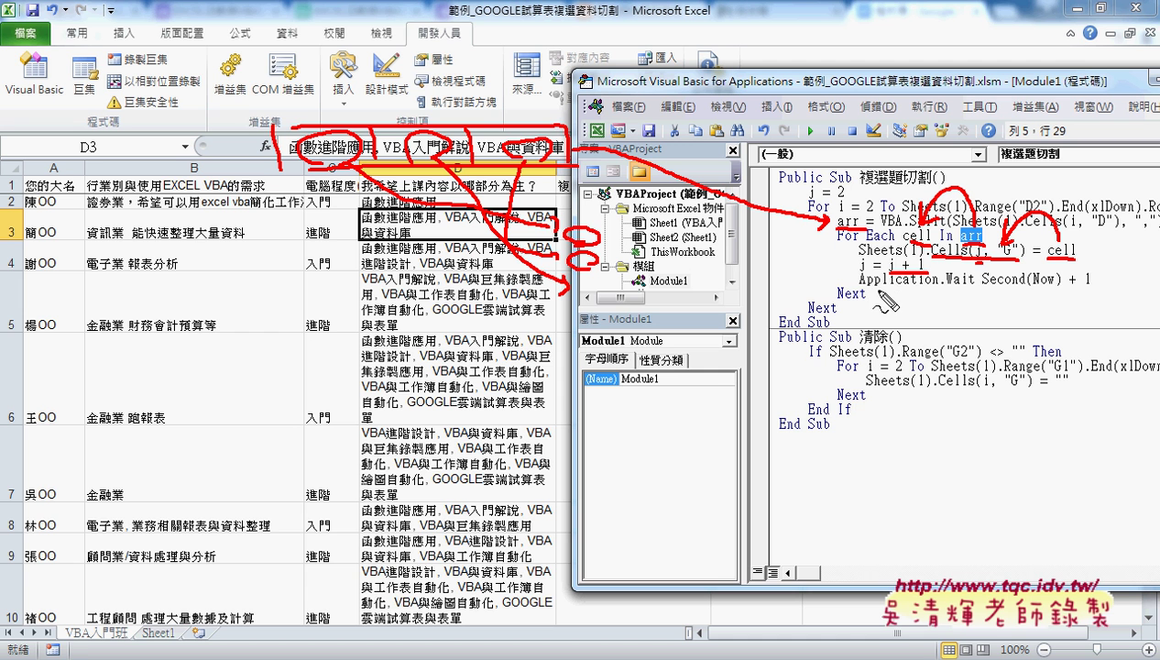
drag(862, 285, 1063, 286)
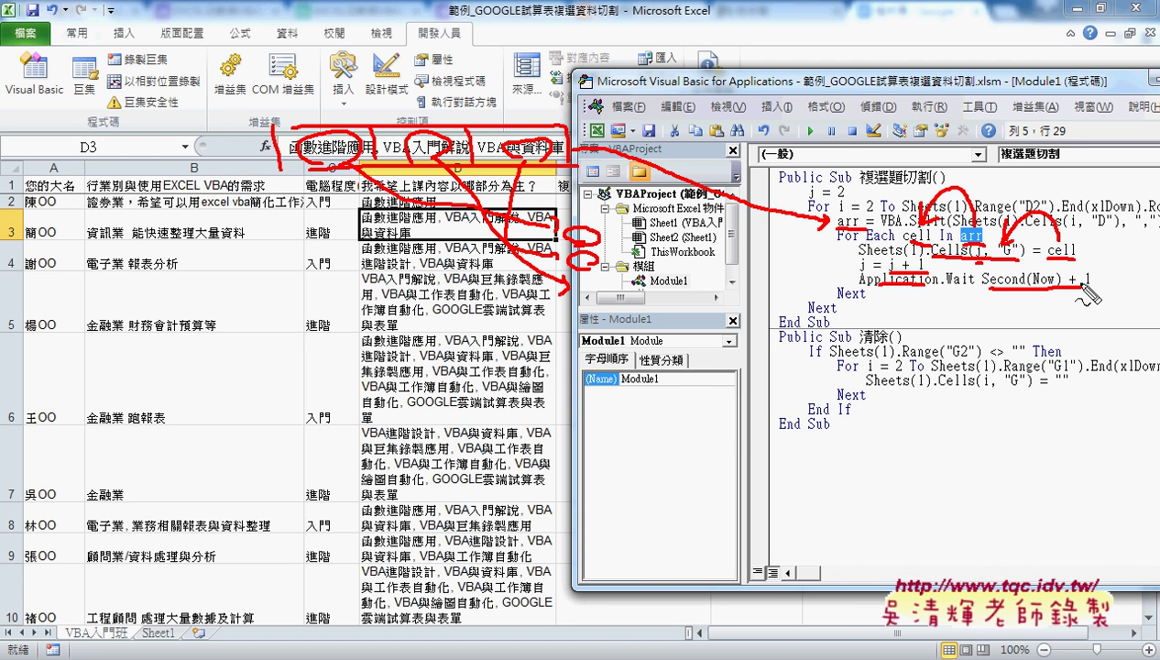
key(Escape)
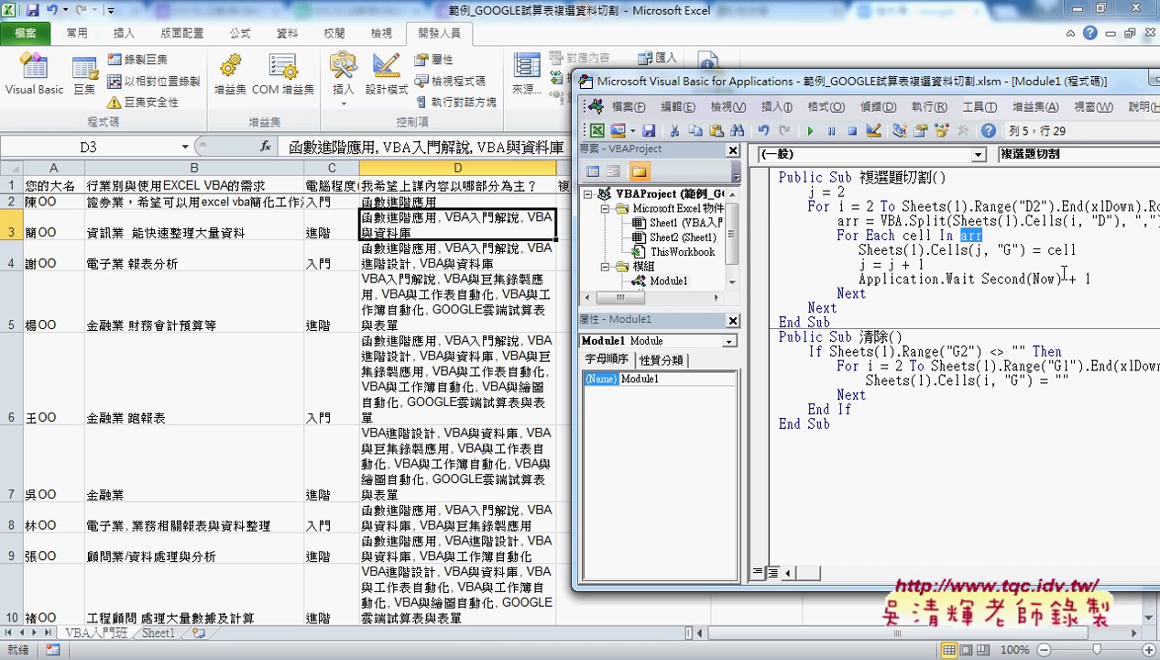
- Place the caret inside the 複選題切割 macro and move the editor aside to uncover the sheet
click(843, 294)
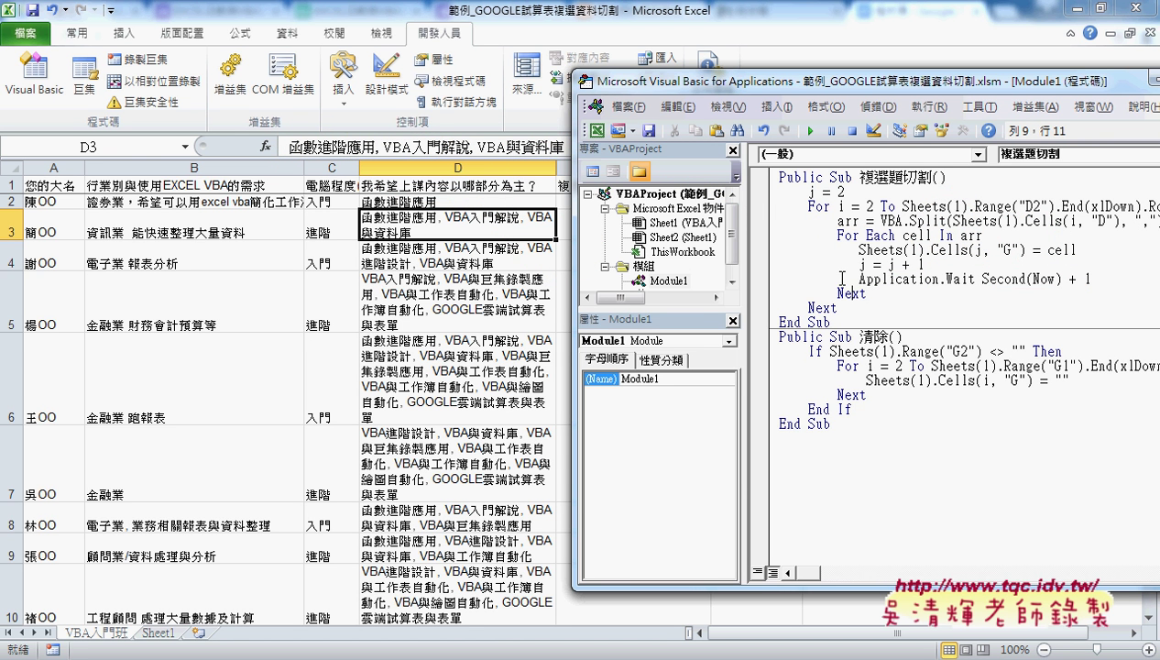
click(872, 236)
drag(471, 165, 469, 161)
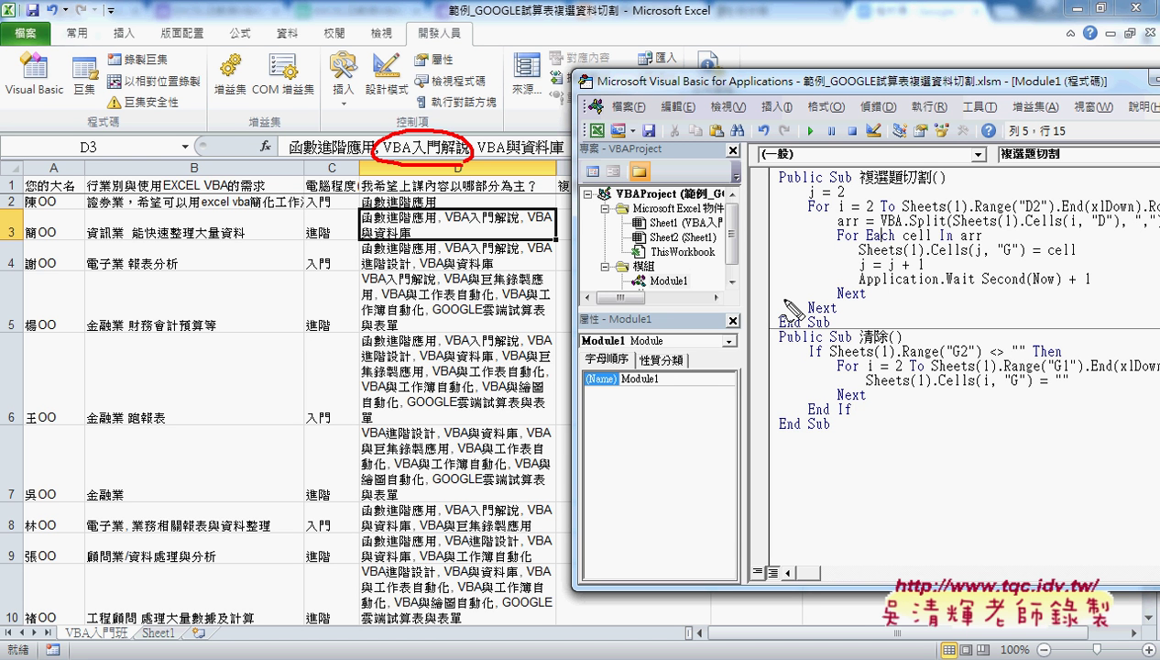
drag(514, 246, 517, 229)
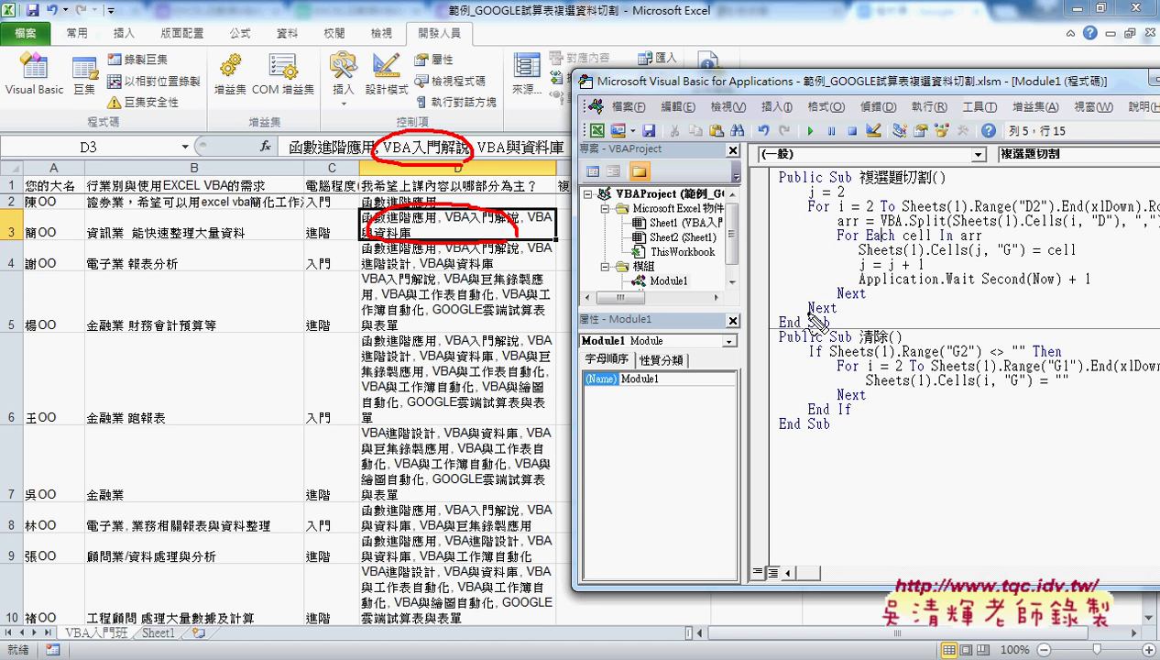
drag(422, 273, 492, 283)
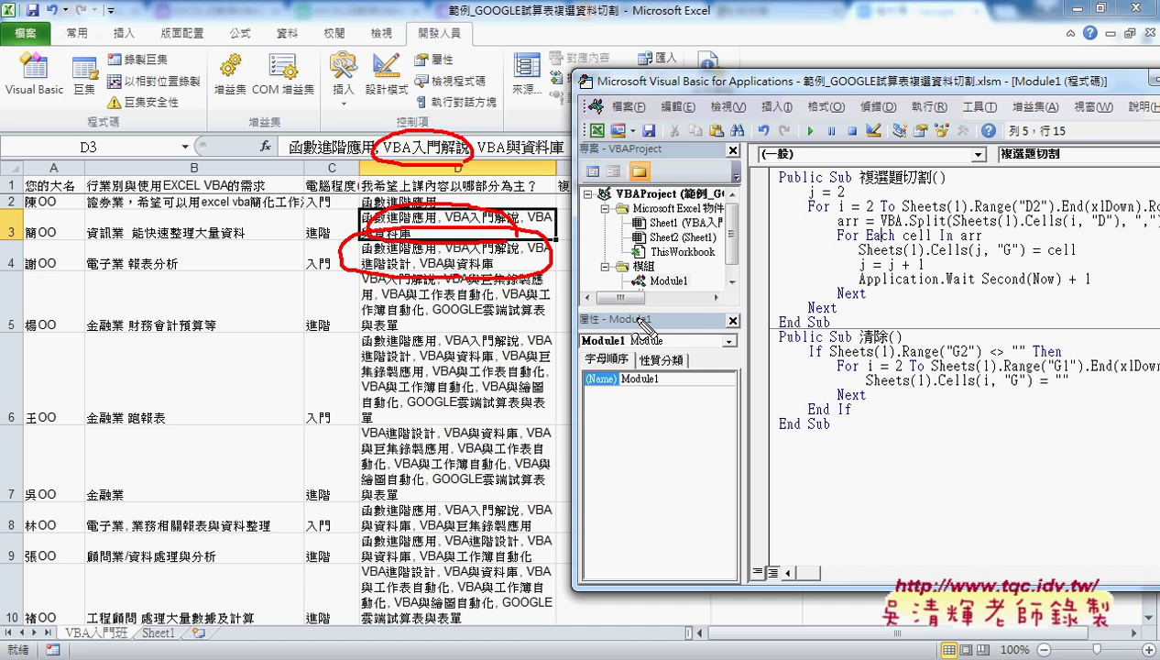
mouse_move(761, 83)
mouse_down()
mouse_move(887, 96)
mouse_move(917, 85)
mouse_up()
- Start step debugging with F8 and narrow the Project Explorer to give the code more room
key(F8)
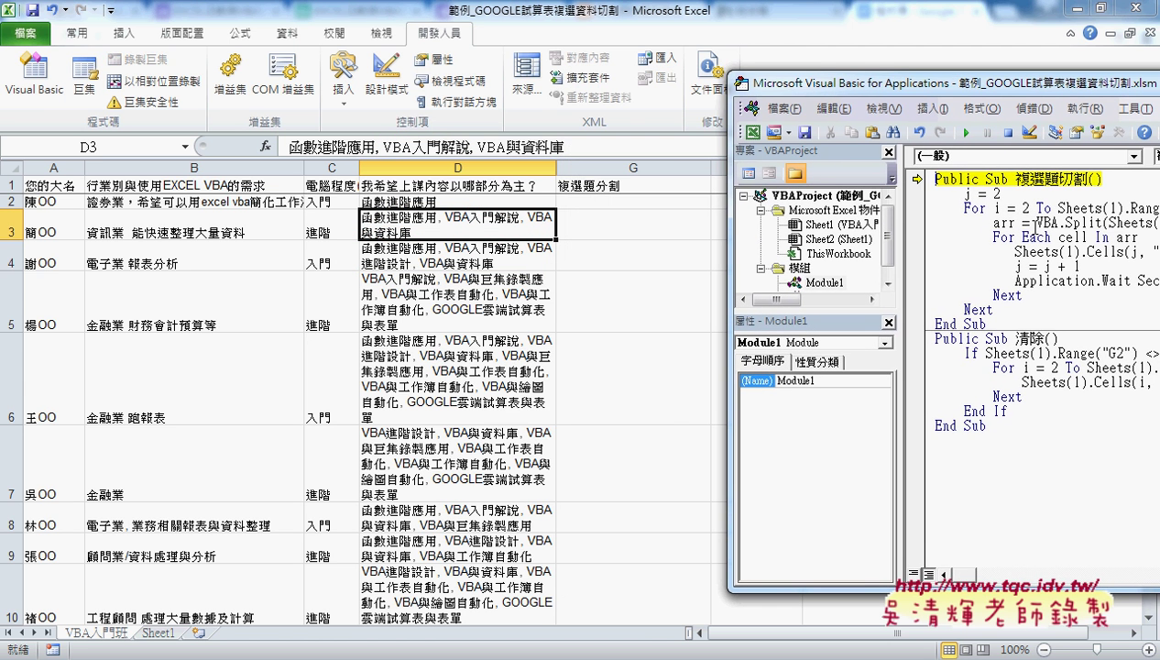
key(F8)
key(F8)
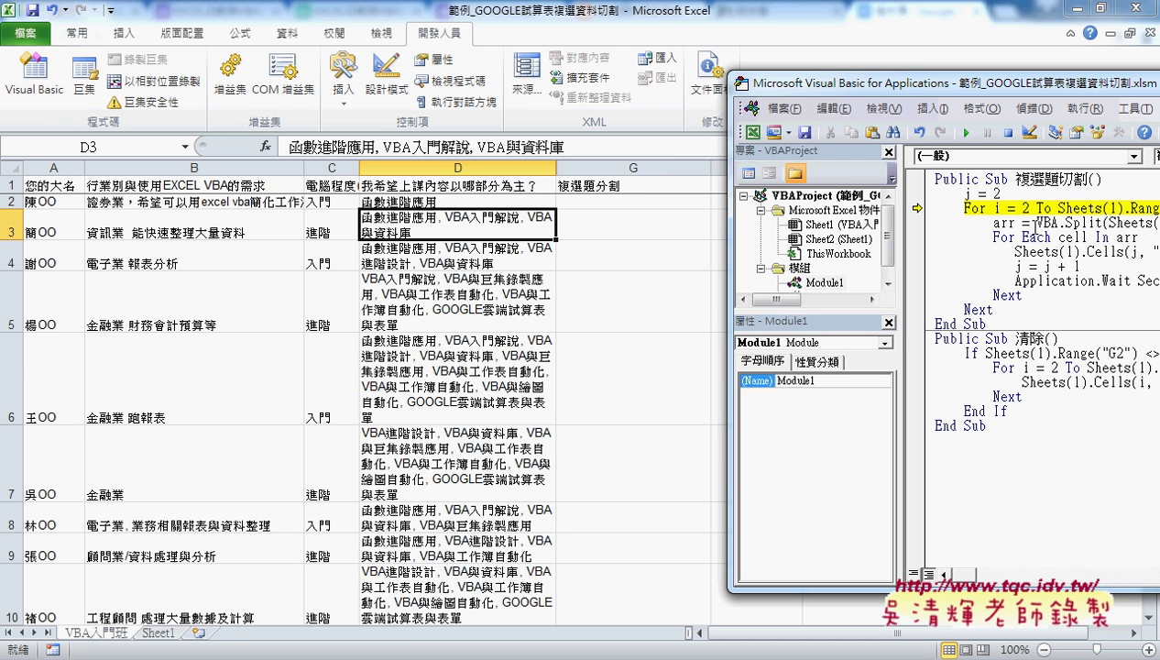
click(887, 216)
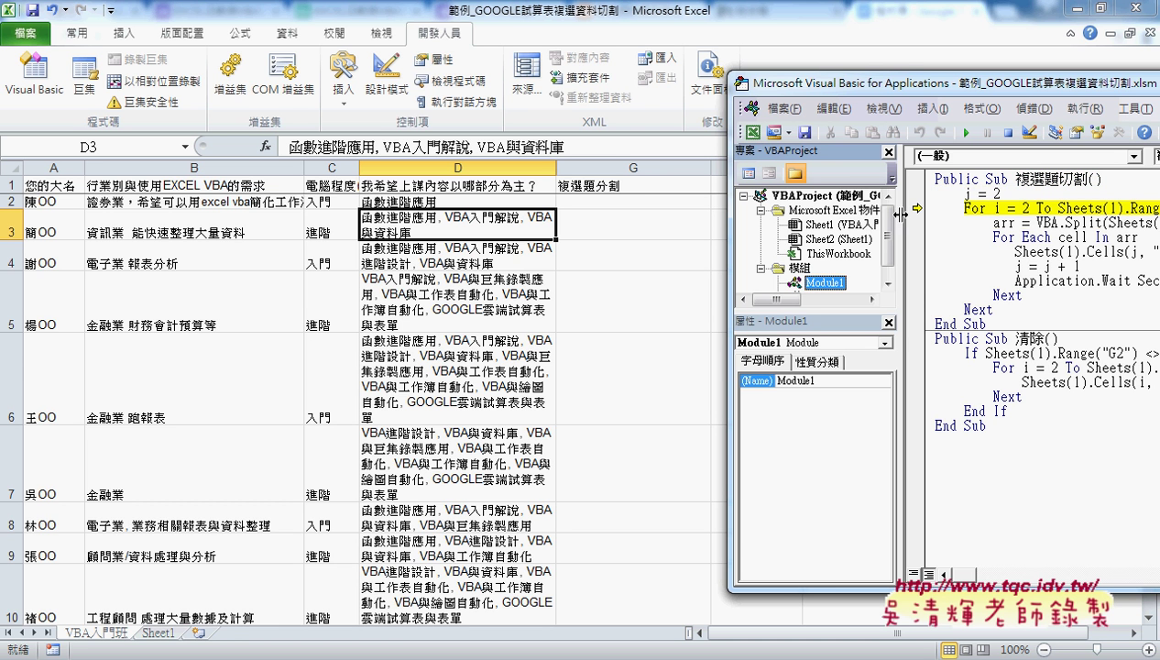
drag(804, 218, 798, 219)
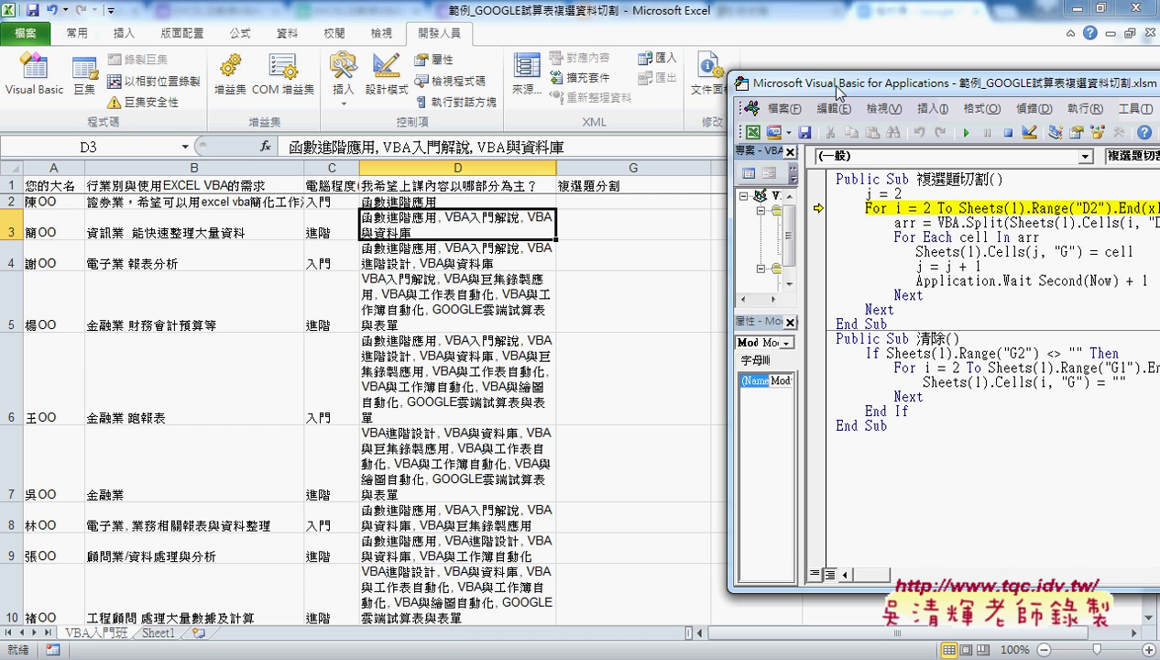
drag(838, 83, 810, 89)
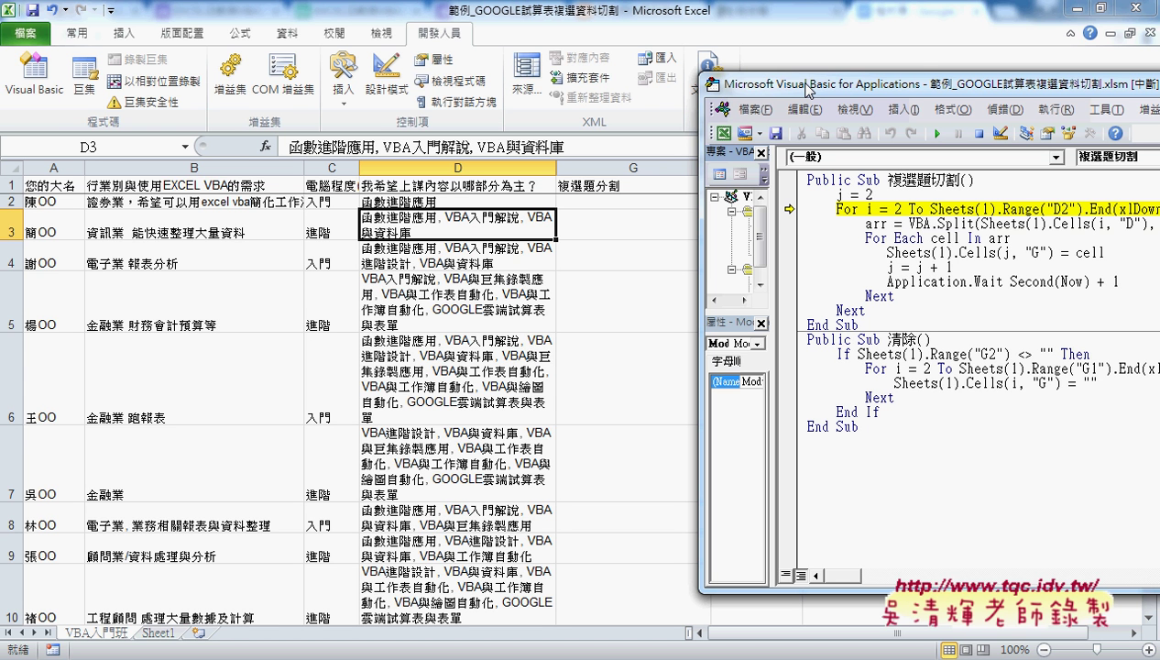
- Step past the Split line to For Each cell In arr and select arr
key(F8)
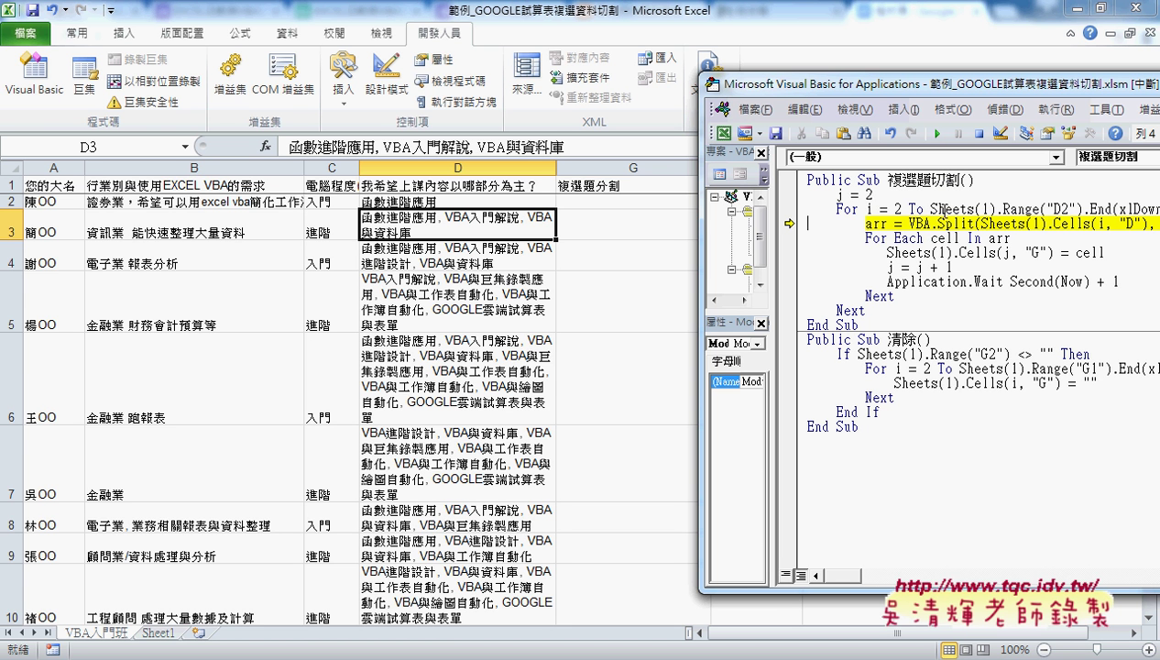
drag(931, 208, 1096, 208)
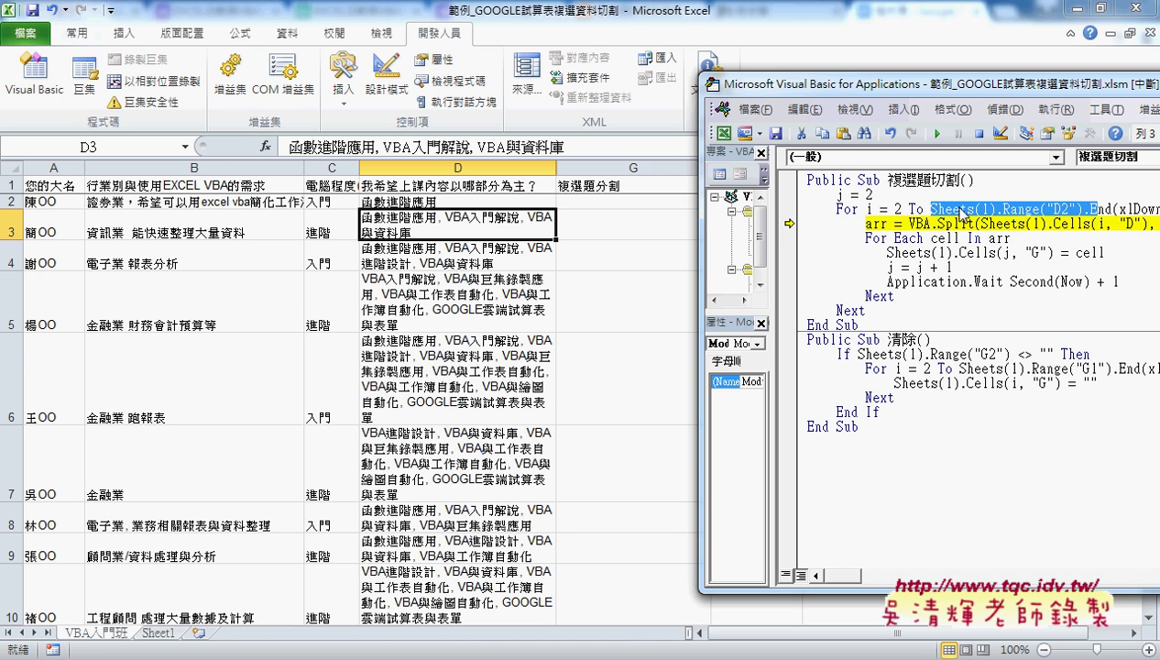
key(F8)
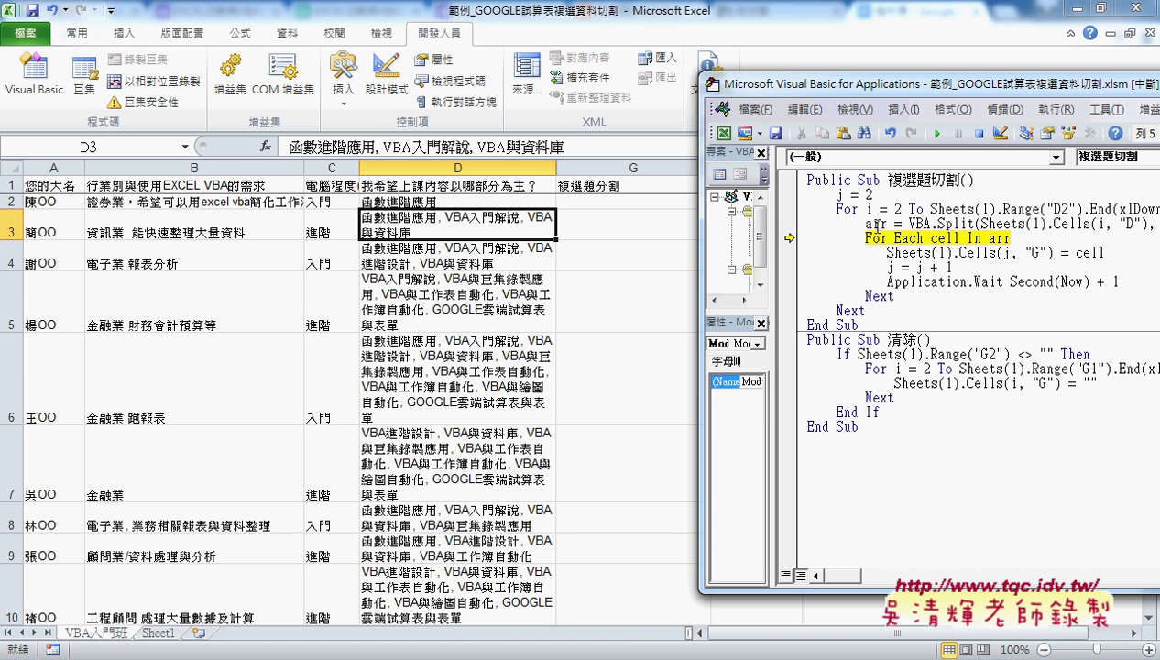
click(871, 223)
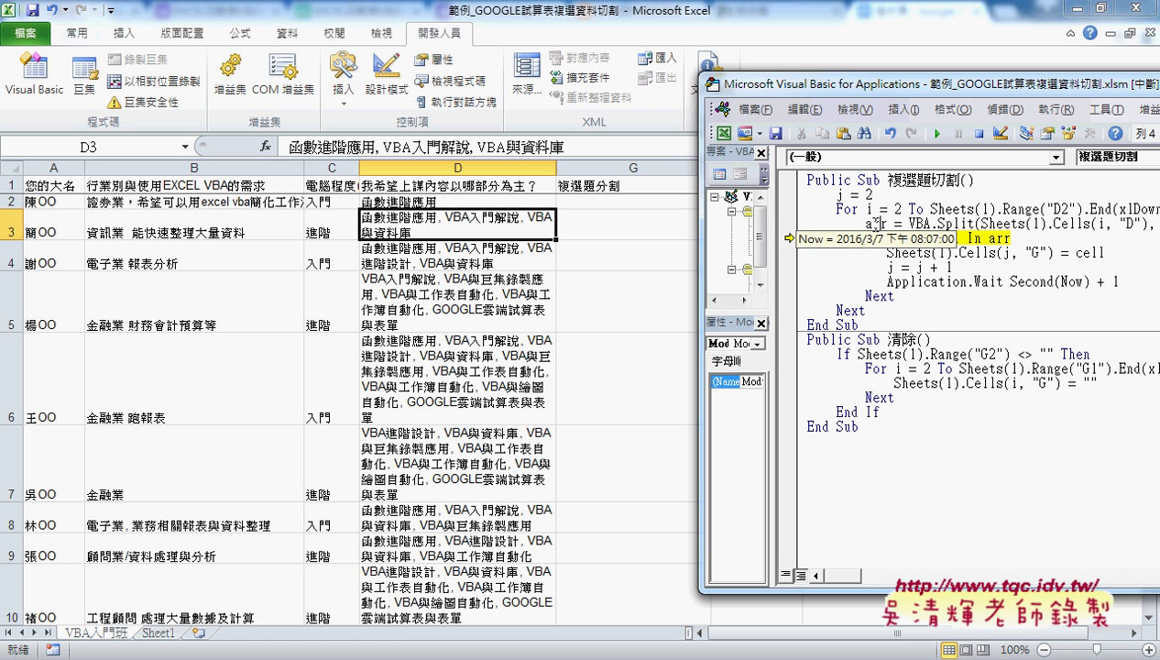
drag(865, 223, 887, 223)
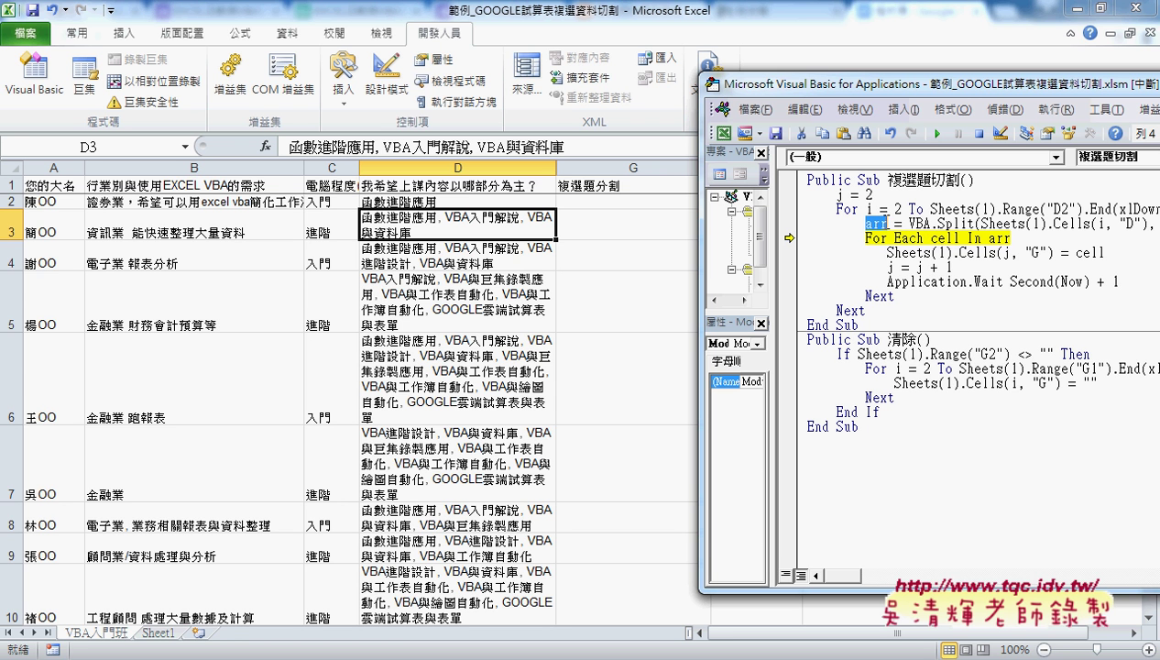
- Add a watch on arr and expand it to show arr(0) holding 函數進階應用
right_click(877, 234)
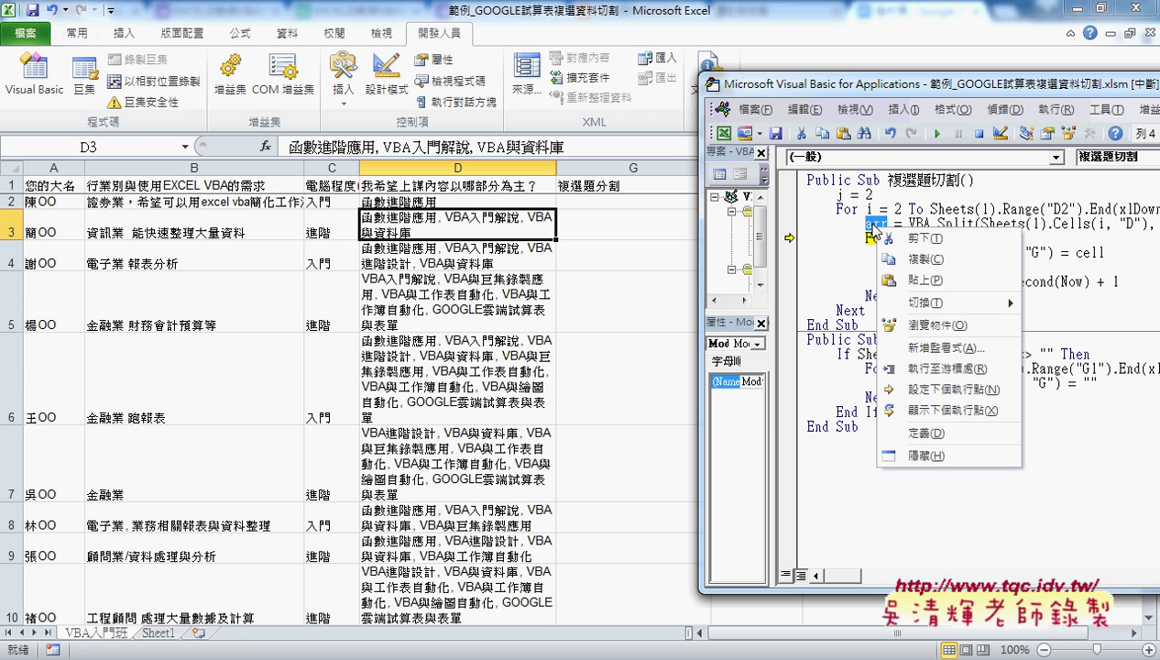
click(912, 354)
click(704, 182)
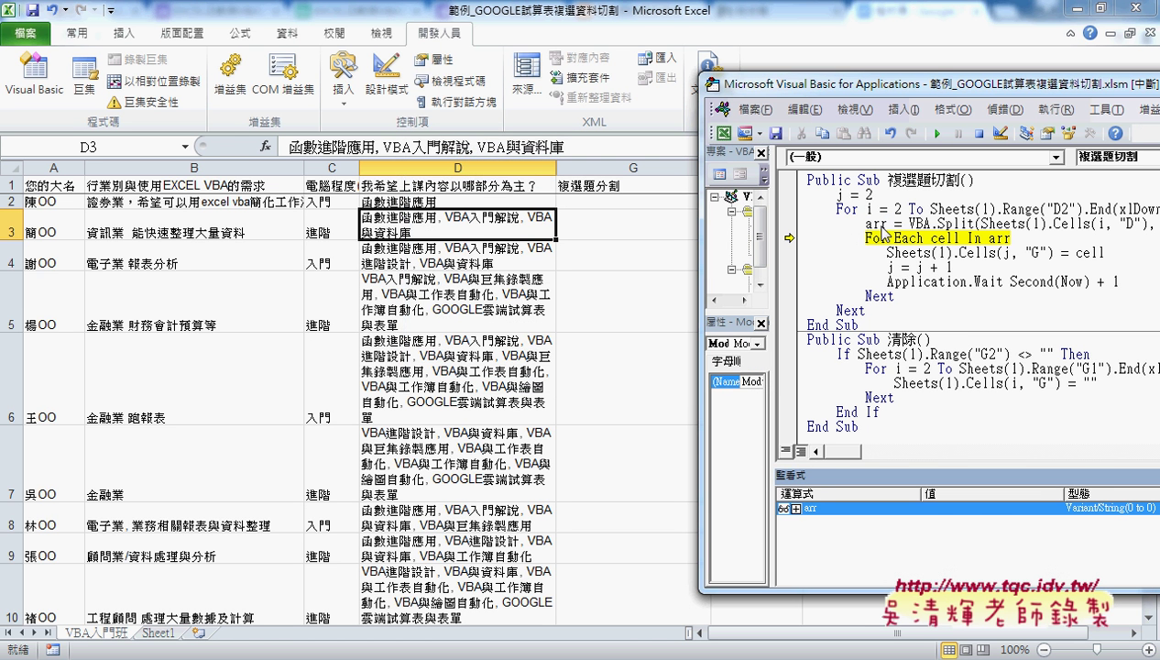
click(796, 510)
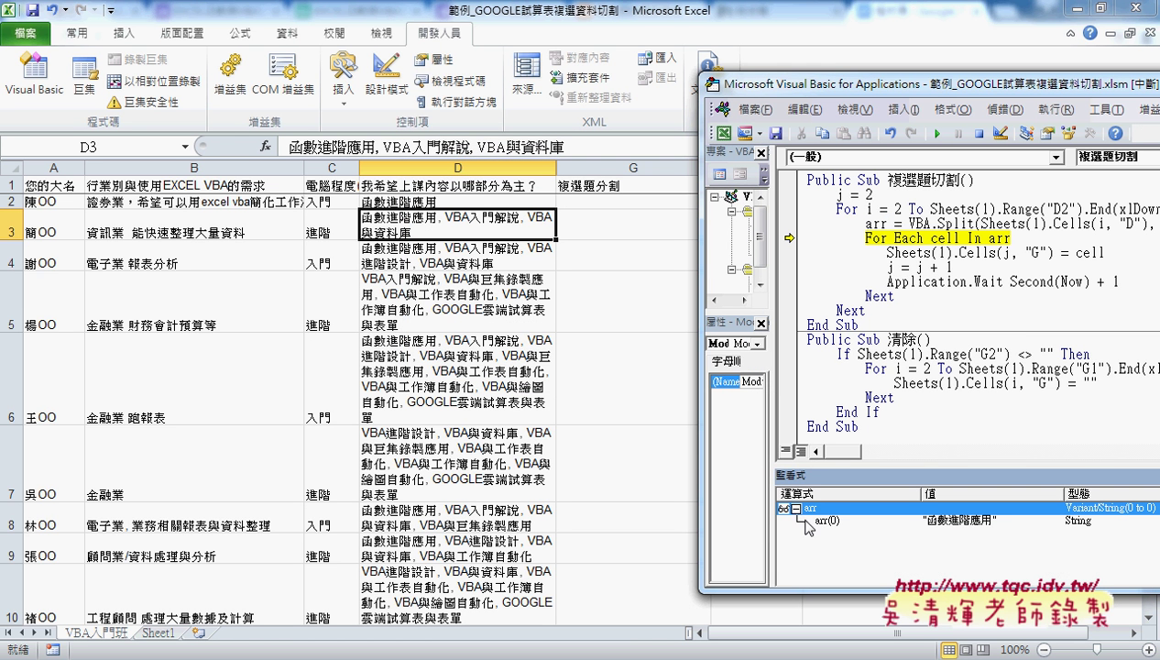
click(813, 519)
drag(864, 85, 516, 60)
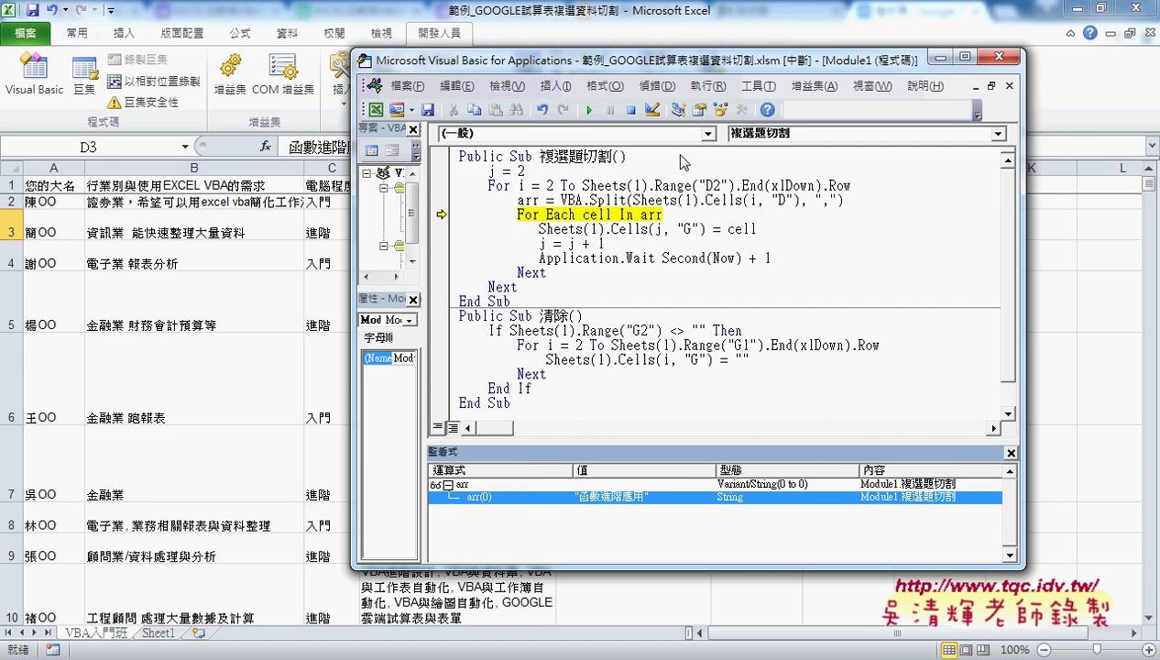
- Step through writing the first answer into column G until the wait line
drag(688, 61, 871, 55)
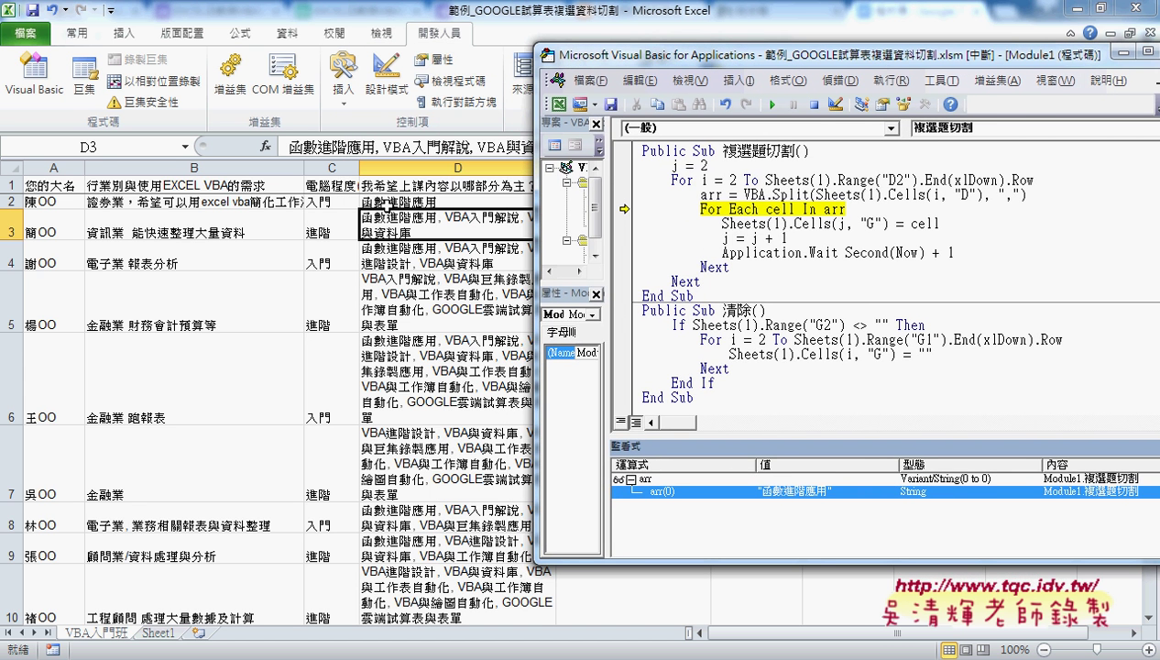
click(739, 220)
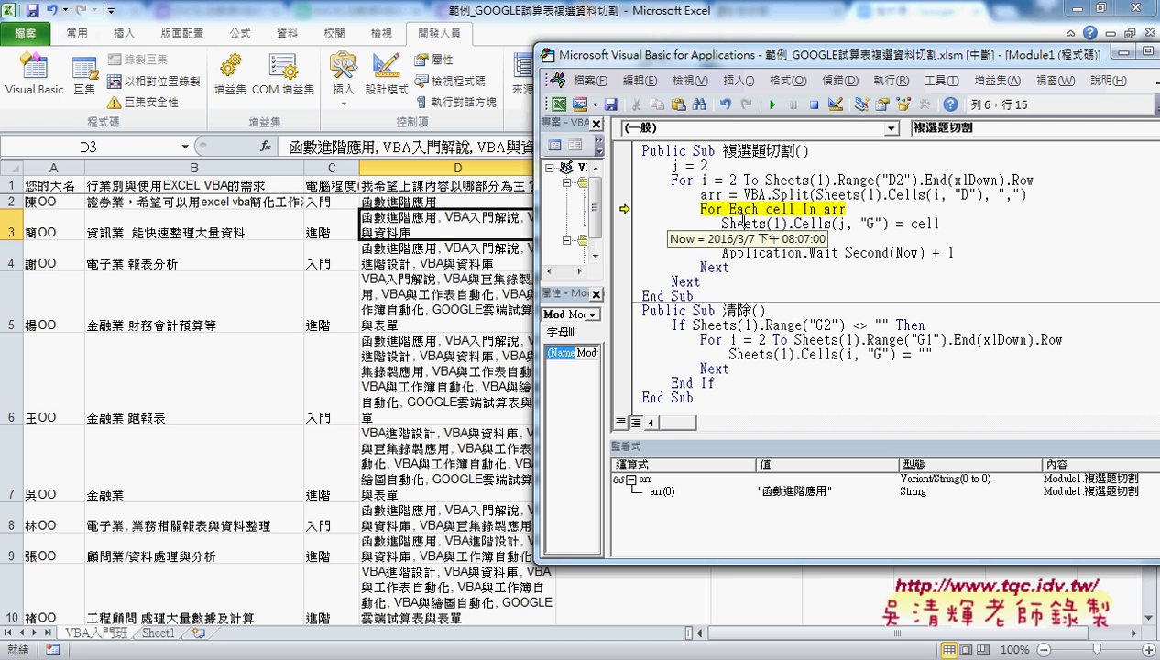
key(F8)
key(F8)
key(F8)
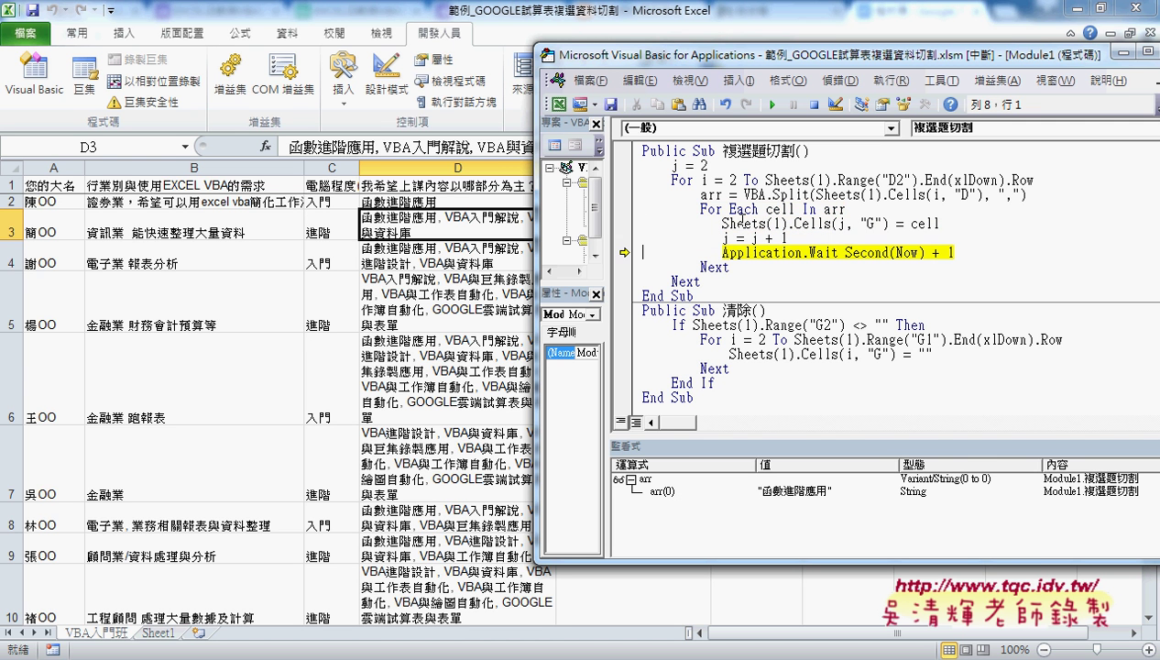
key(F8)
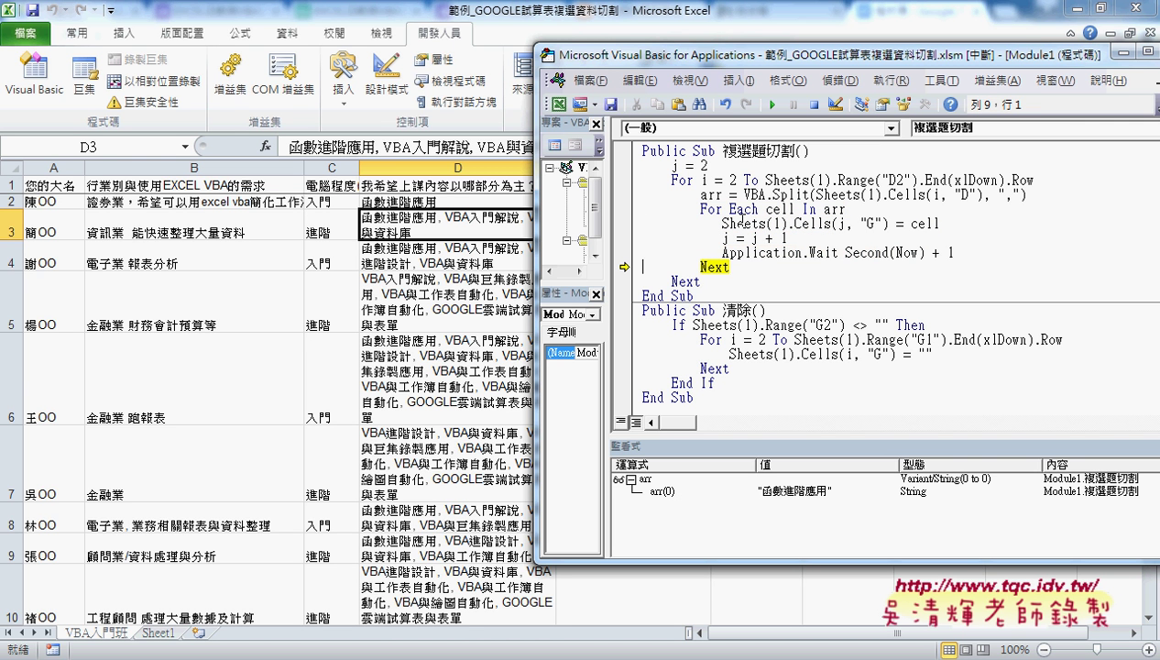
- Comment out Application.Wait with an apostrophe and step on to the next row's split
click(720, 252)
text(')
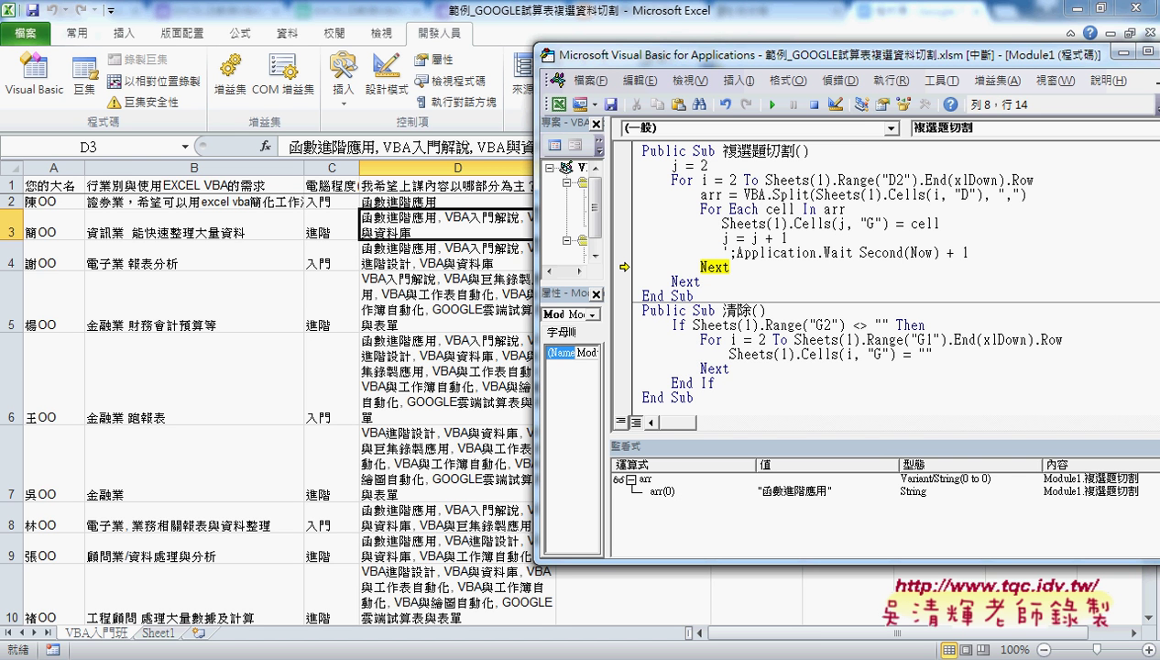
click(777, 292)
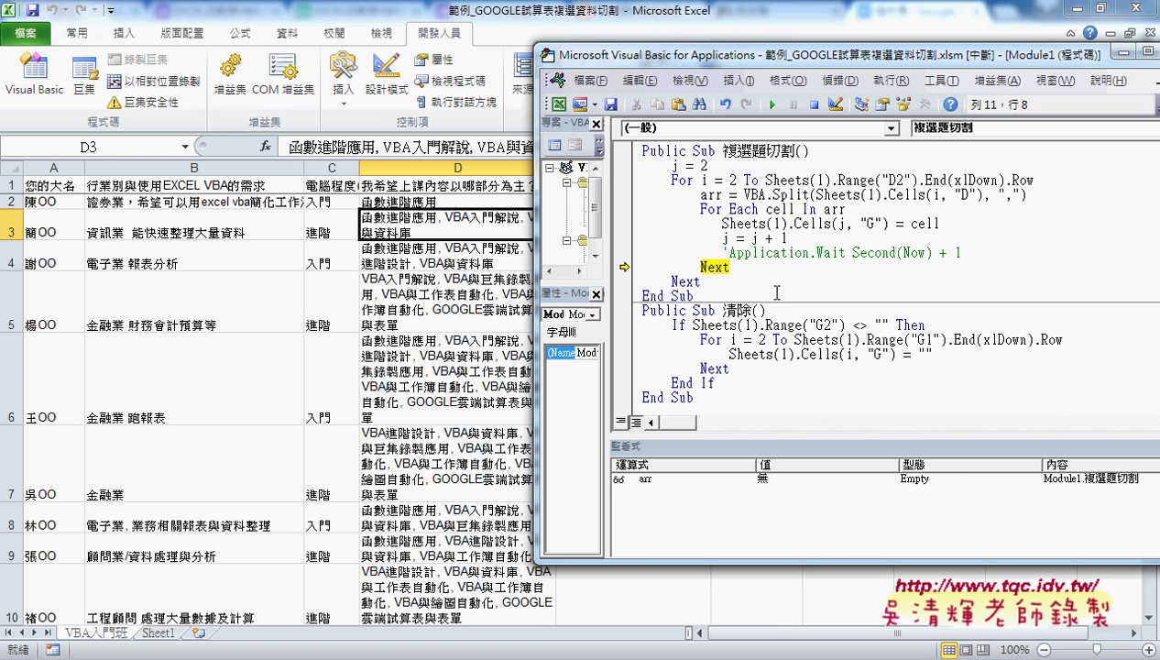
key(F8)
key(F8)
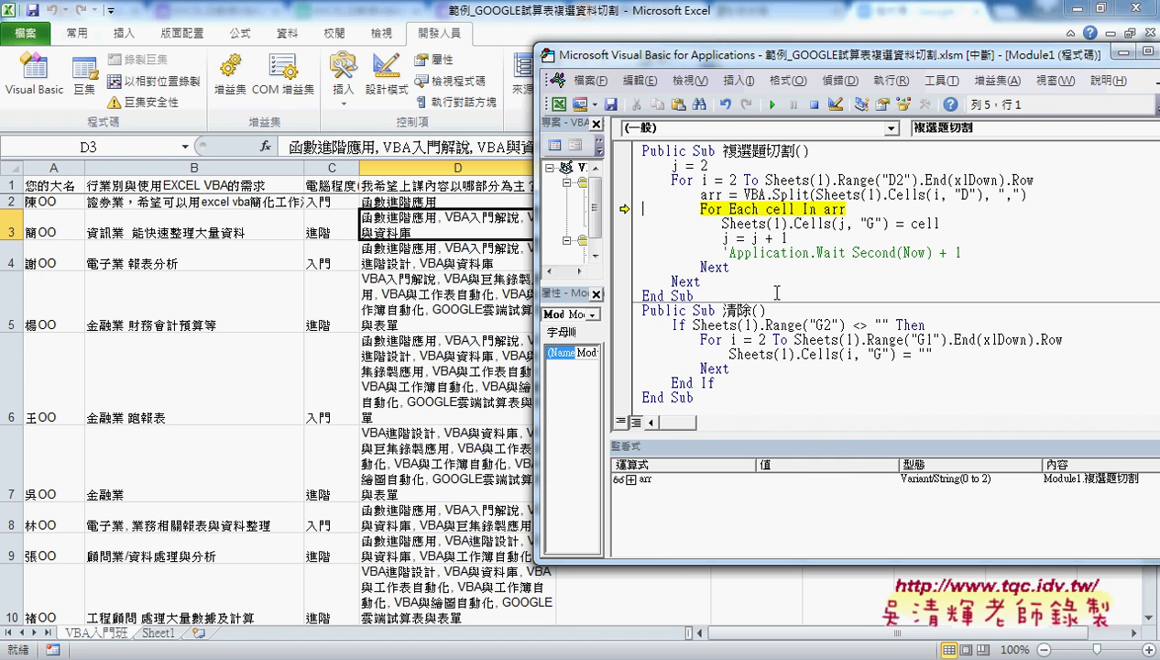
- Uncover column G and expand arr to show D3's split items 函數進階應用, VBA入門解說 and VBA與資料庫
drag(740, 63, 895, 61)
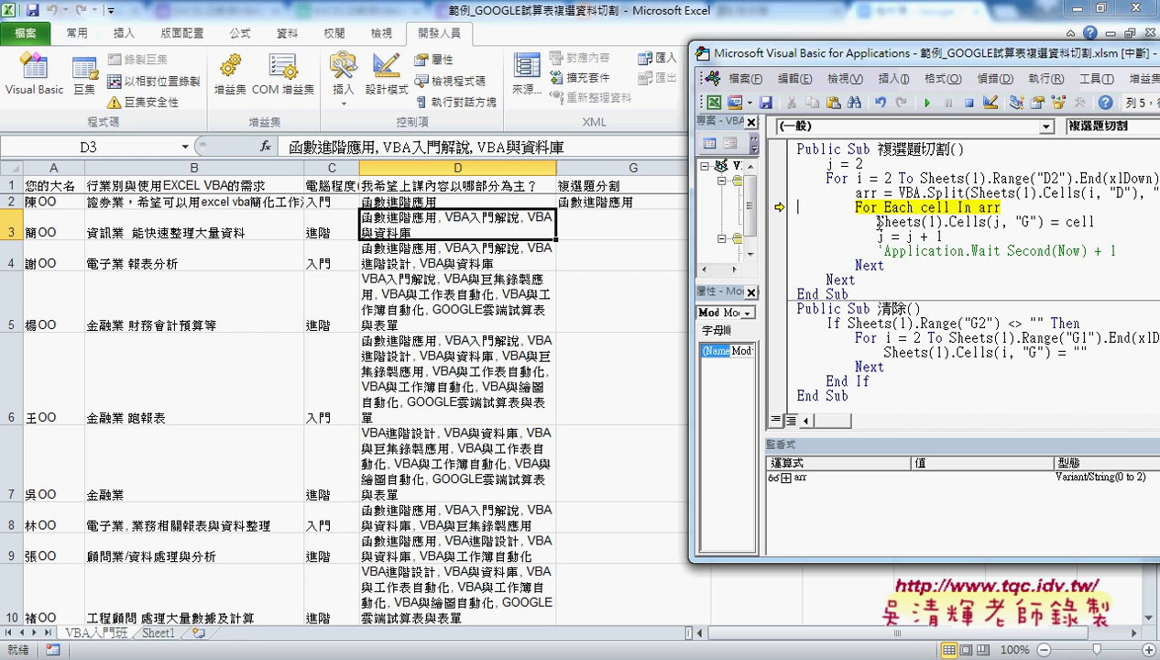
click(787, 479)
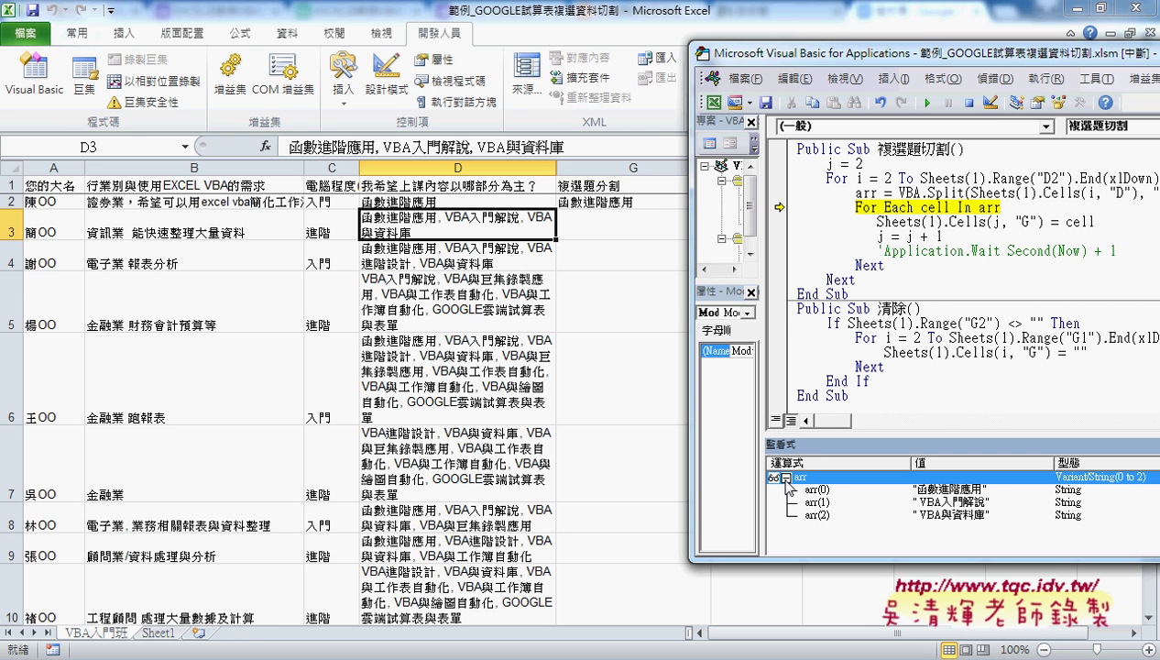
click(834, 489)
click(835, 503)
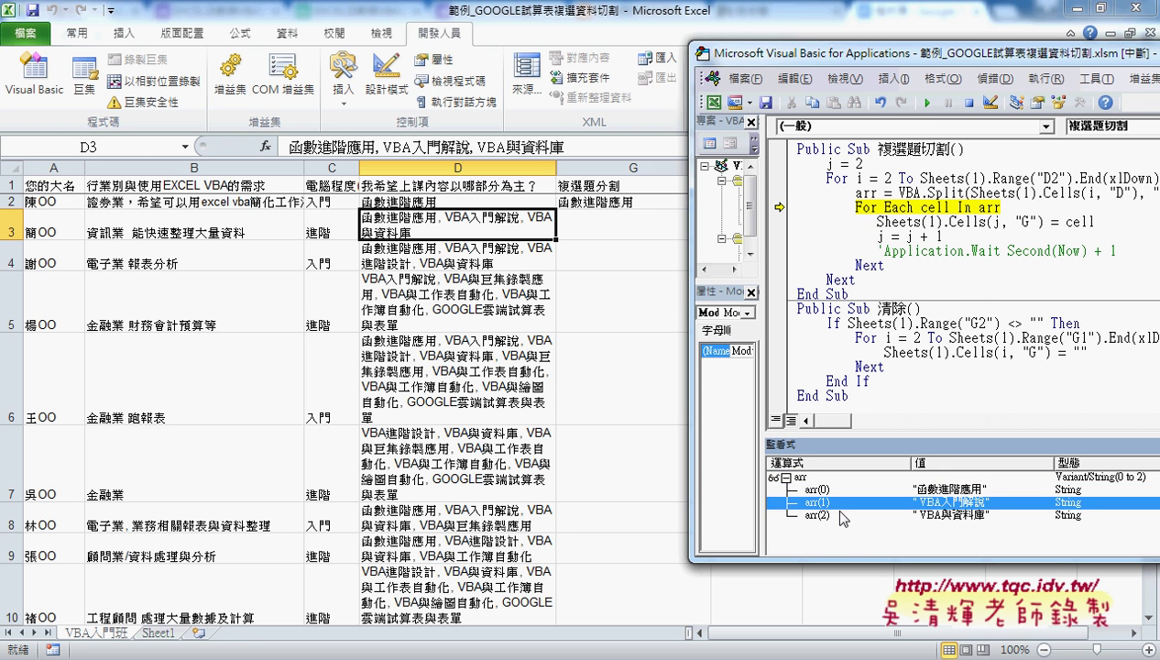
click(842, 515)
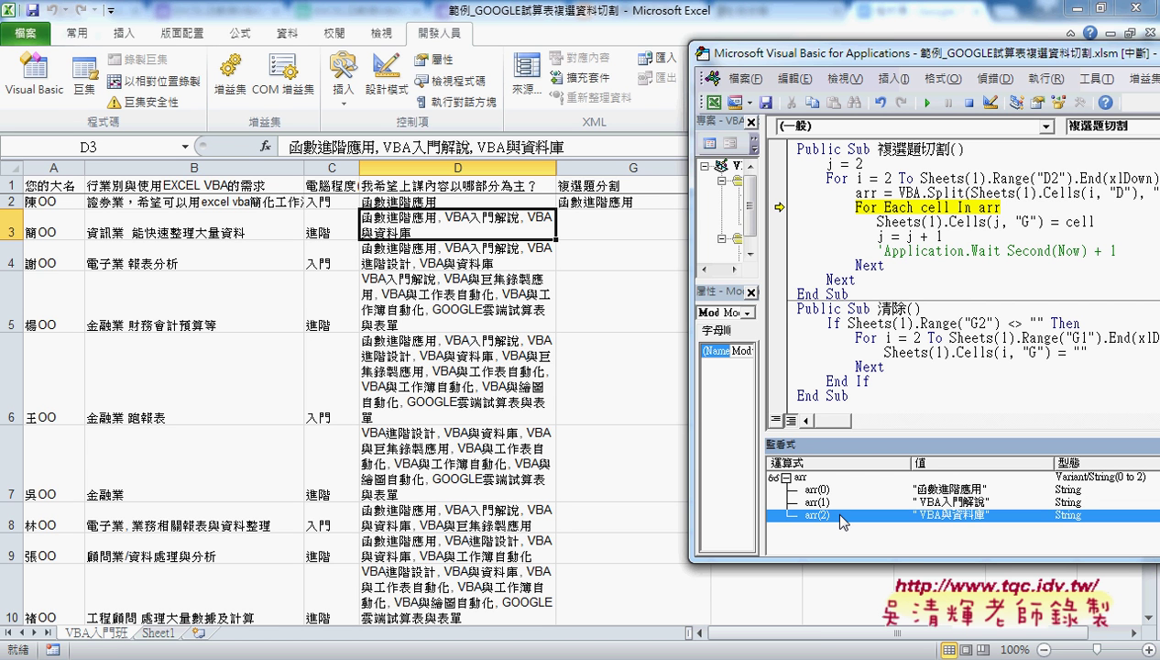
- Step the loop with F8 until G3:G5 hold D3's answers, then expand arr to show D4's four answers
key(F8)
key(F8)
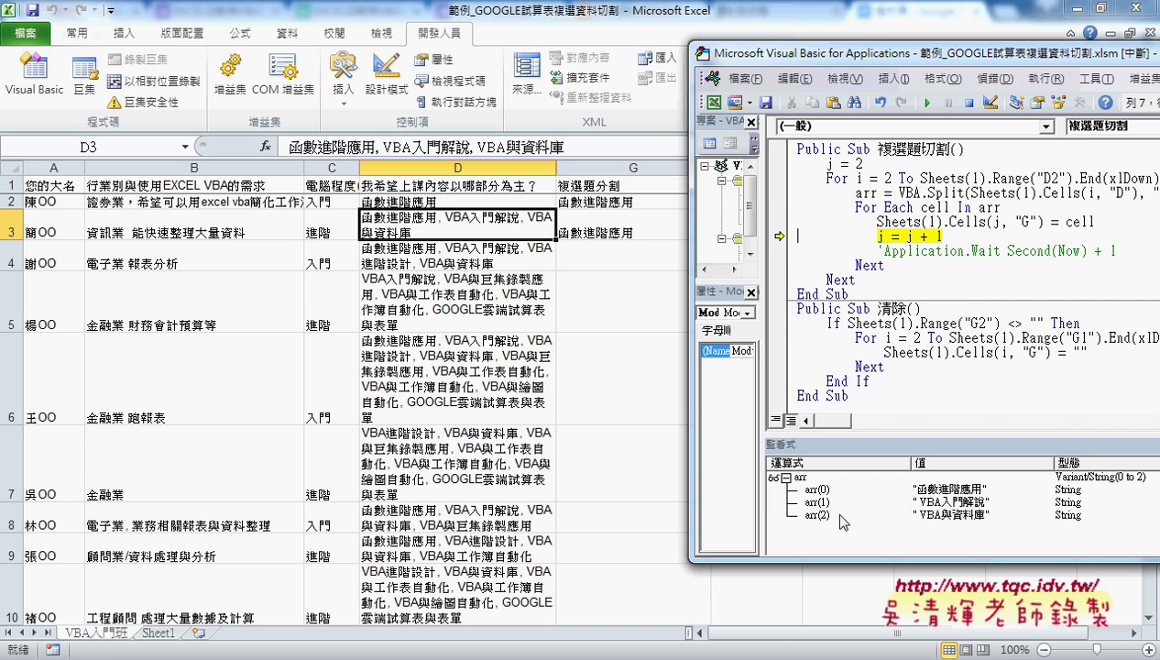
key(F8)
key(F8)
key(F8)
key(F8)
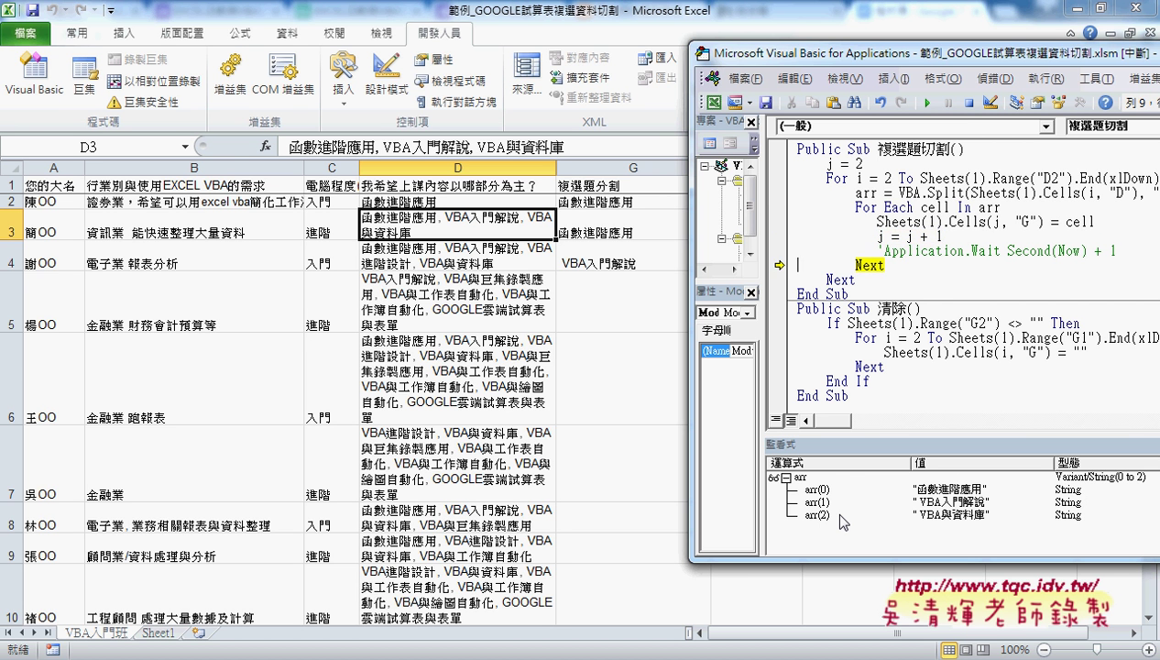
key(F8)
key(F8)
key(F8)
key(F8)
key(F8)
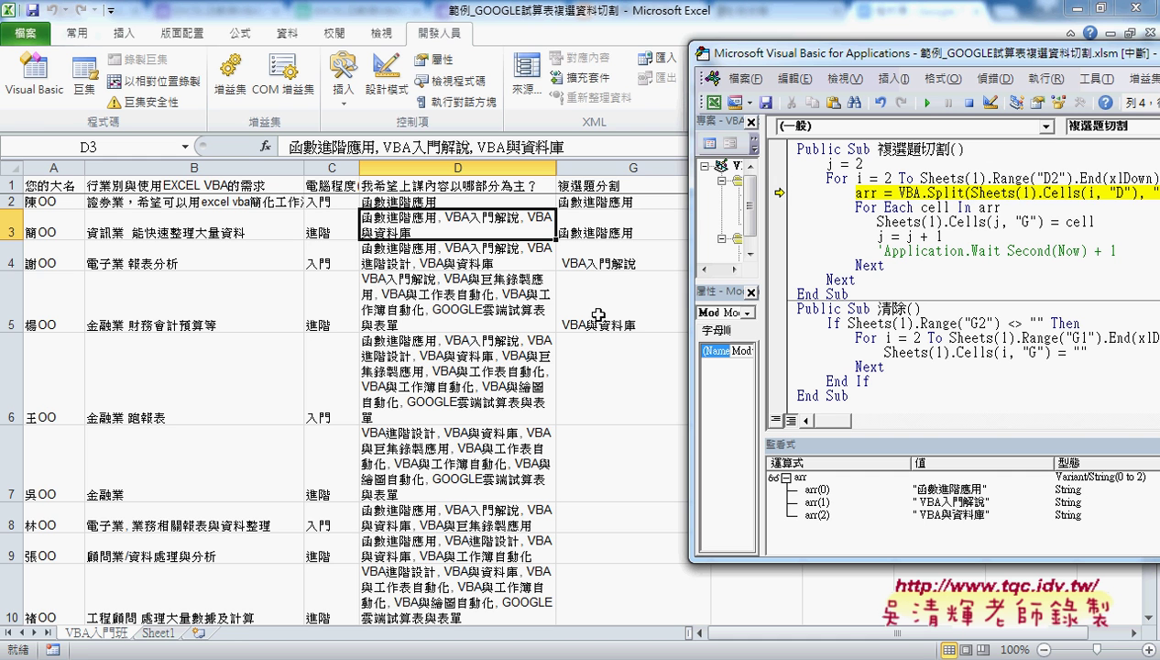
key(F8)
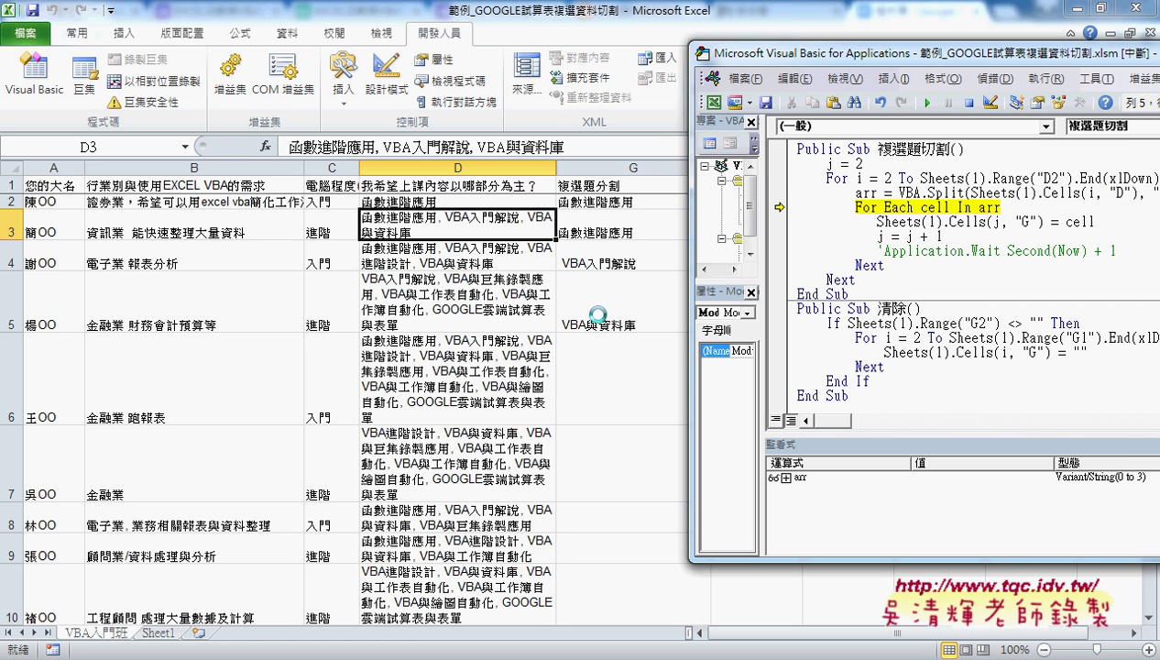
click(785, 478)
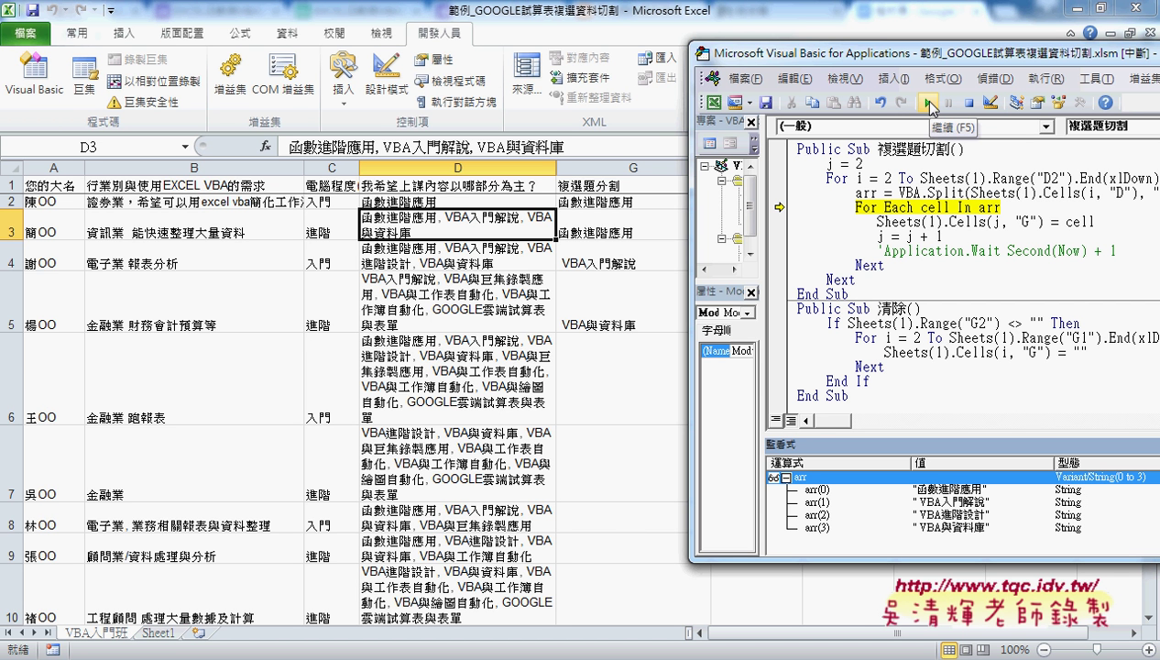
- Run the 複選題切割 macro to completion, restore the code window, and go back to the worksheet
click(928, 102)
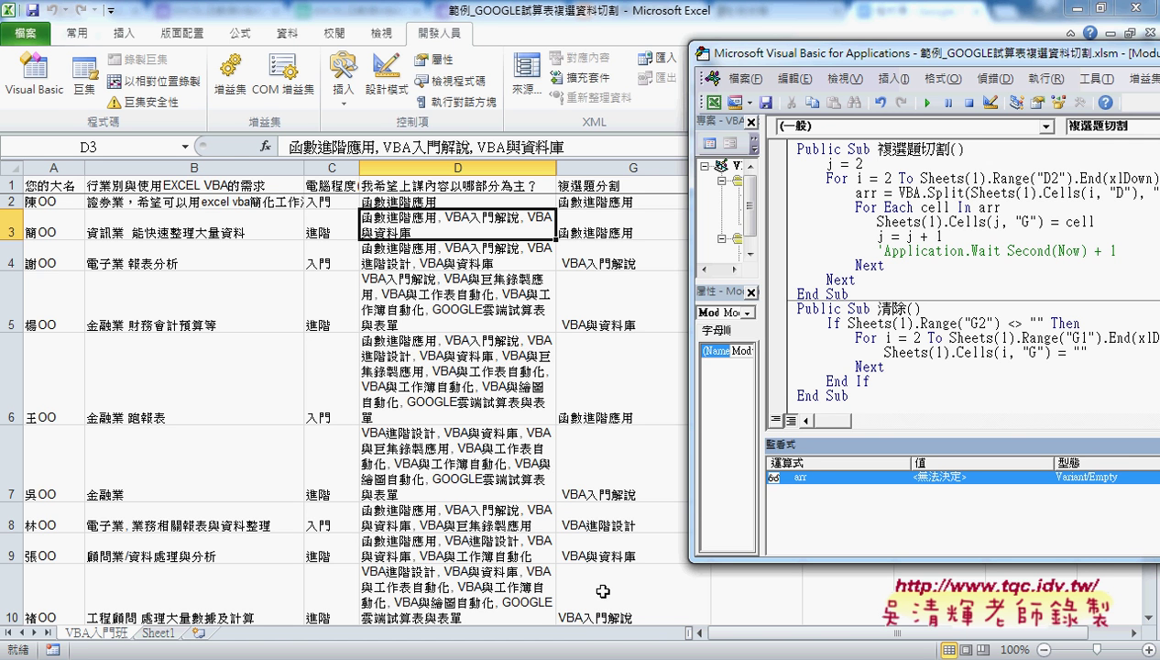
drag(882, 57, 689, 56)
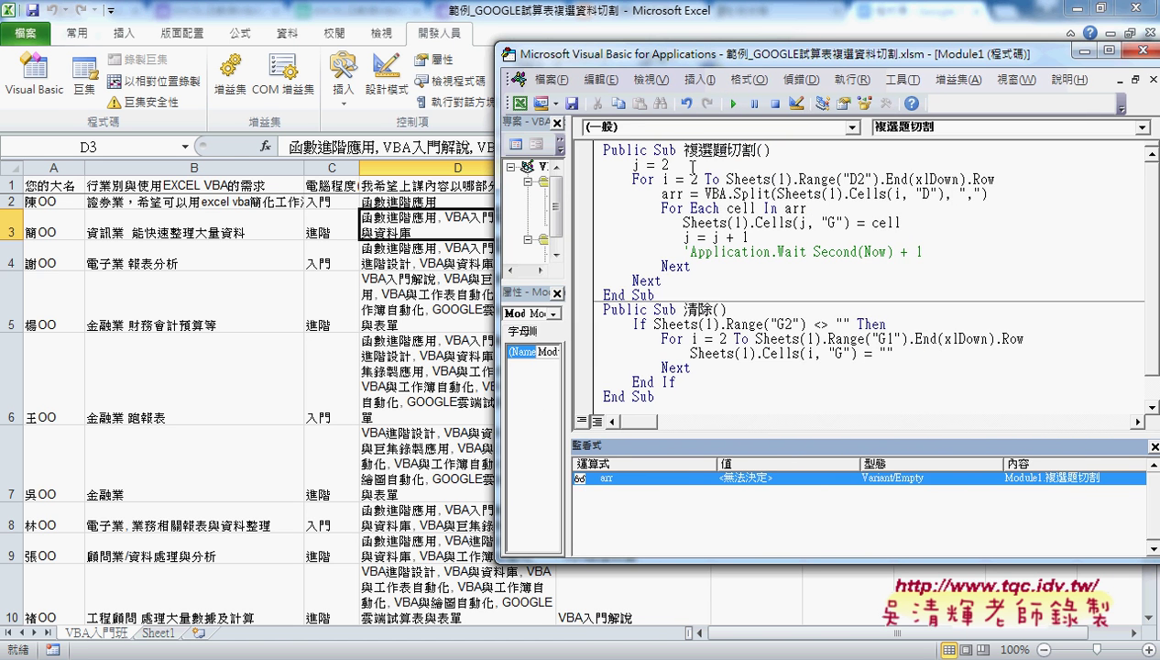
drag(684, 150, 754, 150)
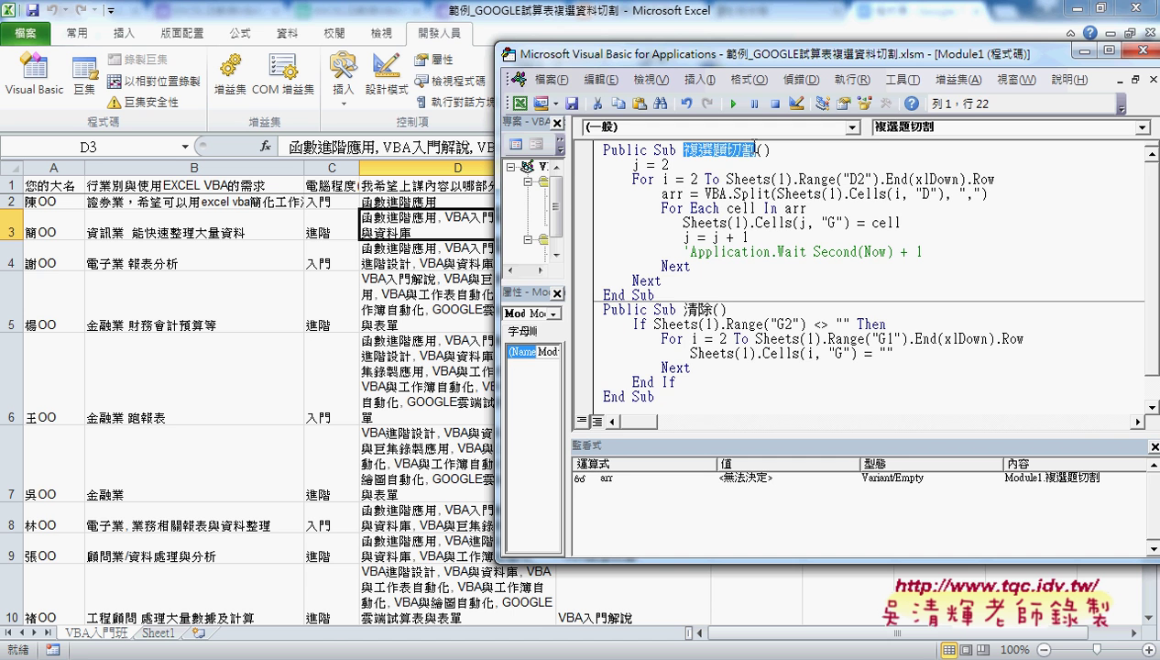
click(431, 223)
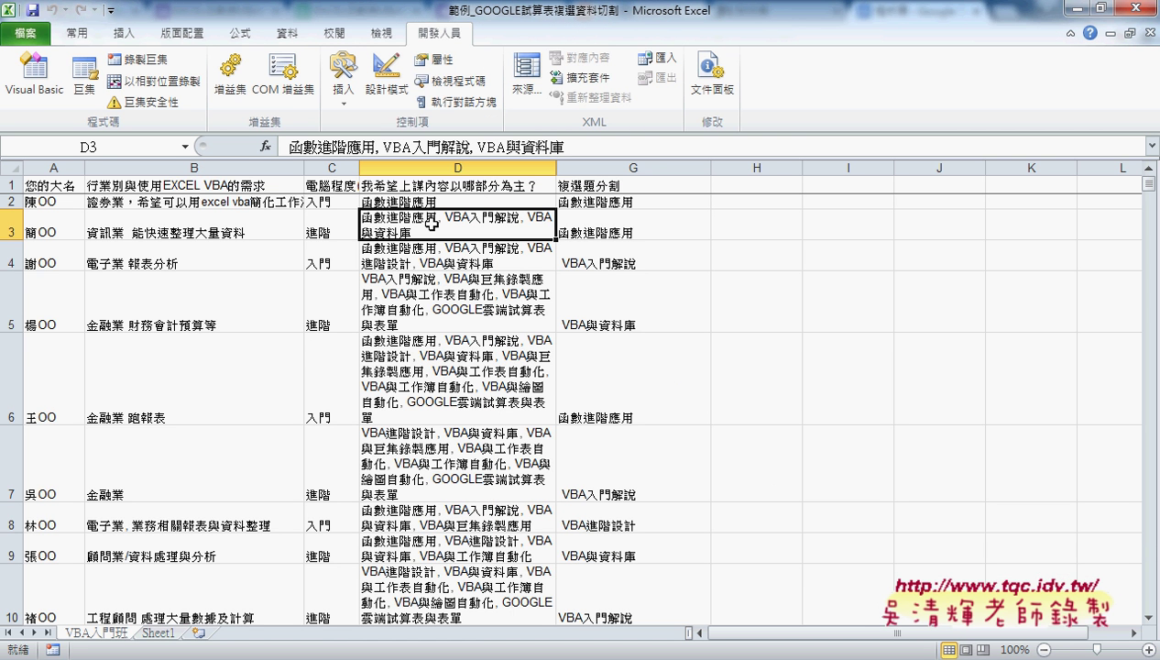
- On Sheet1, select the 筆數 count cells to inspect their COUNTIF formula beside the bar chart
click(147, 631)
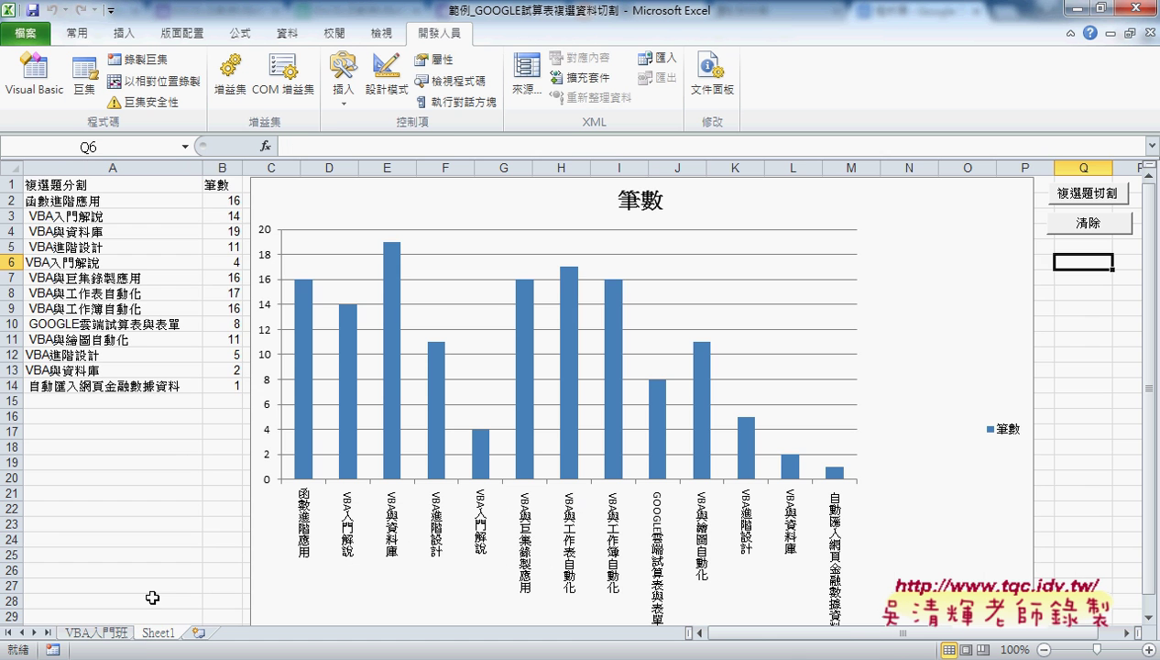
drag(221, 189, 225, 388)
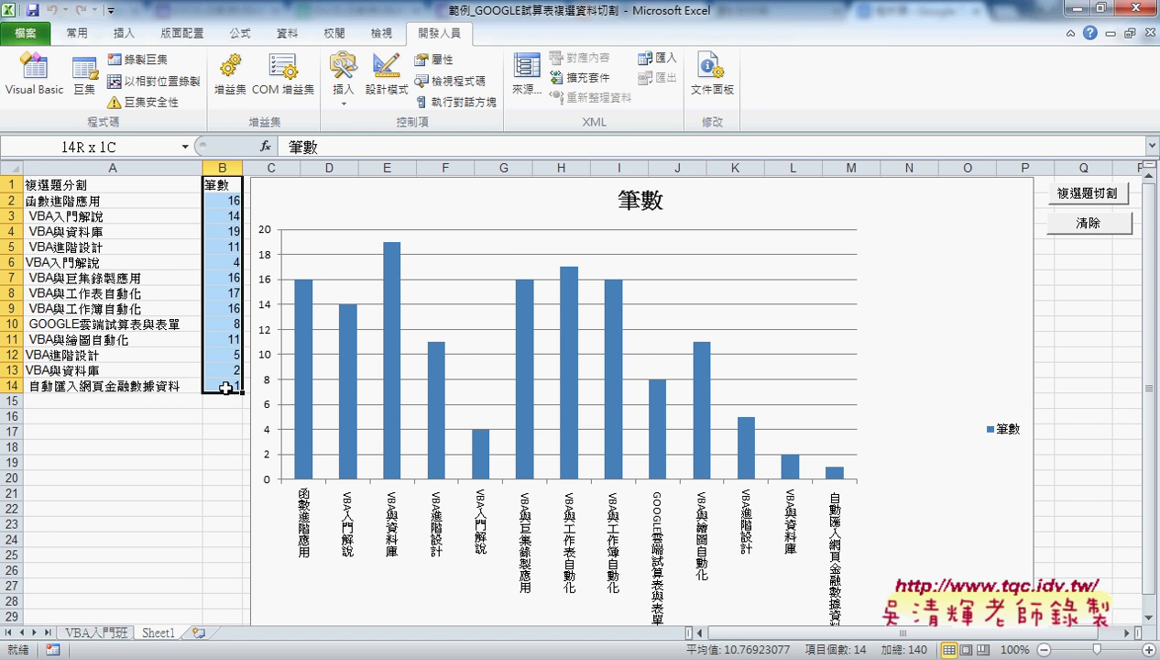
drag(225, 200, 232, 385)
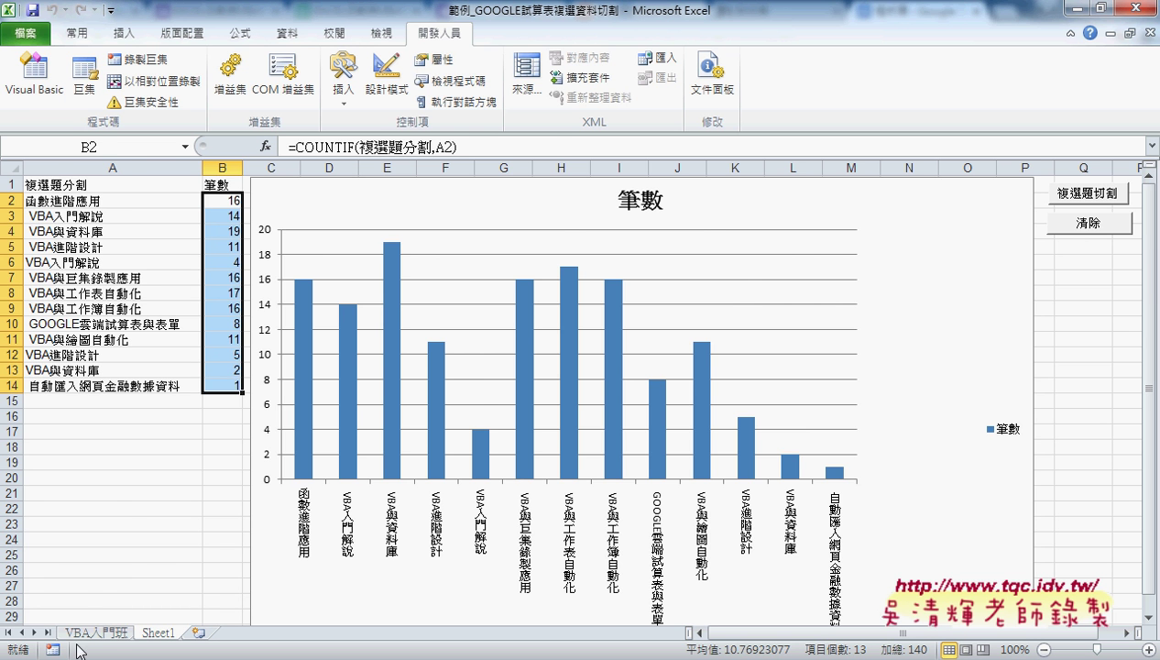
- Return to the VBA入門班 sheet at D2 and minimize the workbook to reveal the code
click(107, 634)
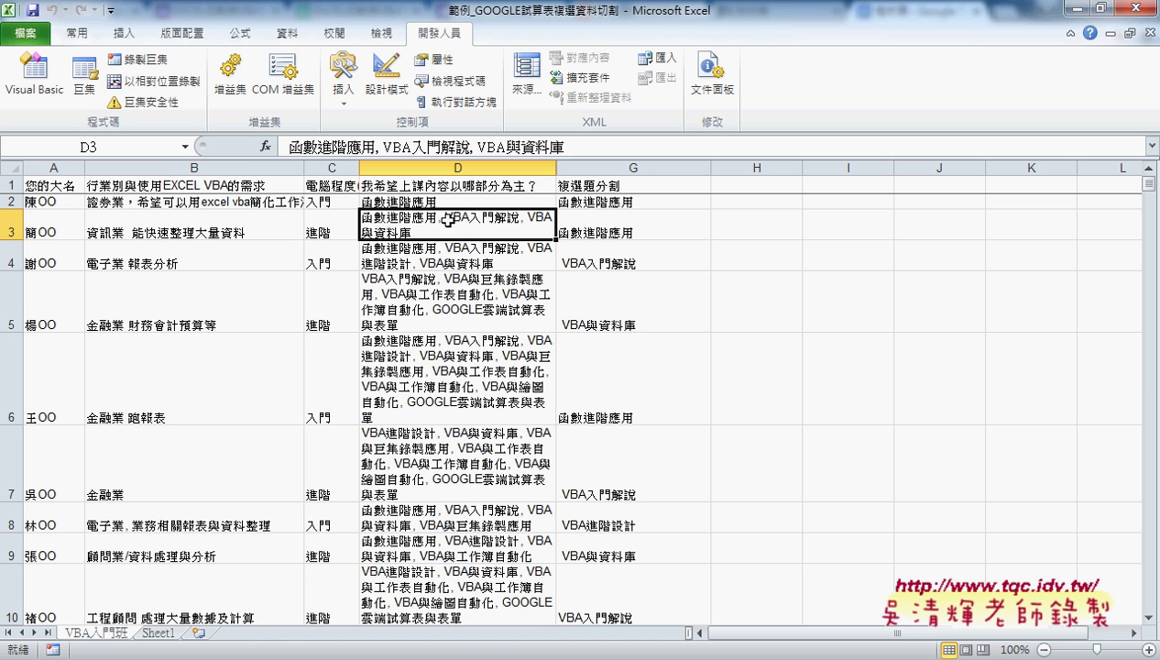
click(463, 202)
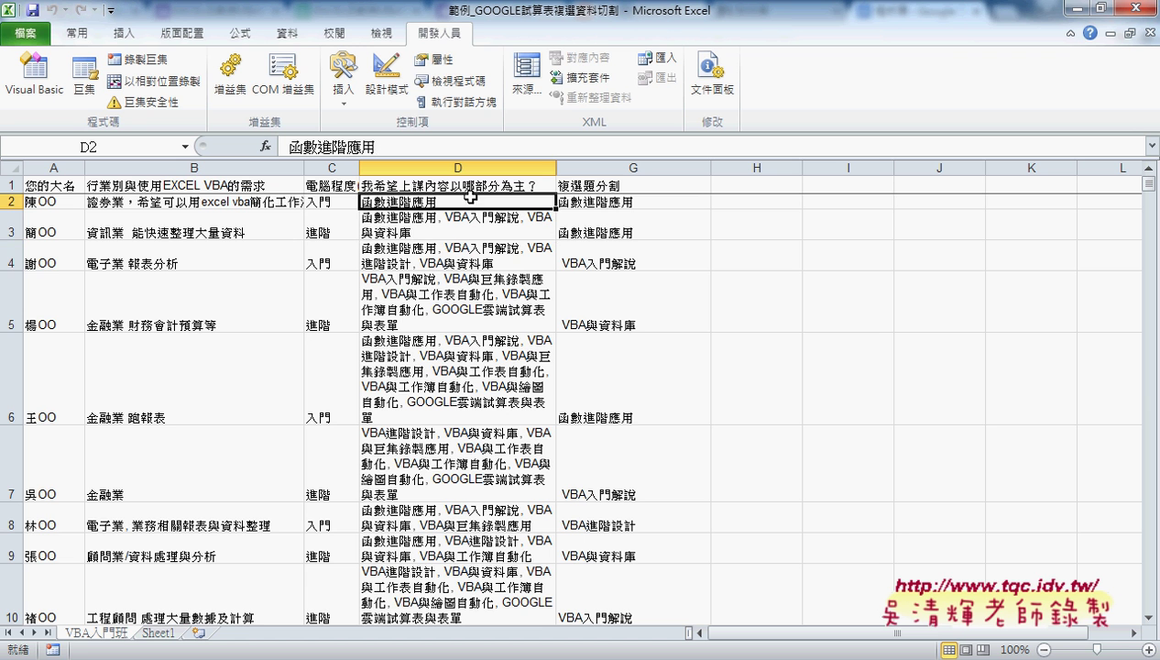
click(1079, 13)
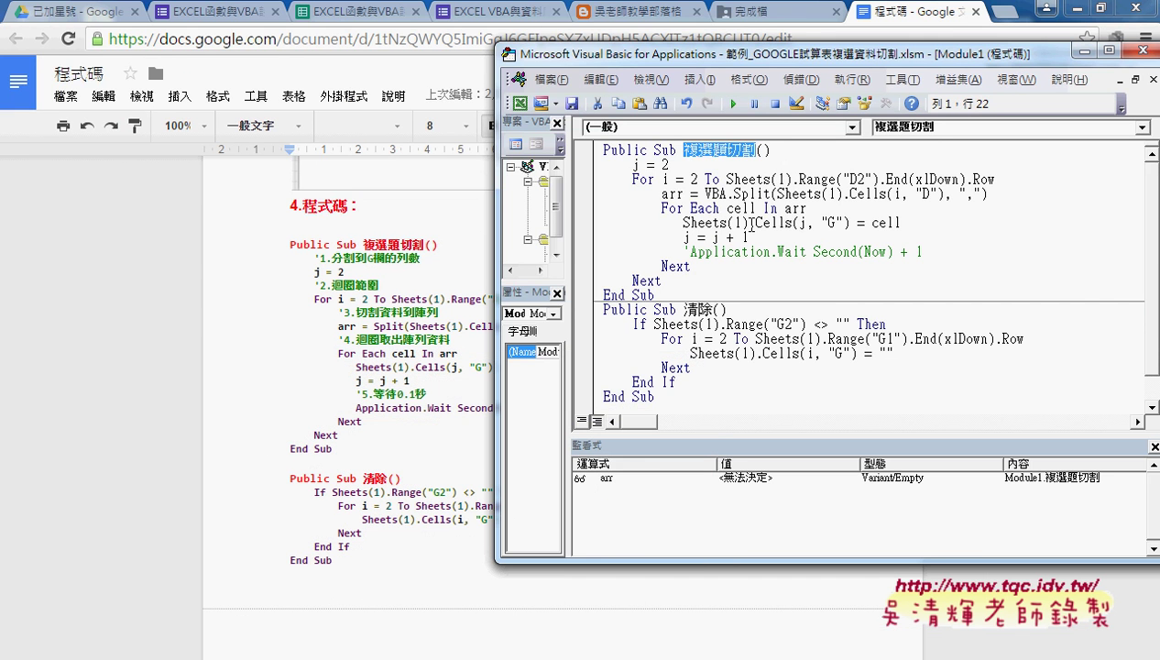